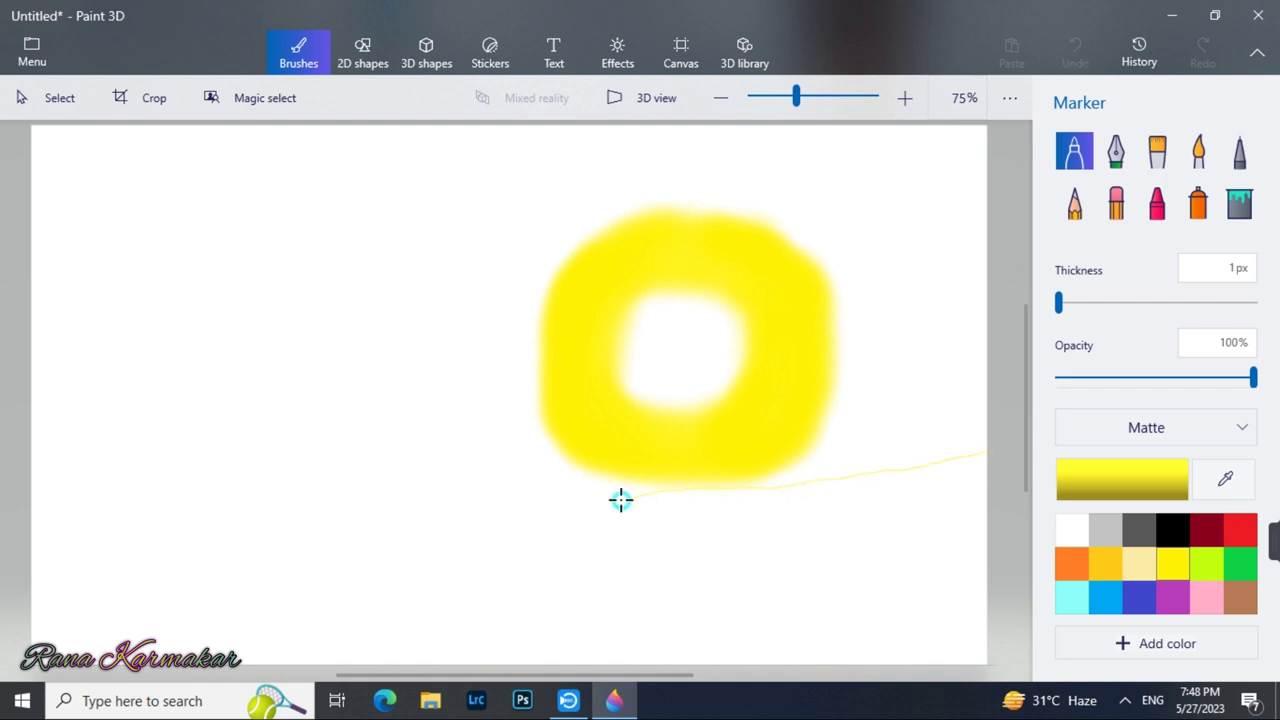
- Spray an amber (#ffb700) ring around the yellow sun with the Spray can
{"action": "left_click", "coordinate": [1198, 202]}
{"action": "left_click", "coordinate": [1134, 494]}
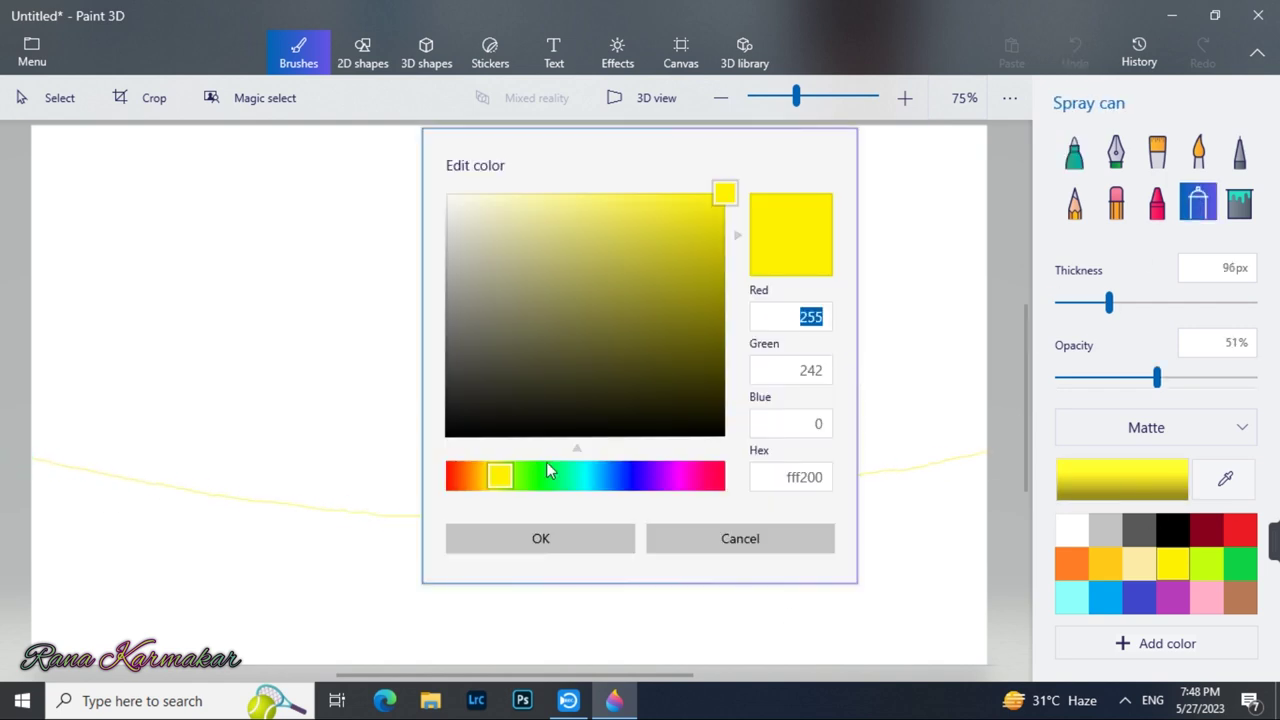
{"action": "left_click", "coordinate": [490, 478]}
{"action": "left_click", "coordinate": [540, 538]}
{"action": "mouse_move", "coordinate": [829, 246]}
{"action": "left_mouse_down"}
{"action": "mouse_move", "coordinate": [777, 220]}
{"action": "mouse_move", "coordinate": [634, 209]}
{"action": "mouse_move", "coordinate": [596, 233]}
{"action": "mouse_move", "coordinate": [600, 480]}
{"action": "mouse_move", "coordinate": [651, 491]}
{"action": "mouse_move", "coordinate": [837, 417]}
{"action": "mouse_move", "coordinate": [825, 260]}
{"action": "mouse_move", "coordinate": [840, 335]}
{"action": "mouse_move", "coordinate": [717, 491]}
{"action": "mouse_move", "coordinate": [632, 500]}
{"action": "mouse_move", "coordinate": [515, 408]}
{"action": "mouse_move", "coordinate": [849, 277]}
{"action": "mouse_move", "coordinate": [852, 435]}
{"action": "left_mouse_up"}
- Shift the spray hue to a deeper orange and spray another ring outside the amber one
{"action": "left_click", "coordinate": [1124, 480]}
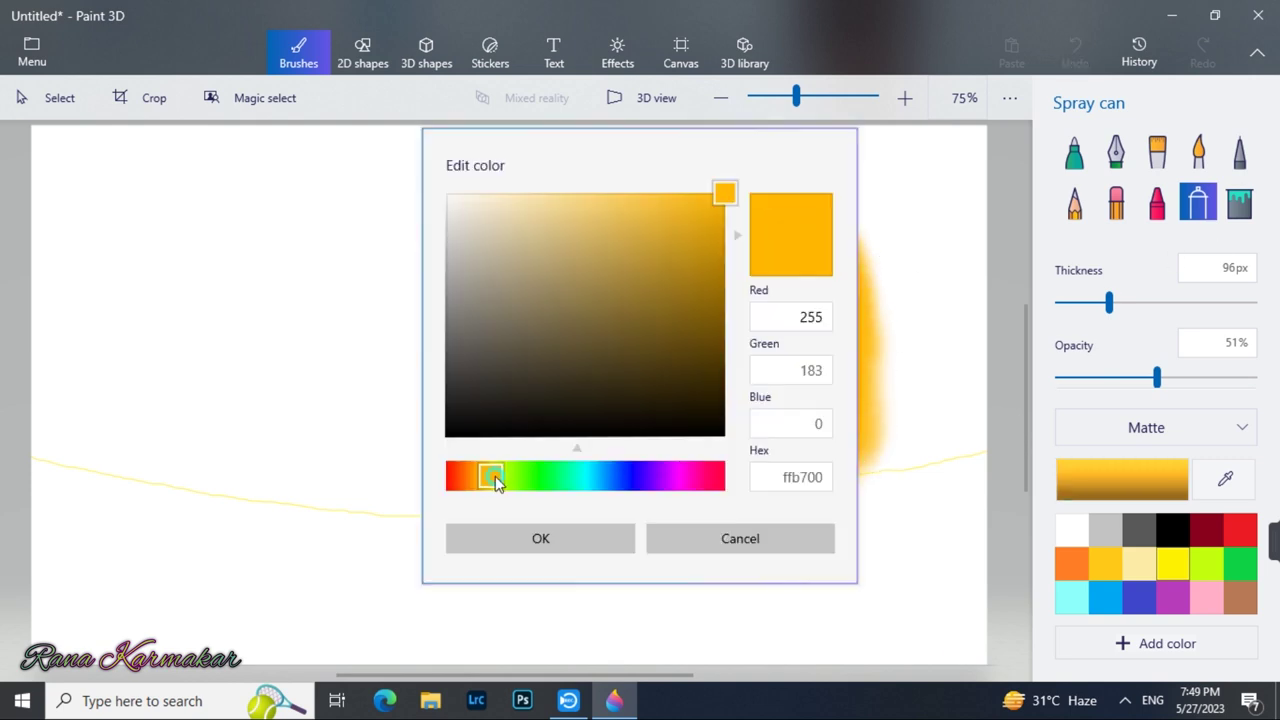
{"action": "left_click_drag", "start_coordinate": [497, 480], "coordinate": [474, 480]}
{"action": "left_click", "coordinate": [540, 538]}
{"action": "mouse_move", "coordinate": [832, 196]}
{"action": "left_mouse_down"}
{"action": "mouse_move", "coordinate": [562, 192]}
{"action": "mouse_move", "coordinate": [574, 189]}
{"action": "mouse_move", "coordinate": [523, 480]}
{"action": "mouse_move", "coordinate": [720, 537]}
{"action": "mouse_move", "coordinate": [885, 400]}
{"action": "mouse_move", "coordinate": [886, 243]}
{"action": "mouse_move", "coordinate": [746, 183]}
{"action": "mouse_move", "coordinate": [543, 203]}
{"action": "mouse_move", "coordinate": [560, 516]}
{"action": "mouse_move", "coordinate": [677, 540]}
{"action": "mouse_move", "coordinate": [886, 294]}
{"action": "mouse_move", "coordinate": [891, 260]}
{"action": "mouse_move", "coordinate": [752, 168]}
{"action": "left_mouse_up"}
- Shift the spray hue to orange-red and spray a wider band around the orange ring
{"action": "left_click", "coordinate": [1122, 478]}
{"action": "left_click_drag", "start_coordinate": [478, 482], "coordinate": [466, 477]}
{"action": "left_click", "coordinate": [540, 538]}
{"action": "mouse_move", "coordinate": [520, 150]}
{"action": "left_mouse_down"}
{"action": "mouse_move", "coordinate": [473, 235]}
{"action": "mouse_move", "coordinate": [475, 518]}
{"action": "mouse_move", "coordinate": [487, 492]}
{"action": "mouse_move", "coordinate": [444, 451]}
{"action": "mouse_move", "coordinate": [457, 228]}
{"action": "mouse_move", "coordinate": [541, 140]}
{"action": "mouse_move", "coordinate": [434, 288]}
{"action": "mouse_move", "coordinate": [459, 308]}
{"action": "mouse_move", "coordinate": [569, 134]}
{"action": "mouse_move", "coordinate": [739, 131]}
{"action": "mouse_move", "coordinate": [882, 192]}
{"action": "mouse_move", "coordinate": [935, 263]}
{"action": "mouse_move", "coordinate": [929, 446]}
{"action": "mouse_move", "coordinate": [924, 331]}
{"action": "mouse_move", "coordinate": [943, 293]}
{"action": "mouse_move", "coordinate": [900, 437]}
{"action": "left_mouse_up"}
{"action": "mouse_move", "coordinate": [442, 453]}
{"action": "left_mouse_down"}
{"action": "mouse_move", "coordinate": [500, 517]}
{"action": "mouse_move", "coordinate": [394, 403]}
{"action": "mouse_move", "coordinate": [471, 137]}
{"action": "mouse_move", "coordinate": [456, 127]}
{"action": "mouse_move", "coordinate": [409, 340]}
{"action": "mouse_move", "coordinate": [431, 106]}
{"action": "mouse_move", "coordinate": [854, 146]}
{"action": "mouse_move", "coordinate": [956, 255]}
{"action": "mouse_move", "coordinate": [929, 149]}
{"action": "mouse_move", "coordinate": [966, 180]}
{"action": "mouse_move", "coordinate": [969, 126]}
{"action": "mouse_move", "coordinate": [826, 134]}
{"action": "mouse_move", "coordinate": [389, 331]}
{"action": "mouse_move", "coordinate": [374, 143]}
{"action": "mouse_move", "coordinate": [337, 466]}
{"action": "mouse_move", "coordinate": [348, 135]}
{"action": "mouse_move", "coordinate": [297, 451]}
{"action": "mouse_move", "coordinate": [257, 183]}
{"action": "mouse_move", "coordinate": [337, 500]}
{"action": "mouse_move", "coordinate": [240, 148]}
{"action": "mouse_move", "coordinate": [206, 289]}
{"action": "mouse_move", "coordinate": [211, 466]}
{"action": "mouse_move", "coordinate": [386, 140]}
{"action": "mouse_move", "coordinate": [191, 172]}
{"action": "mouse_move", "coordinate": [57, 160]}
{"action": "mouse_move", "coordinate": [343, 211]}
{"action": "mouse_move", "coordinate": [34, 234]}
{"action": "mouse_move", "coordinate": [339, 306]}
{"action": "mouse_move", "coordinate": [271, 403]}
{"action": "mouse_move", "coordinate": [217, 451]}
{"action": "mouse_move", "coordinate": [300, 326]}
{"action": "mouse_move", "coordinate": [139, 401]}
{"action": "mouse_move", "coordinate": [120, 289]}
{"action": "mouse_move", "coordinate": [51, 323]}
{"action": "mouse_move", "coordinate": [89, 277]}
{"action": "mouse_move", "coordinate": [177, 476]}
{"action": "mouse_move", "coordinate": [340, 169]}
{"action": "mouse_move", "coordinate": [351, 451]}
{"action": "mouse_move", "coordinate": [234, 423]}
{"action": "mouse_move", "coordinate": [169, 155]}
{"action": "mouse_move", "coordinate": [37, 409]}
{"action": "mouse_move", "coordinate": [377, 175]}
{"action": "left_mouse_up"}
- Change the spray color to red and fill the rest of the sky above the horizon
{"action": "left_click", "coordinate": [1122, 480]}
{"action": "left_click", "coordinate": [485, 536]}
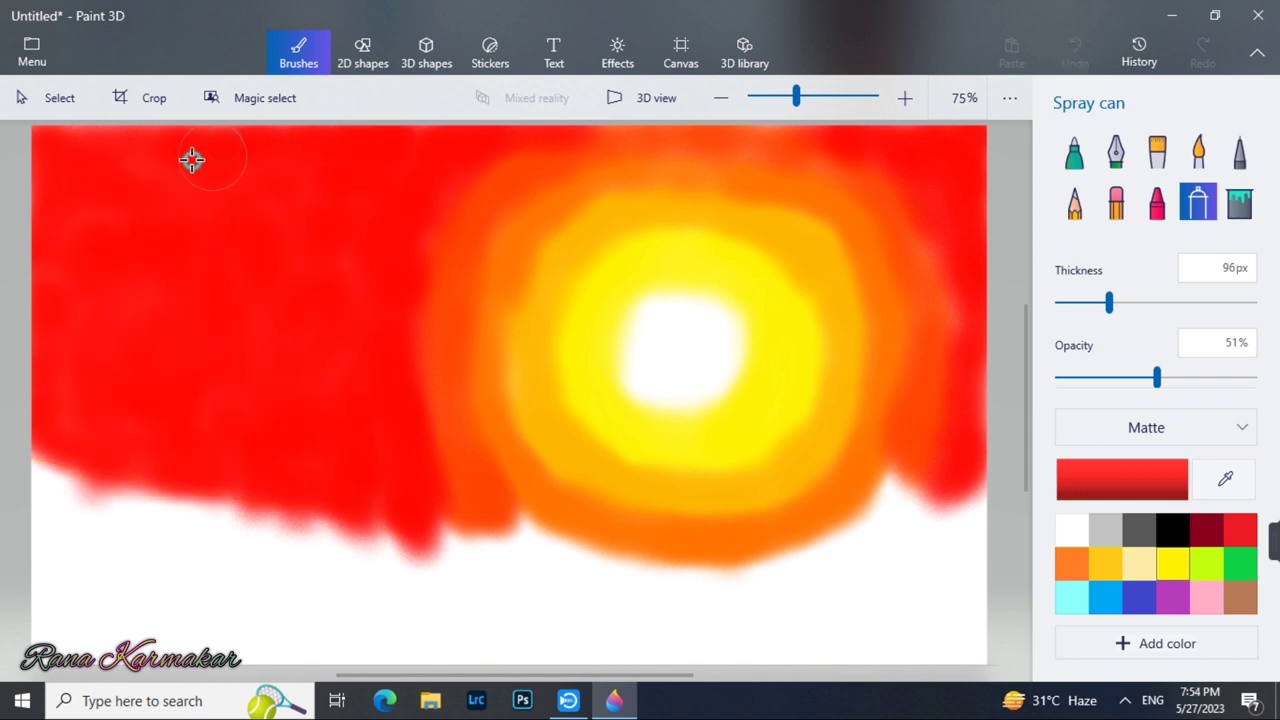
{"action": "left_click_drag", "start_coordinate": [331, 266], "coordinate": [173, 173]}
{"action": "mouse_move", "coordinate": [380, 218]}
{"action": "left_mouse_down"}
{"action": "mouse_move", "coordinate": [947, 132]}
{"action": "mouse_move", "coordinate": [990, 415]}
{"action": "left_mouse_up"}
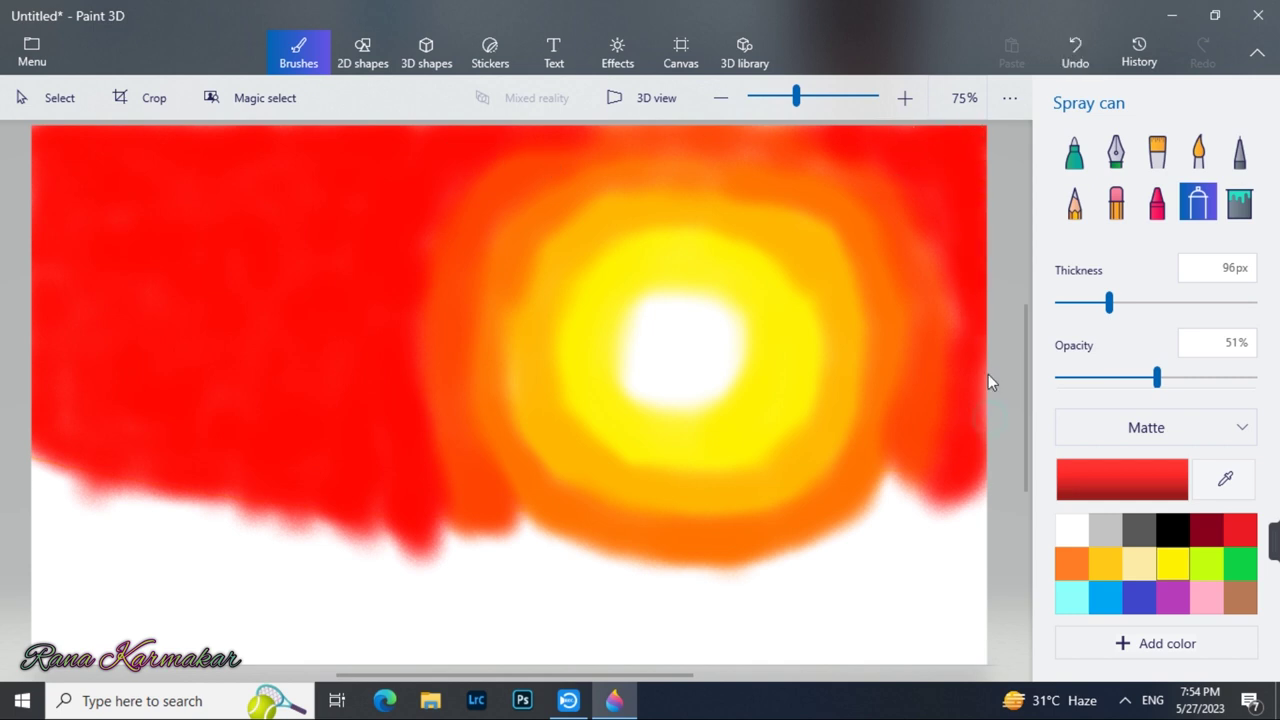
- Blend sampled orange-red into the red sky on the sun's left side at 31% spray opacity
{"action": "left_click", "coordinate": [1220, 490]}
{"action": "left_click", "coordinate": [928, 390]}
{"action": "left_click_drag", "start_coordinate": [1157, 378], "coordinate": [1118, 378]}
{"action": "left_click_drag", "start_coordinate": [411, 360], "coordinate": [460, 500]}
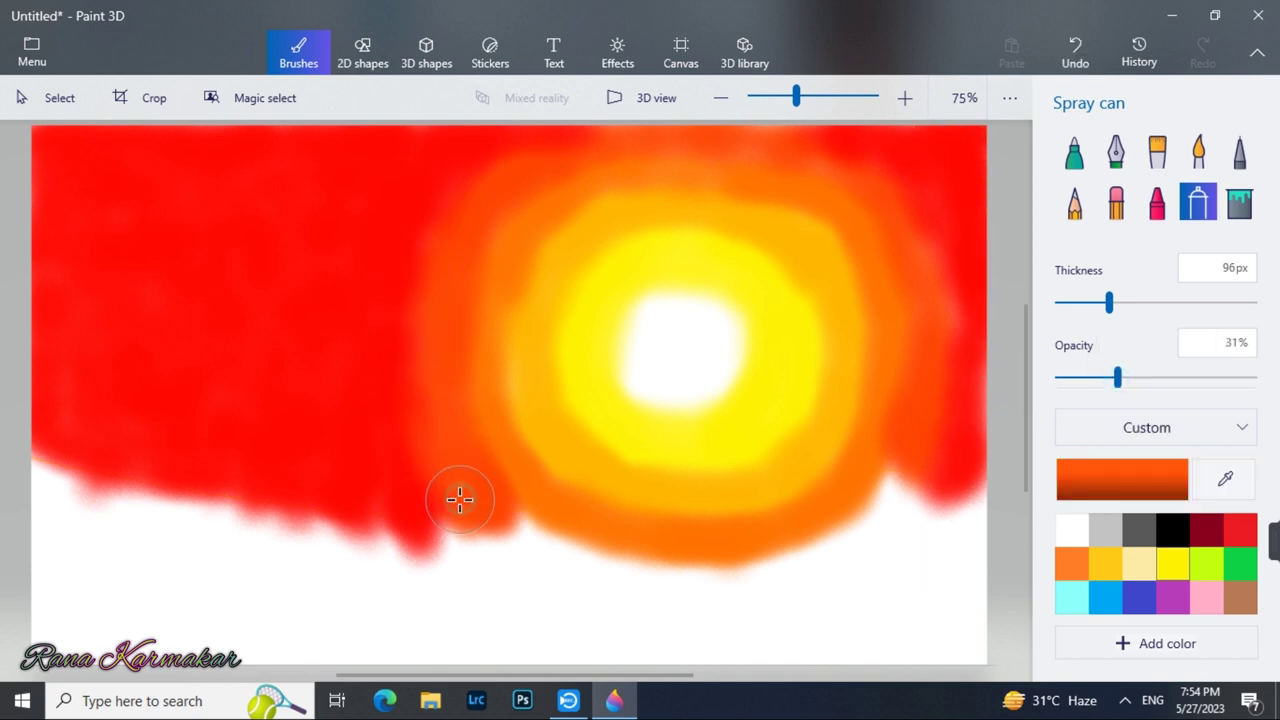
{"action": "mouse_move", "coordinate": [454, 188]}
{"action": "left_mouse_down"}
{"action": "mouse_move", "coordinate": [406, 394]}
{"action": "mouse_move", "coordinate": [471, 169]}
{"action": "mouse_move", "coordinate": [406, 277]}
{"action": "mouse_move", "coordinate": [522, 158]}
{"action": "left_mouse_up"}
{"action": "mouse_move", "coordinate": [401, 369]}
{"action": "left_mouse_down"}
{"action": "mouse_move", "coordinate": [497, 143]}
{"action": "mouse_move", "coordinate": [580, 137]}
{"action": "mouse_move", "coordinate": [383, 369]}
{"action": "mouse_move", "coordinate": [394, 486]}
{"action": "left_mouse_up"}
- Sample the orange-red left of the sun and spray it over the red edge on the right side
{"action": "left_click", "coordinate": [1225, 479]}
{"action": "left_click", "coordinate": [466, 300]}
{"action": "mouse_move", "coordinate": [882, 180]}
{"action": "left_mouse_down"}
{"action": "mouse_move", "coordinate": [955, 350]}
{"action": "mouse_move", "coordinate": [944, 461]}
{"action": "mouse_move", "coordinate": [958, 345]}
{"action": "mouse_move", "coordinate": [907, 216]}
{"action": "mouse_move", "coordinate": [954, 291]}
{"action": "mouse_move", "coordinate": [963, 418]}
{"action": "left_mouse_up"}
- Blend sampled orange around the outer ring with a 67 px spray at 31%, finishing at 7% opacity
{"action": "left_click", "coordinate": [1225, 479]}
{"action": "left_click", "coordinate": [494, 424]}
{"action": "left_click_drag", "start_coordinate": [1109, 304], "coordinate": [1089, 304]}
{"action": "left_click_drag", "start_coordinate": [443, 352], "coordinate": [511, 507]}
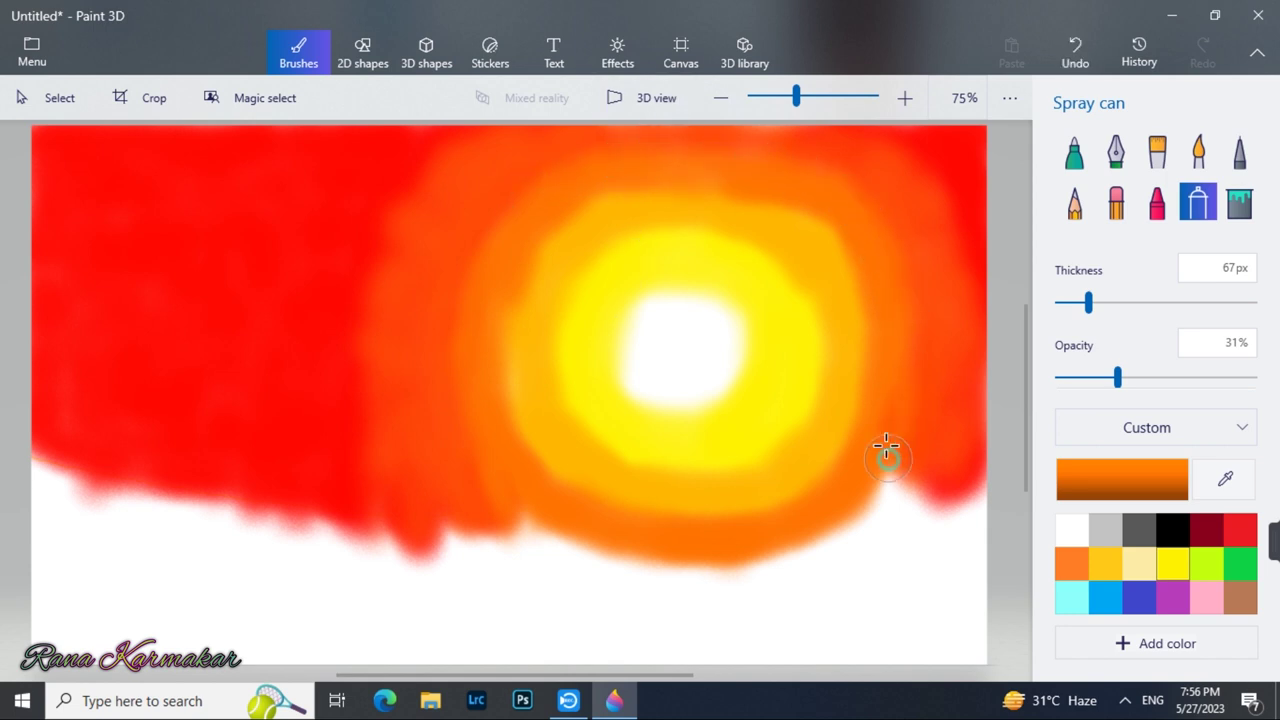
{"action": "left_click_drag", "start_coordinate": [891, 253], "coordinate": [877, 221]}
{"action": "left_click_drag", "start_coordinate": [1117, 377], "coordinate": [1070, 377]}
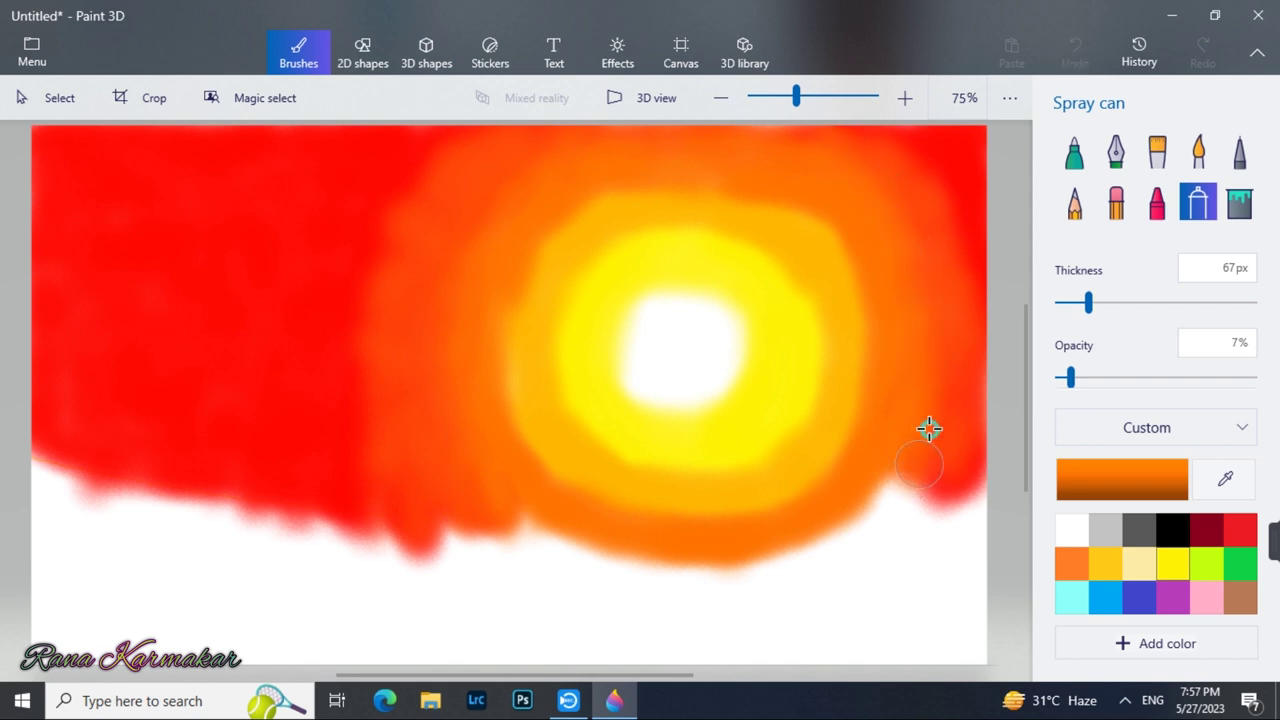
{"action": "left_click_drag", "start_coordinate": [935, 420], "coordinate": [833, 186]}
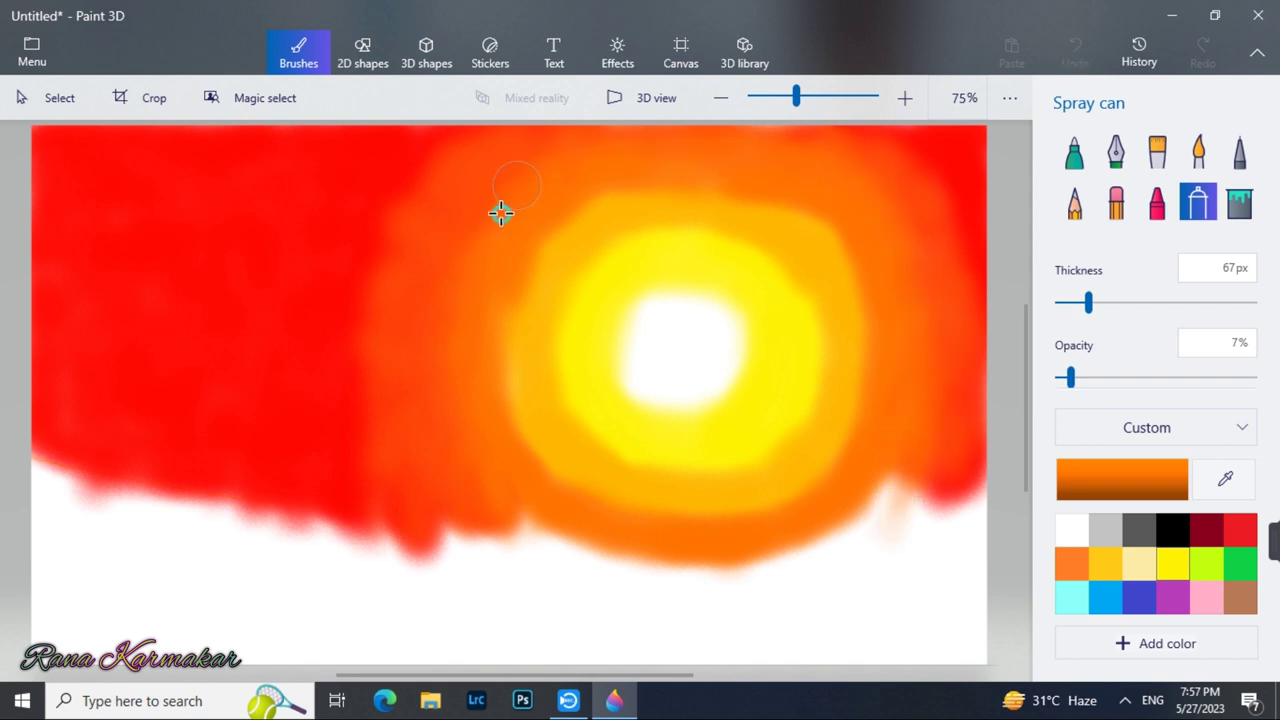
- Blend sampled amber and then sampled yellow outward around the sun, raising the spray opacity from 7% to 11%
{"action": "left_click", "coordinate": [1222, 480]}
{"action": "left_click", "coordinate": [529, 367]}
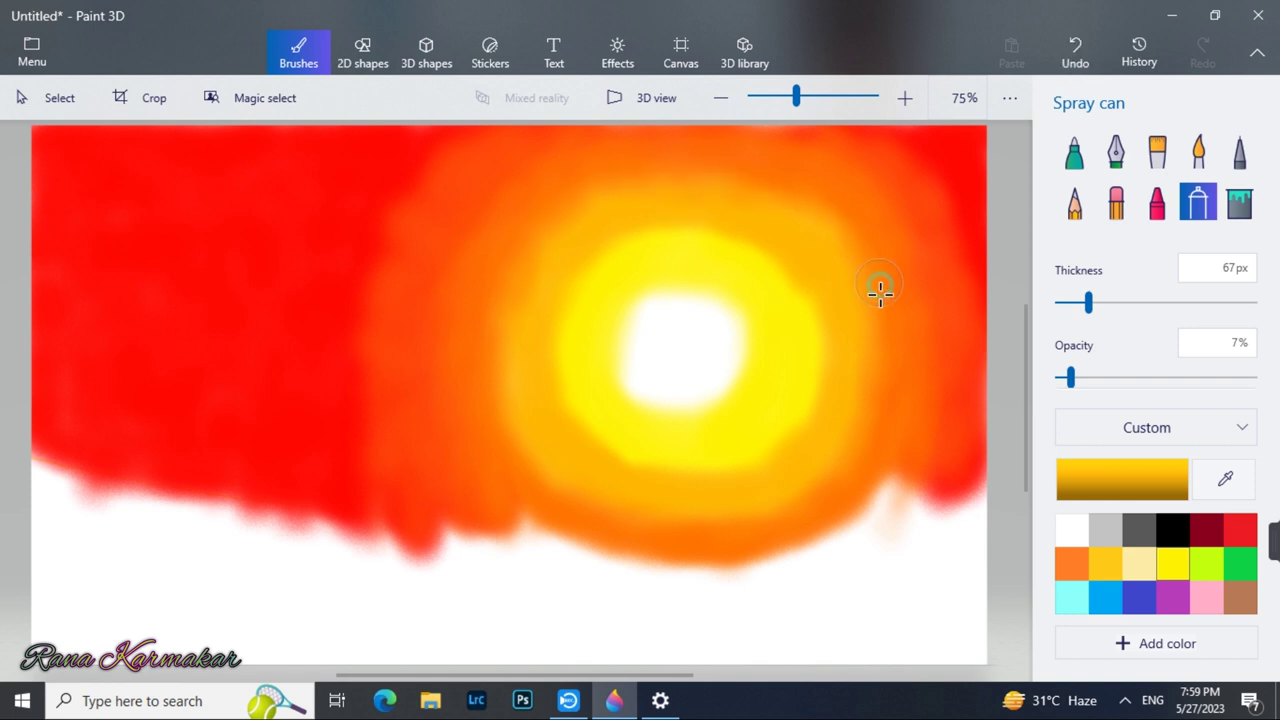
{"action": "left_click_drag", "start_coordinate": [1070, 378], "coordinate": [1077, 378]}
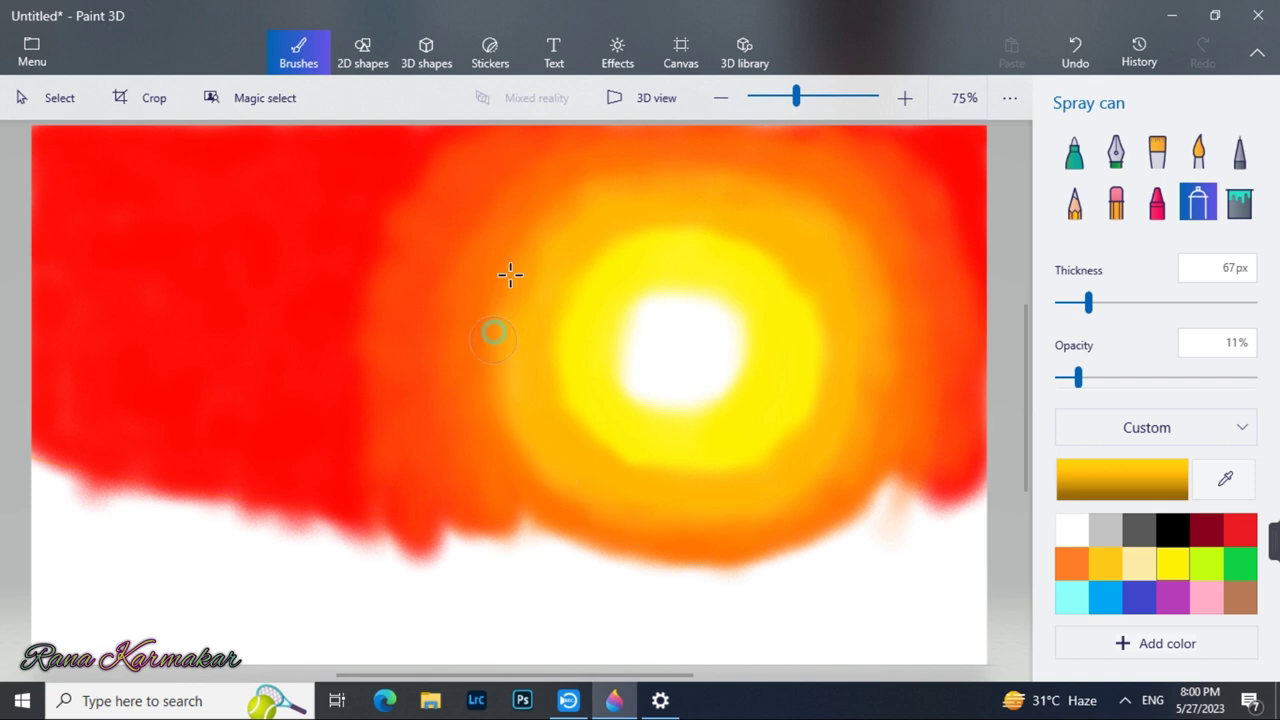
{"action": "left_click", "coordinate": [1225, 478]}
{"action": "left_click", "coordinate": [760, 320]}
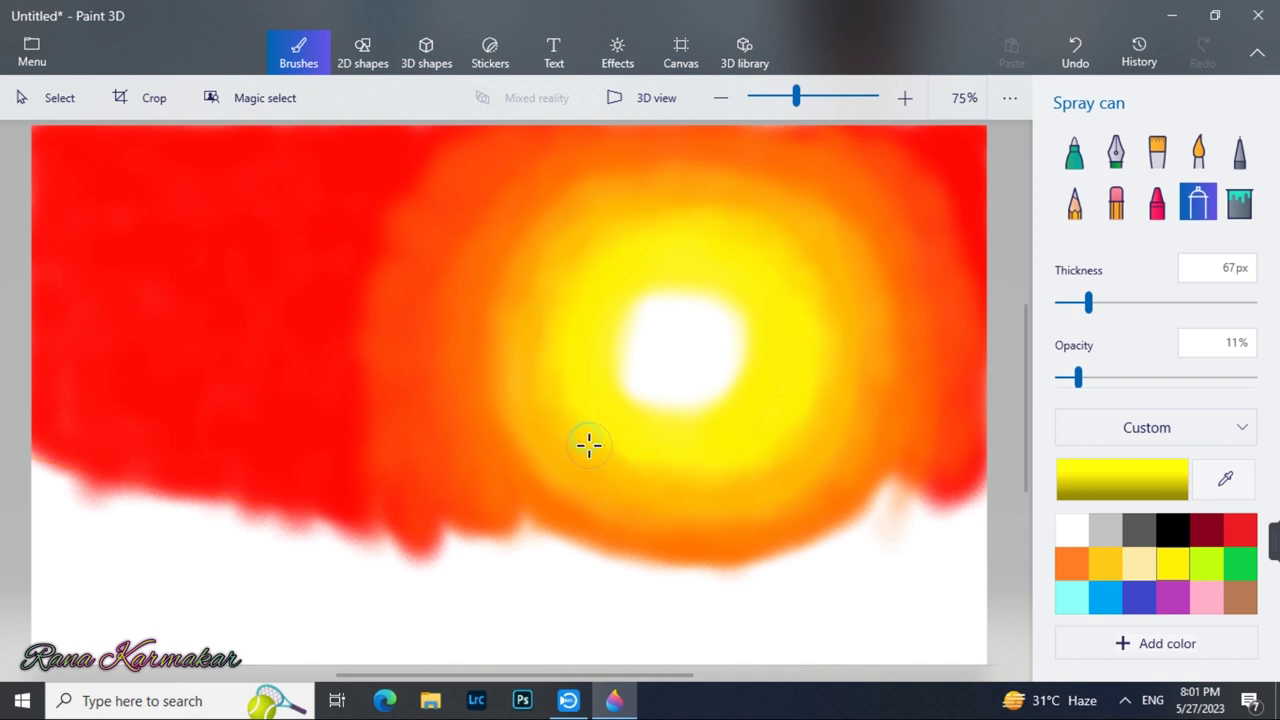
- Spray the sun's center white at 124 px thickness and 57% opacity
{"action": "left_click", "coordinate": [1074, 529]}
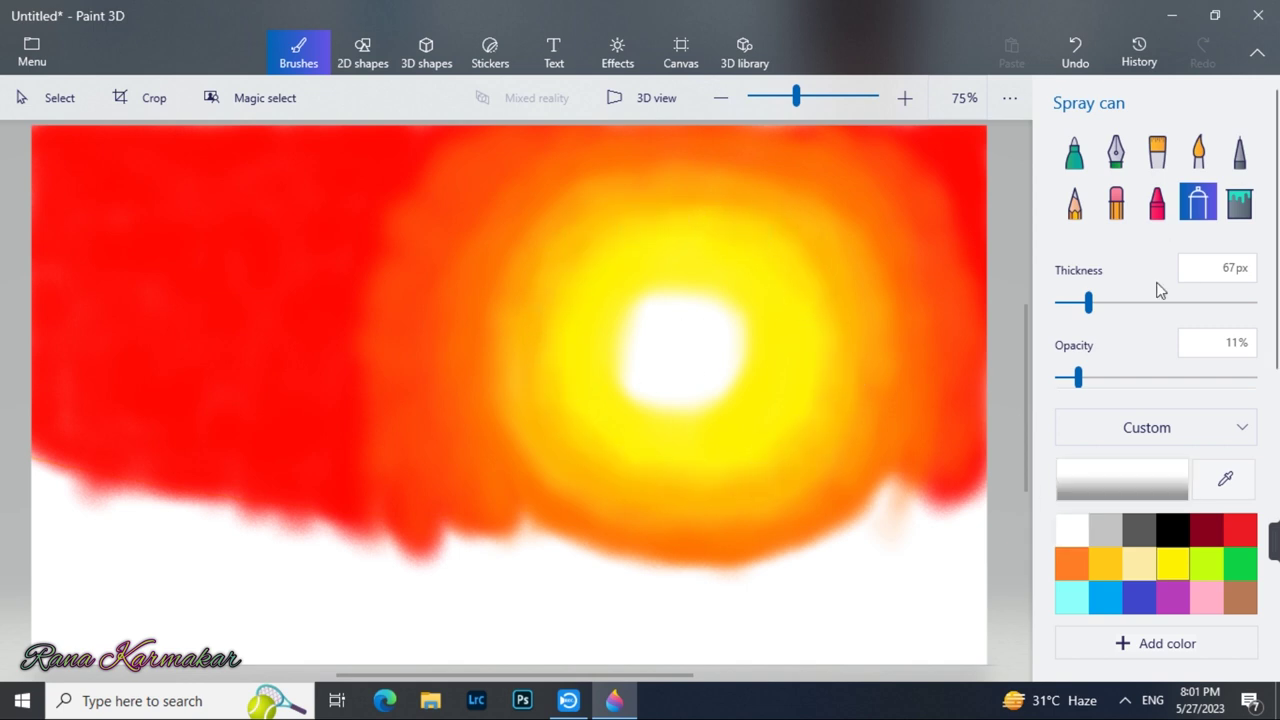
{"action": "left_click_drag", "start_coordinate": [1078, 378], "coordinate": [1169, 378]}
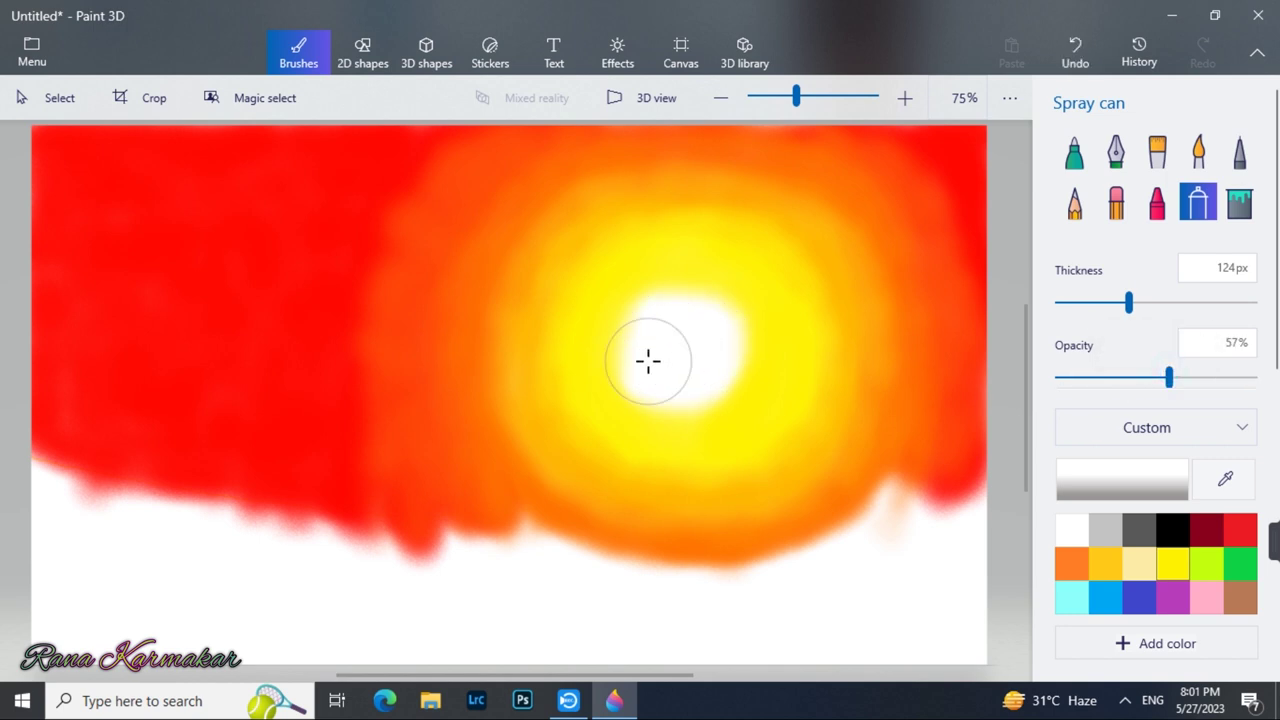
{"action": "mouse_move", "coordinate": [697, 341]}
{"action": "left_mouse_down"}
{"action": "mouse_move", "coordinate": [660, 355]}
{"action": "mouse_move", "coordinate": [674, 335]}
{"action": "mouse_move", "coordinate": [700, 349]}
{"action": "mouse_move", "coordinate": [680, 342]}
{"action": "left_mouse_up"}
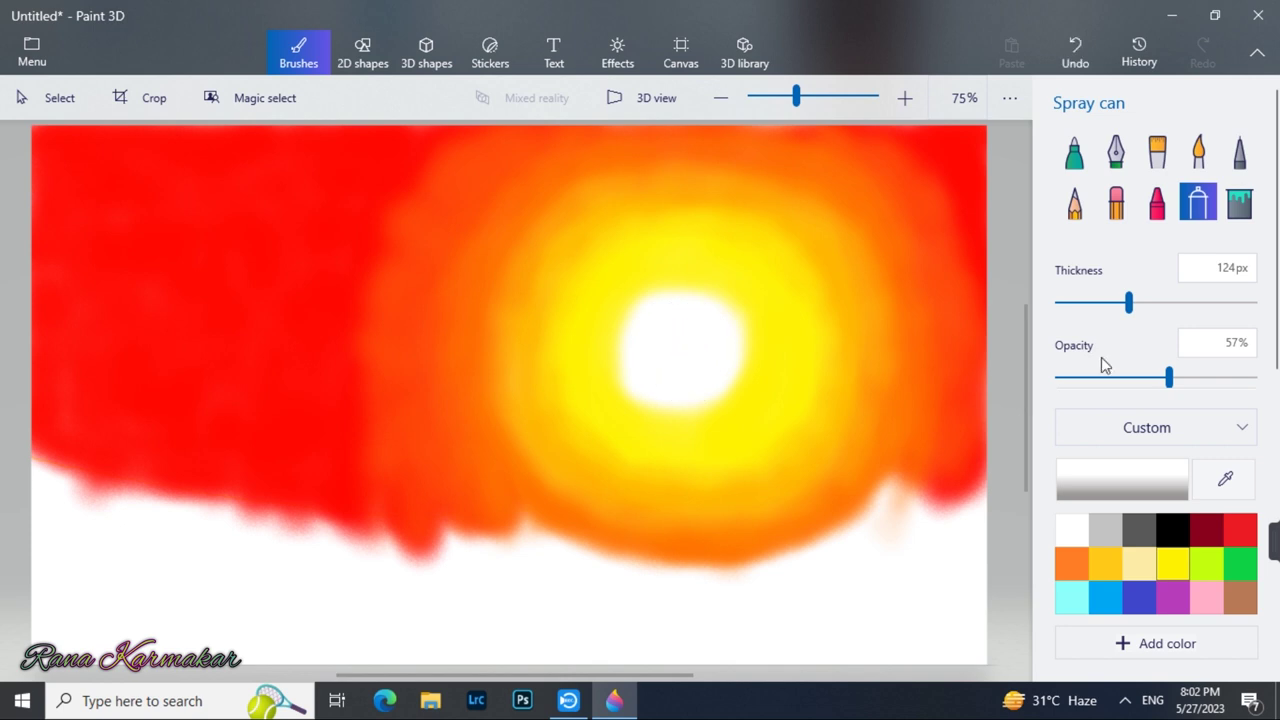
- Soften the edge of the white sun center with a 78 px white spray at 7% opacity
{"action": "left_click_drag", "start_coordinate": [1169, 378], "coordinate": [1086, 378]}
{"action": "left_click_drag", "start_coordinate": [1128, 303], "coordinate": [1096, 303]}
{"action": "left_click_drag", "start_coordinate": [1080, 378], "coordinate": [1070, 378]}
{"action": "left_click_drag", "start_coordinate": [702, 304], "coordinate": [650, 320]}
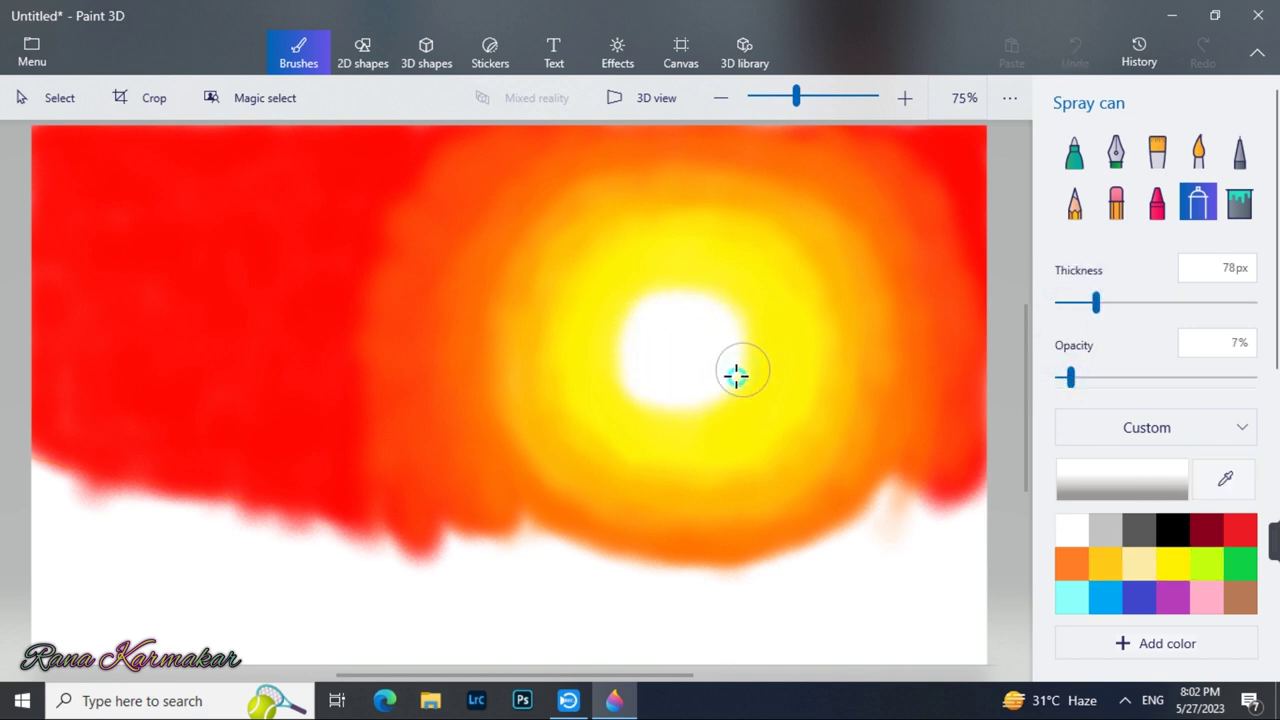
{"action": "left_click_drag", "start_coordinate": [635, 340], "coordinate": [625, 360]}
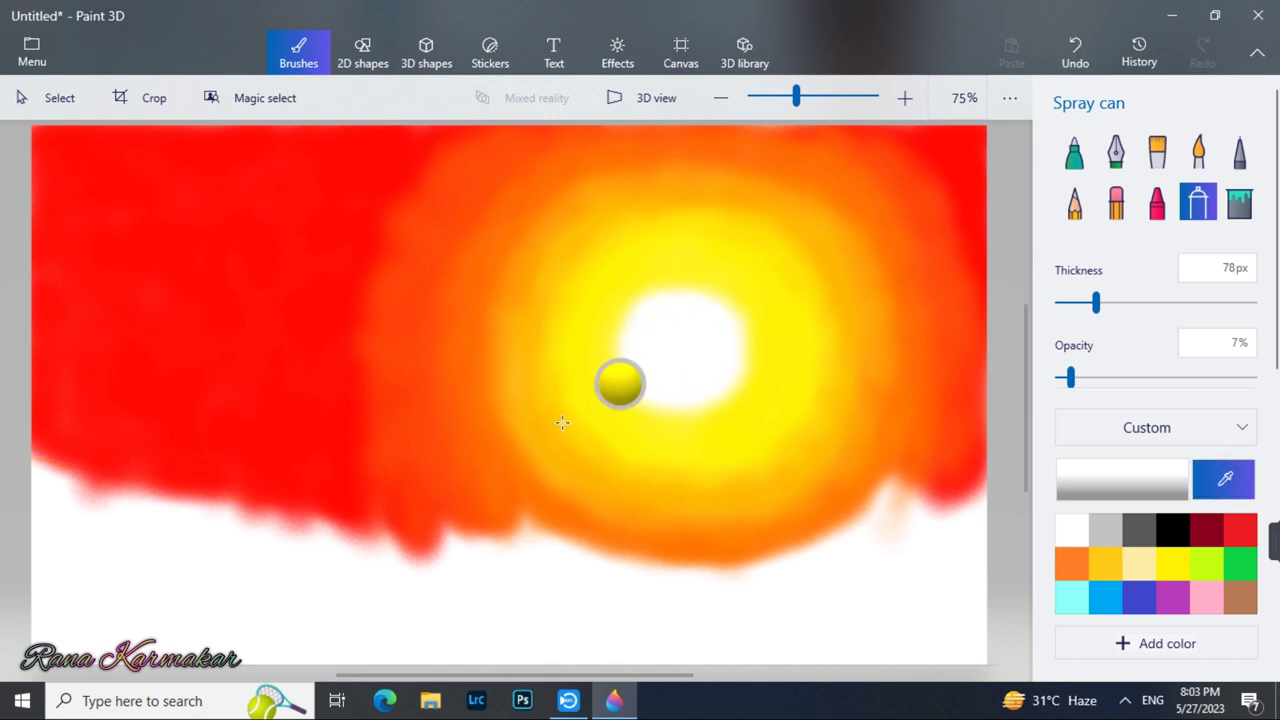
- Blend sampled orange across the sky on both sides of the sun with a 102 px spray at 15% opacity
{"action": "left_click", "coordinate": [471, 323]}
{"action": "mouse_move", "coordinate": [442, 278]}
{"action": "left_mouse_down"}
{"action": "mouse_move", "coordinate": [349, 460]}
{"action": "mouse_move", "coordinate": [340, 362]}
{"action": "mouse_move", "coordinate": [402, 168]}
{"action": "mouse_move", "coordinate": [330, 314]}
{"action": "mouse_move", "coordinate": [427, 514]}
{"action": "left_mouse_up"}
{"action": "left_click_drag", "start_coordinate": [535, 145], "coordinate": [494, 139]}
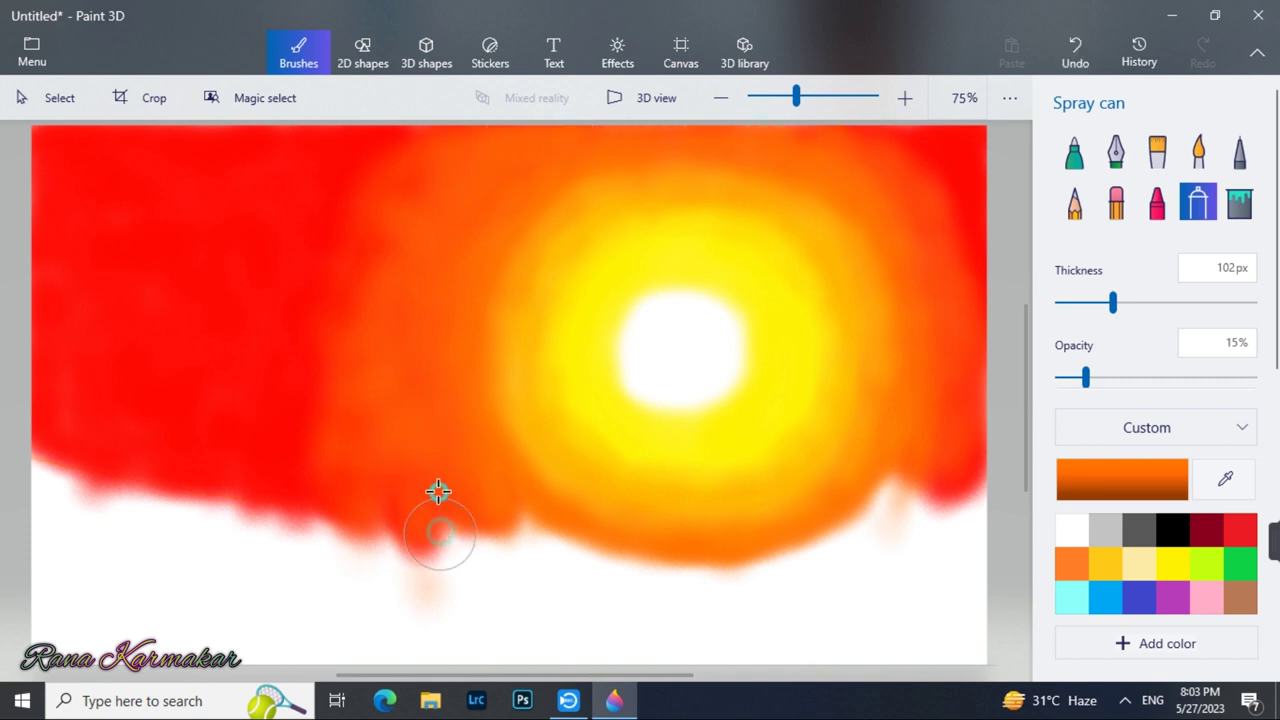
{"action": "mouse_move", "coordinate": [391, 266]}
{"action": "left_mouse_down"}
{"action": "mouse_move", "coordinate": [329, 243]}
{"action": "mouse_move", "coordinate": [413, 156]}
{"action": "mouse_move", "coordinate": [340, 303]}
{"action": "mouse_move", "coordinate": [343, 234]}
{"action": "mouse_move", "coordinate": [446, 214]}
{"action": "mouse_move", "coordinate": [419, 195]}
{"action": "mouse_move", "coordinate": [340, 320]}
{"action": "mouse_move", "coordinate": [415, 361]}
{"action": "left_mouse_up"}
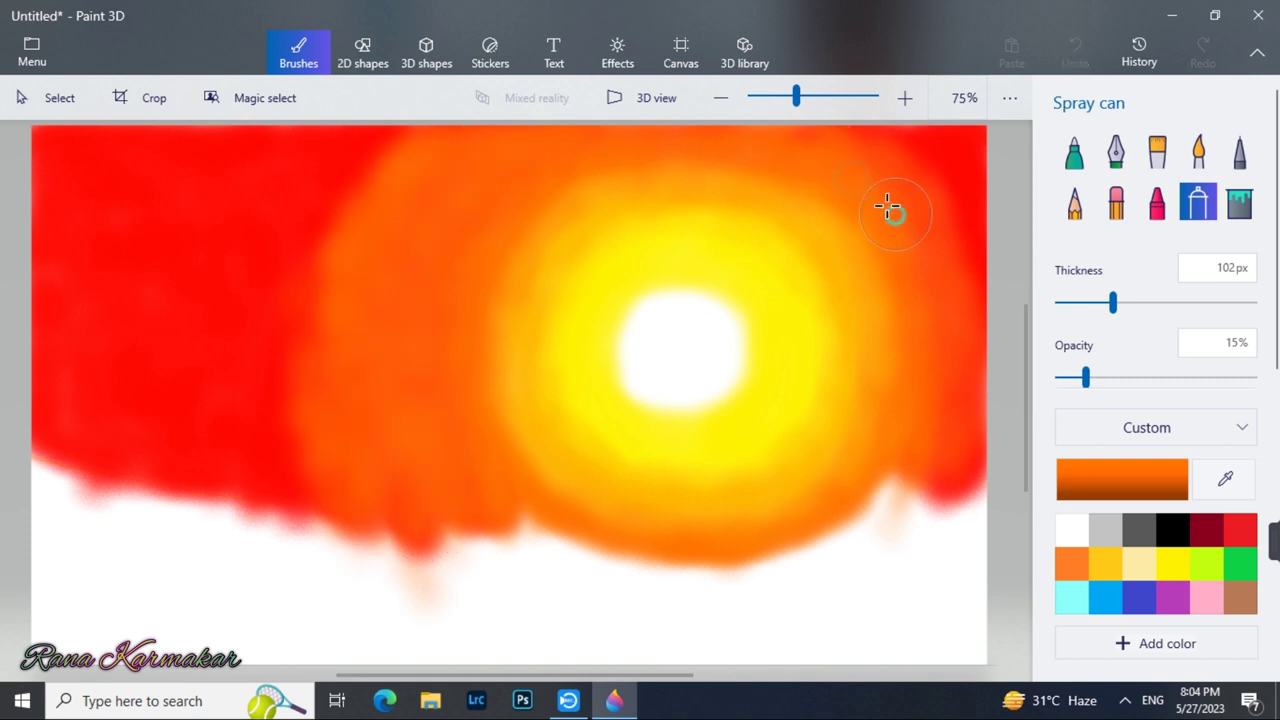
{"action": "mouse_move", "coordinate": [898, 213]}
{"action": "left_mouse_down"}
{"action": "mouse_move", "coordinate": [937, 449]}
{"action": "mouse_move", "coordinate": [971, 263]}
{"action": "mouse_move", "coordinate": [940, 200]}
{"action": "mouse_move", "coordinate": [904, 167]}
{"action": "left_mouse_up"}
{"action": "mouse_move", "coordinate": [855, 127]}
{"action": "left_mouse_down"}
{"action": "mouse_move", "coordinate": [968, 390]}
{"action": "mouse_move", "coordinate": [943, 490]}
{"action": "left_mouse_up"}
- Spray sampled red over the upper-right corner and along the orange boundary on the sky's left side
{"action": "left_click", "coordinate": [1225, 479]}
{"action": "left_click", "coordinate": [955, 147]}
{"action": "left_click_drag", "start_coordinate": [931, 149], "coordinate": [966, 222]}
{"action": "mouse_move", "coordinate": [397, 191]}
{"action": "left_mouse_down"}
{"action": "mouse_move", "coordinate": [315, 420]}
{"action": "mouse_move", "coordinate": [368, 154]}
{"action": "mouse_move", "coordinate": [303, 406]}
{"action": "mouse_move", "coordinate": [356, 573]}
{"action": "left_mouse_up"}
- Sample the orange-red right of the sun and set the spray opacity to 7%
{"action": "left_click", "coordinate": [1221, 481]}
{"action": "left_click", "coordinate": [935, 375]}
{"action": "left_click", "coordinate": [1069, 379]}
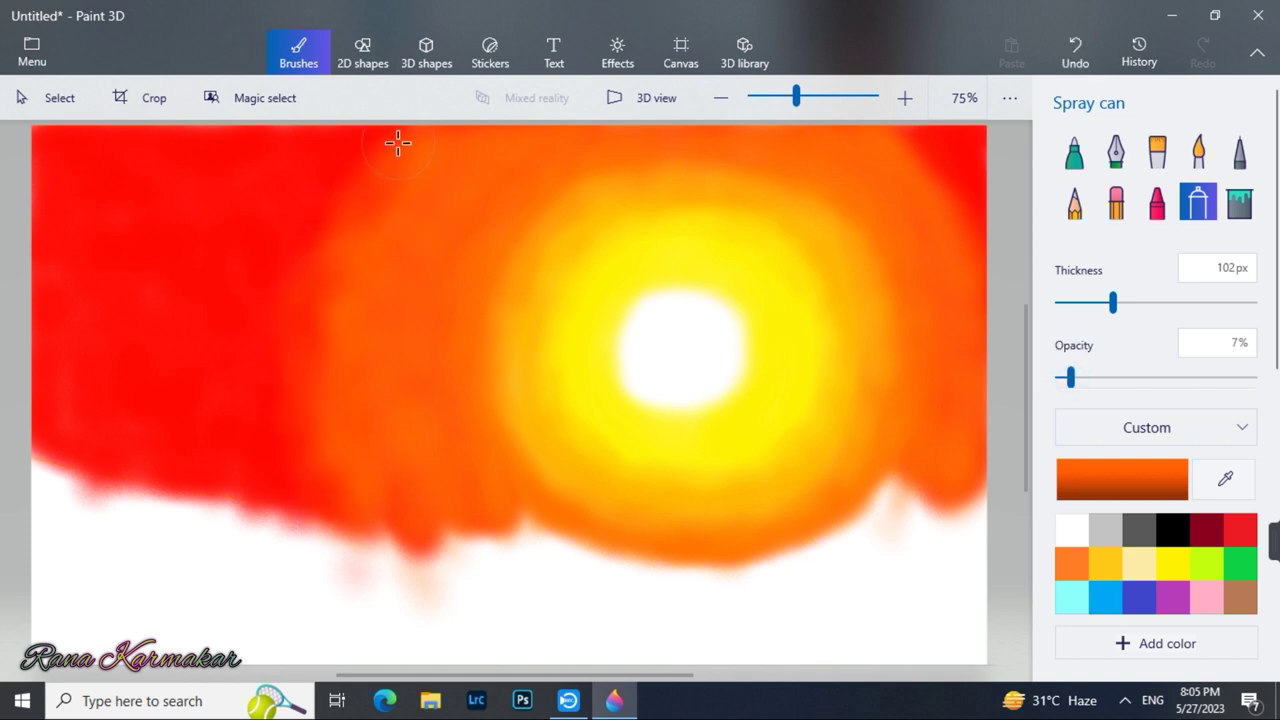
- Change the spray color to dark red and darken the far left side of the sky
{"action": "left_click", "coordinate": [1122, 479]}
{"action": "left_click_drag", "start_coordinate": [470, 477], "coordinate": [453, 483]}
{"action": "left_click_drag", "start_coordinate": [717, 195], "coordinate": [717, 323]}
{"action": "left_click", "coordinate": [580, 550]}
{"action": "mouse_move", "coordinate": [73, 214]}
{"action": "left_mouse_down"}
{"action": "mouse_move", "coordinate": [88, 128]}
{"action": "mouse_move", "coordinate": [126, 194]}
{"action": "mouse_move", "coordinate": [69, 380]}
{"action": "mouse_move", "coordinate": [86, 202]}
{"action": "mouse_move", "coordinate": [50, 113]}
{"action": "mouse_move", "coordinate": [46, 400]}
{"action": "mouse_move", "coordinate": [40, 206]}
{"action": "mouse_move", "coordinate": [129, 252]}
{"action": "mouse_move", "coordinate": [109, 334]}
{"action": "mouse_move", "coordinate": [114, 409]}
{"action": "mouse_move", "coordinate": [40, 211]}
{"action": "mouse_move", "coordinate": [180, 155]}
{"action": "mouse_move", "coordinate": [126, 286]}
{"action": "mouse_move", "coordinate": [134, 220]}
{"action": "mouse_move", "coordinate": [111, 254]}
{"action": "mouse_move", "coordinate": [138, 400]}
{"action": "mouse_move", "coordinate": [143, 309]}
{"action": "mouse_move", "coordinate": [94, 463]}
{"action": "mouse_move", "coordinate": [29, 420]}
{"action": "mouse_move", "coordinate": [93, 145]}
{"action": "left_mouse_up"}
{"action": "mouse_move", "coordinate": [50, 216]}
{"action": "left_mouse_down"}
{"action": "mouse_move", "coordinate": [77, 163]}
{"action": "mouse_move", "coordinate": [111, 297]}
{"action": "mouse_move", "coordinate": [58, 288]}
{"action": "mouse_move", "coordinate": [77, 394]}
{"action": "mouse_move", "coordinate": [86, 289]}
{"action": "mouse_move", "coordinate": [117, 420]}
{"action": "mouse_move", "coordinate": [74, 264]}
{"action": "mouse_move", "coordinate": [149, 431]}
{"action": "mouse_move", "coordinate": [156, 341]}
{"action": "left_mouse_up"}
- Blend sampled red along the boundary between the dark red and the red sky
{"action": "key", "text": "i"}
{"action": "left_click", "coordinate": [223, 249]}
{"action": "mouse_move", "coordinate": [223, 249]}
{"action": "left_mouse_down"}
{"action": "mouse_move", "coordinate": [177, 331]}
{"action": "mouse_move", "coordinate": [226, 406]}
{"action": "mouse_move", "coordinate": [163, 185]}
{"action": "mouse_move", "coordinate": [174, 191]}
{"action": "mouse_move", "coordinate": [152, 280]}
{"action": "mouse_move", "coordinate": [187, 201]}
{"action": "mouse_move", "coordinate": [180, 371]}
{"action": "left_mouse_up"}
{"action": "left_click", "coordinate": [1225, 479]}
{"action": "left_click", "coordinate": [257, 383]}
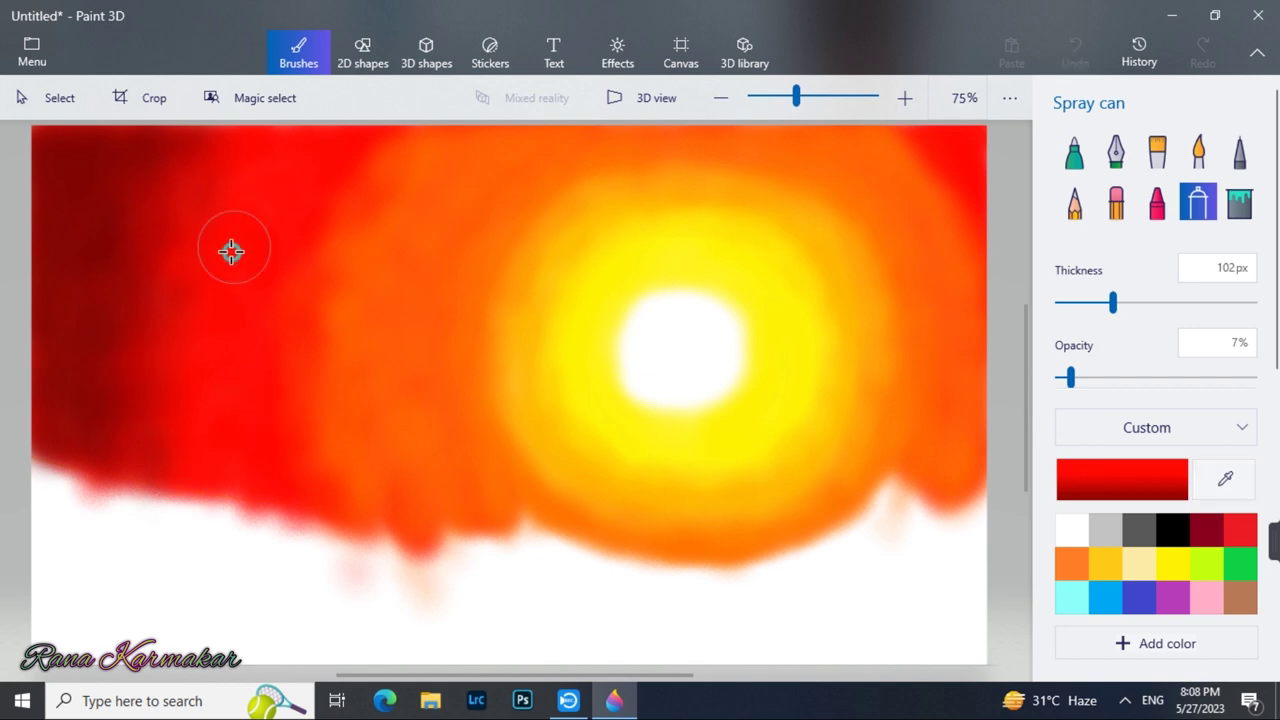
{"action": "mouse_move", "coordinate": [231, 251]}
{"action": "left_mouse_down"}
{"action": "mouse_move", "coordinate": [217, 218]}
{"action": "mouse_move", "coordinate": [236, 167]}
{"action": "left_mouse_up"}
{"action": "left_click_drag", "start_coordinate": [190, 247], "coordinate": [184, 330]}
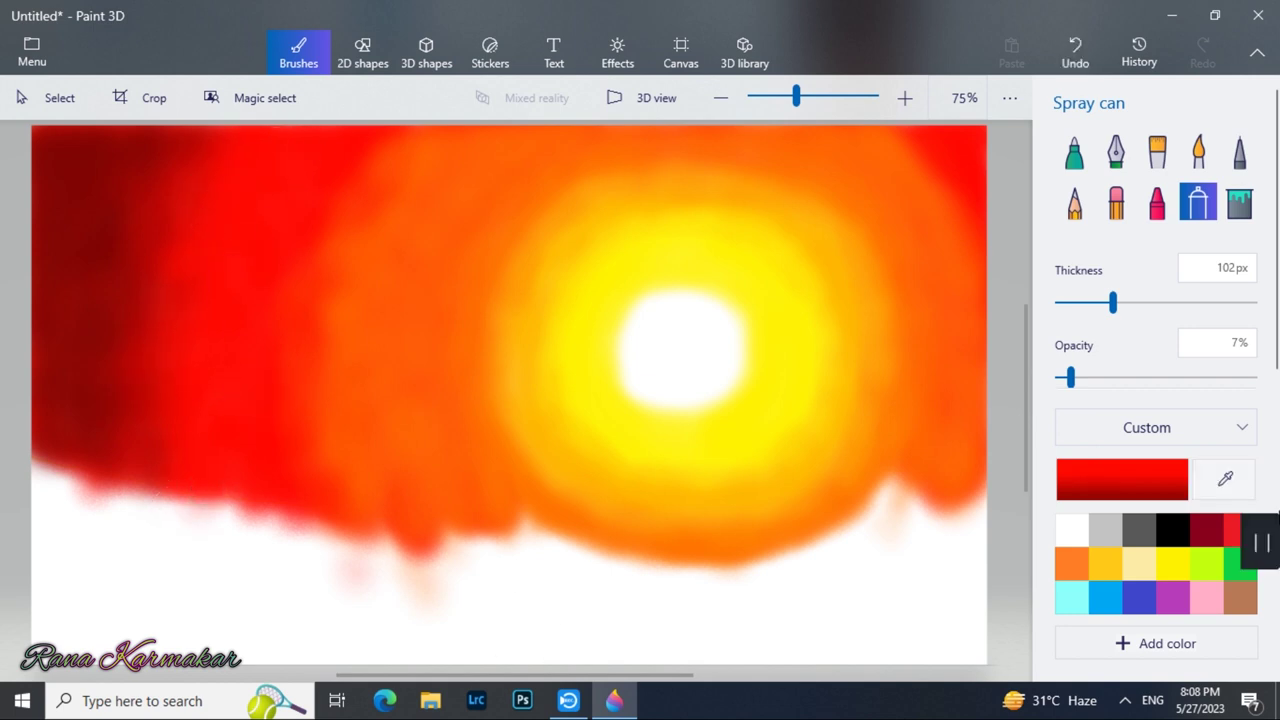
- Sample the orange left of the sun and blend it into the adjoining red band
{"action": "left_click", "coordinate": [1225, 479]}
{"action": "left_click", "coordinate": [388, 232]}
{"action": "mouse_move", "coordinate": [402, 139]}
{"action": "left_mouse_down"}
{"action": "mouse_move", "coordinate": [351, 136]}
{"action": "mouse_move", "coordinate": [334, 503]}
{"action": "mouse_move", "coordinate": [295, 231]}
{"action": "mouse_move", "coordinate": [296, 452]}
{"action": "left_mouse_up"}
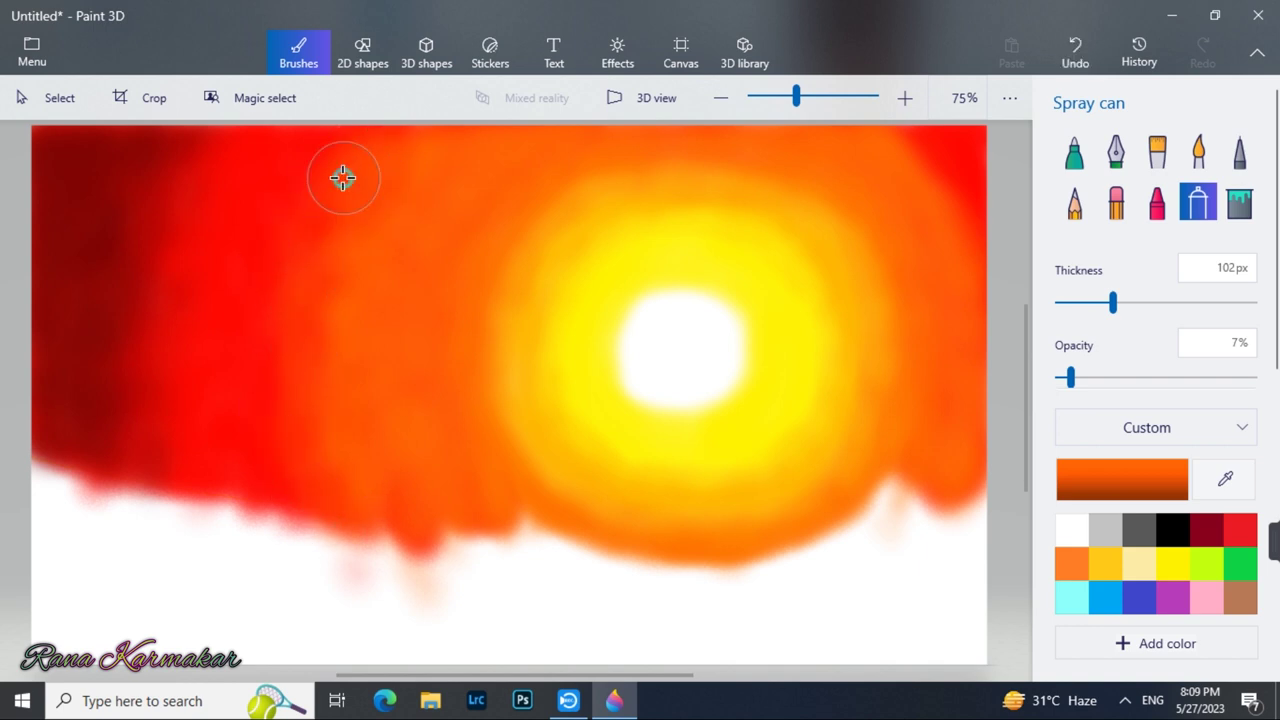
{"action": "left_click_drag", "start_coordinate": [309, 327], "coordinate": [307, 441]}
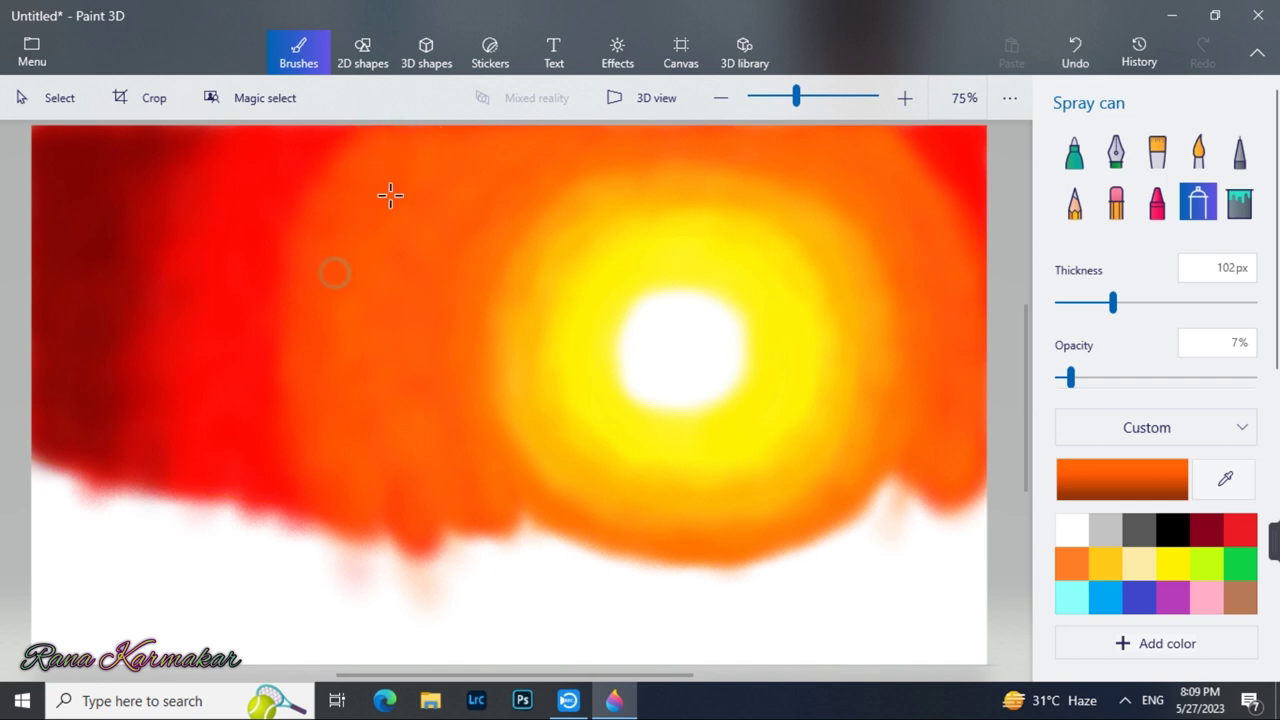
{"action": "left_click_drag", "start_coordinate": [265, 468], "coordinate": [283, 208]}
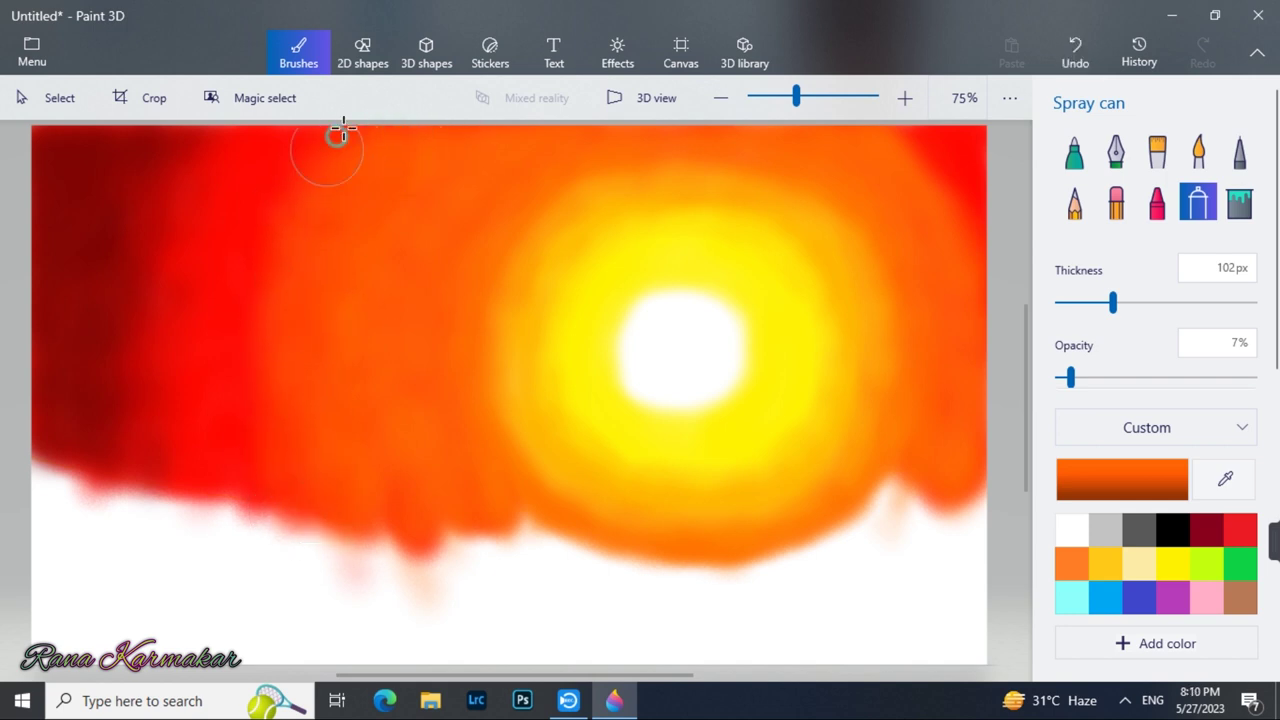
- Blend sampled amber around the sun's outer glow, and sampled red along the dark red boundary
{"action": "key", "text": "i"}
{"action": "left_click", "coordinate": [514, 340]}
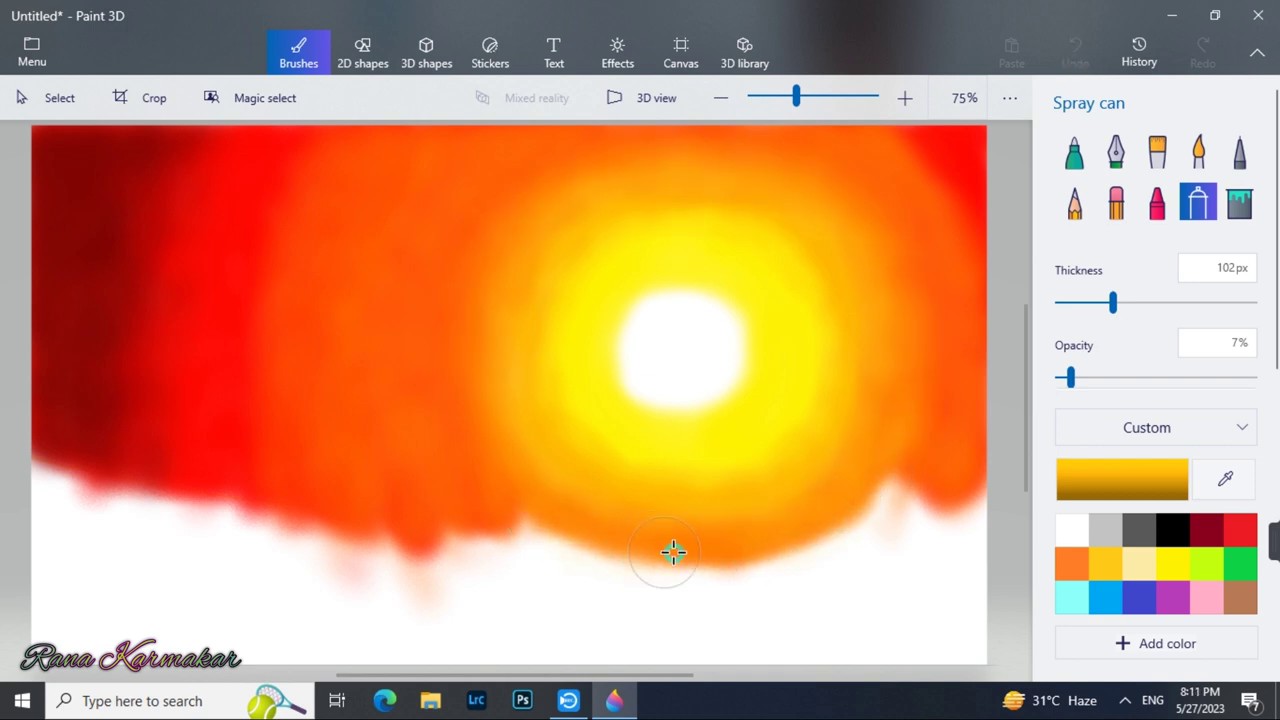
{"action": "key", "text": "i"}
{"action": "left_click", "coordinate": [190, 215]}
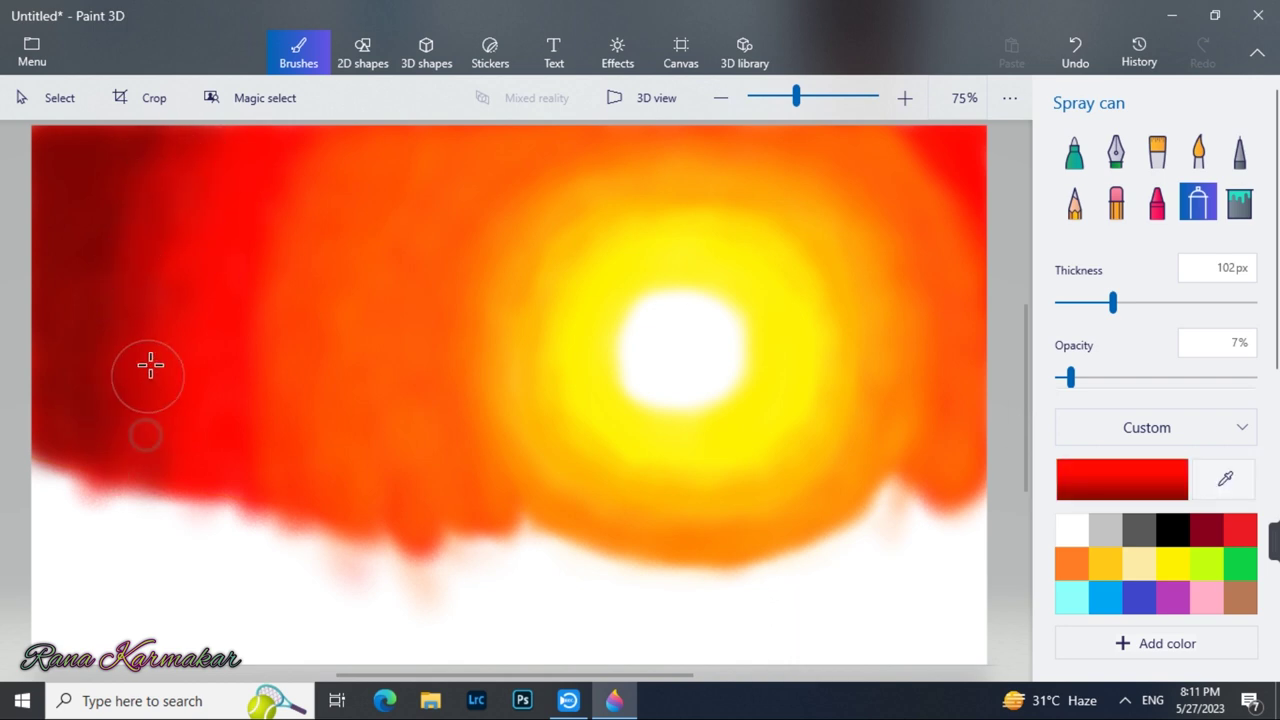
- Draw a curved horizon line across the canvas with a 1 px dark green (#044616) Marker, undoing faulty strokes
{"action": "left_click", "coordinate": [1074, 152]}
{"action": "left_click", "coordinate": [1240, 564]}
{"action": "left_click", "coordinate": [1122, 479]}
{"action": "left_click", "coordinate": [710, 370]}
{"action": "key", "text": "Return"}
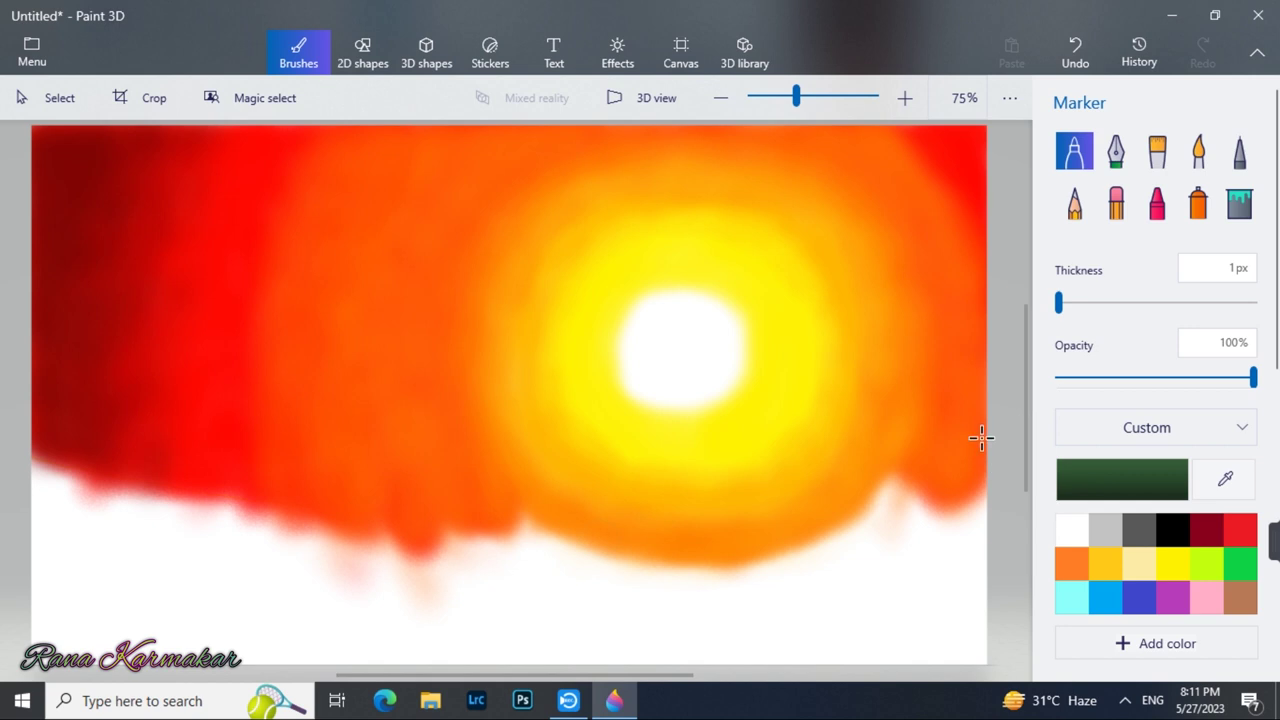
{"action": "key", "text": "ctrl+z"}
{"action": "left_click_drag", "start_coordinate": [984, 405], "coordinate": [282, 476]}
{"action": "key", "text": "ctrl+z"}
{"action": "left_click_drag", "start_coordinate": [716, 505], "coordinate": [14, 443]}
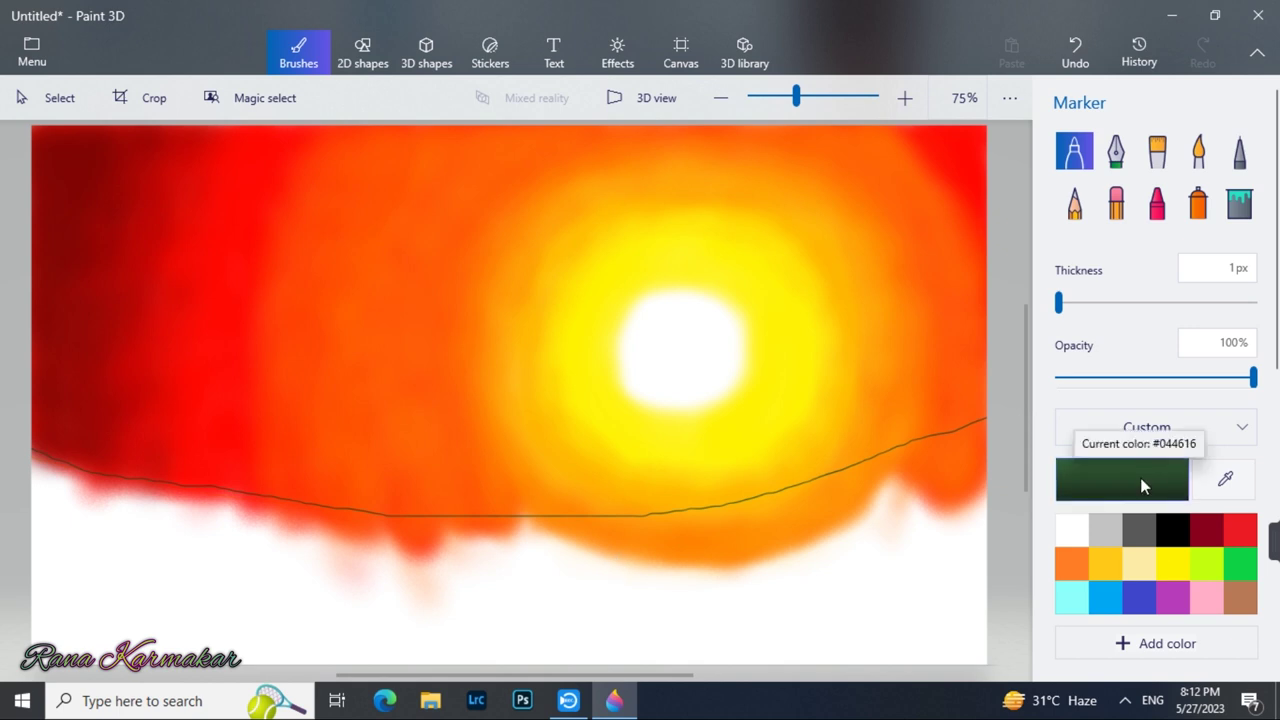
- Shade the hill below the right horizon dark green with Crayon and 27 px Watercolor, raising the Watercolor opacity to 100%
{"action": "left_click", "coordinate": [1157, 202]}
{"action": "left_click_drag", "start_coordinate": [953, 446], "coordinate": [853, 476]}
{"action": "left_click", "coordinate": [1198, 150]}
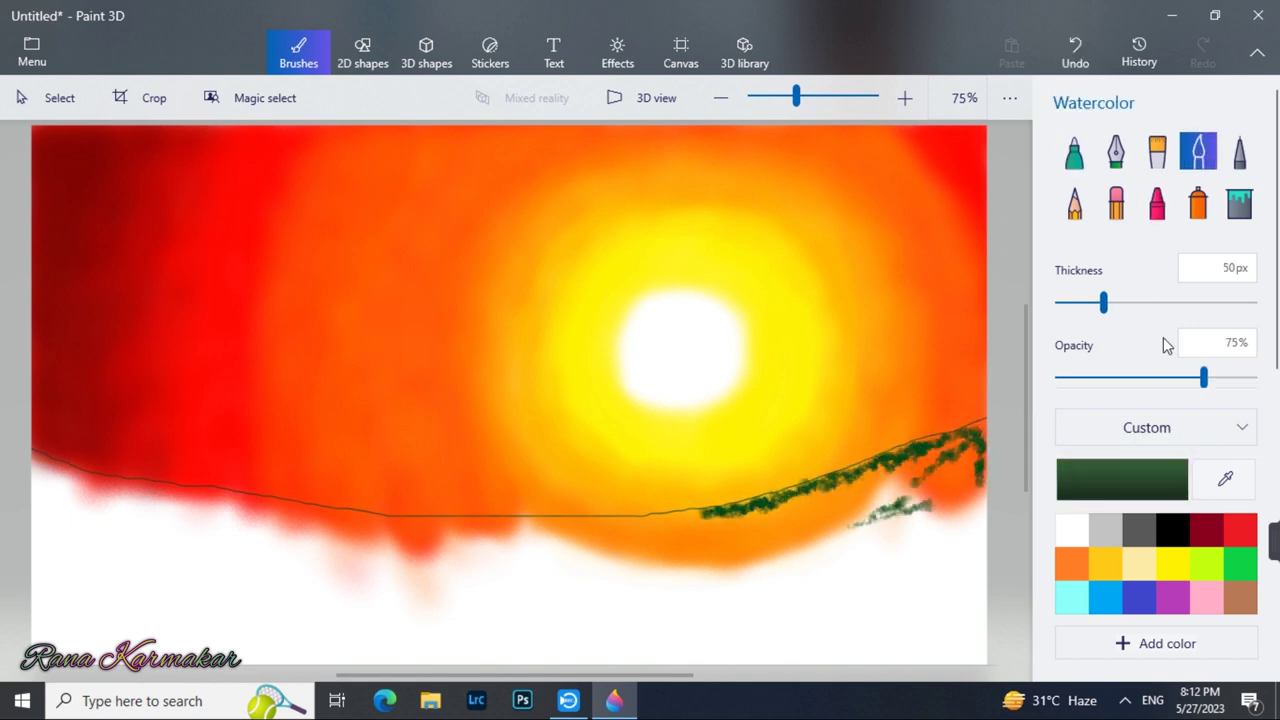
{"action": "mouse_move", "coordinate": [986, 489]}
{"action": "left_mouse_down"}
{"action": "mouse_move", "coordinate": [846, 486]}
{"action": "mouse_move", "coordinate": [884, 462]}
{"action": "mouse_move", "coordinate": [748, 512]}
{"action": "left_mouse_up"}
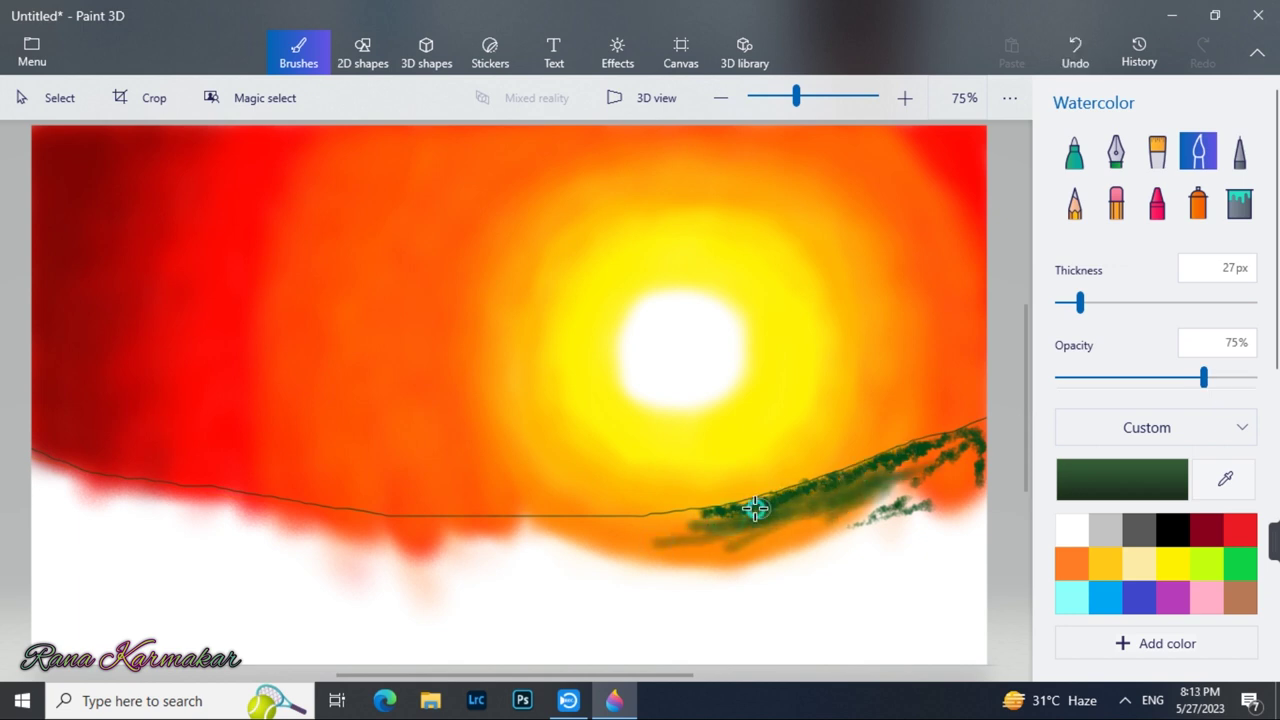
{"action": "left_click_drag", "start_coordinate": [1203, 377], "coordinate": [1253, 377]}
{"action": "mouse_move", "coordinate": [963, 437]}
{"action": "left_mouse_down"}
{"action": "mouse_move", "coordinate": [785, 496]}
{"action": "mouse_move", "coordinate": [790, 527]}
{"action": "mouse_move", "coordinate": [846, 536]}
{"action": "mouse_move", "coordinate": [927, 456]}
{"action": "mouse_move", "coordinate": [882, 467]}
{"action": "mouse_move", "coordinate": [997, 430]}
{"action": "mouse_move", "coordinate": [948, 471]}
{"action": "mouse_move", "coordinate": [946, 496]}
{"action": "mouse_move", "coordinate": [764, 518]}
{"action": "mouse_move", "coordinate": [779, 555]}
{"action": "mouse_move", "coordinate": [977, 468]}
{"action": "mouse_move", "coordinate": [974, 482]}
{"action": "mouse_move", "coordinate": [932, 453]}
{"action": "mouse_move", "coordinate": [985, 439]}
{"action": "mouse_move", "coordinate": [986, 468]}
{"action": "mouse_move", "coordinate": [954, 514]}
{"action": "left_mouse_up"}
- Draw the two edges of a path running down from the horizon with the 1 px Marker
{"action": "left_click", "coordinate": [1076, 156]}
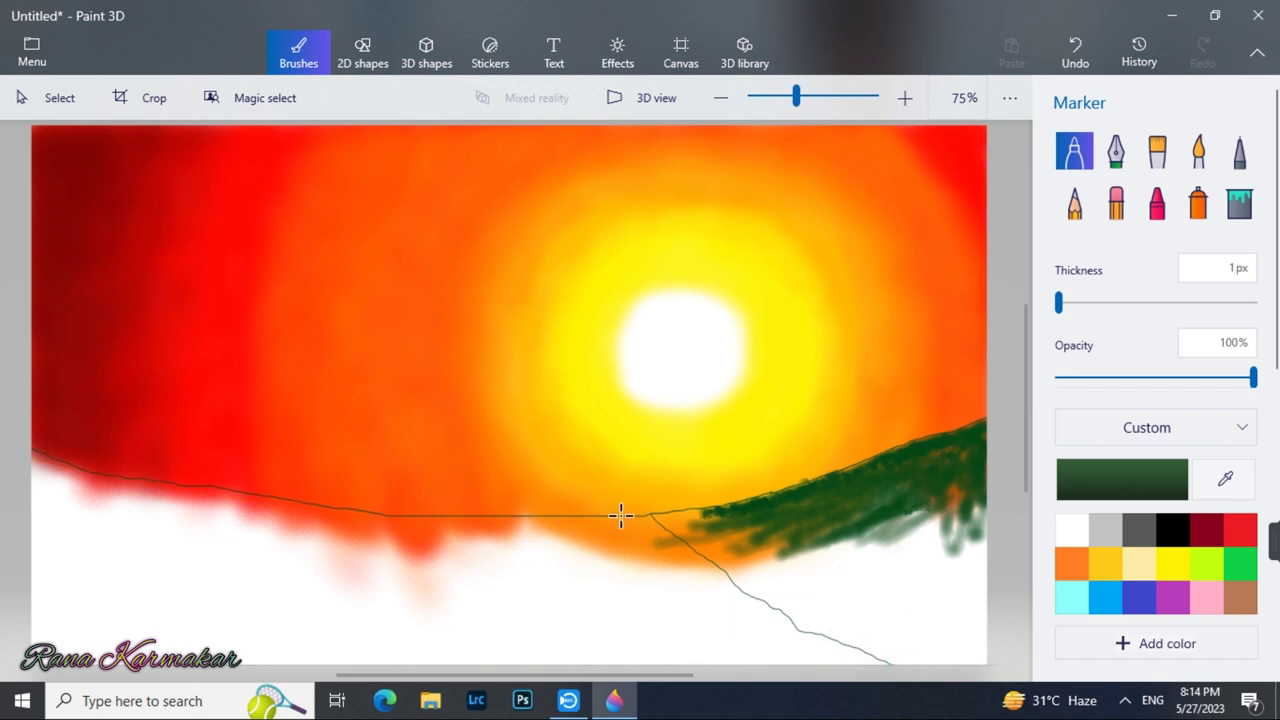
{"action": "left_click_drag", "start_coordinate": [575, 515], "coordinate": [668, 661]}
- Fill the rest of the right hill with dark green Watercolor, increasing the brush thickness for the lower area
{"action": "left_click", "coordinate": [1198, 150]}
{"action": "mouse_move", "coordinate": [765, 560]}
{"action": "left_mouse_down"}
{"action": "mouse_move", "coordinate": [871, 586]}
{"action": "mouse_move", "coordinate": [923, 531]}
{"action": "mouse_move", "coordinate": [863, 534]}
{"action": "mouse_move", "coordinate": [817, 497]}
{"action": "mouse_move", "coordinate": [700, 520]}
{"action": "mouse_move", "coordinate": [708, 537]}
{"action": "mouse_move", "coordinate": [903, 555]}
{"action": "mouse_move", "coordinate": [970, 580]}
{"action": "left_mouse_up"}
{"action": "left_click_drag", "start_coordinate": [1080, 302], "coordinate": [1112, 302]}
{"action": "mouse_move", "coordinate": [930, 600]}
{"action": "left_mouse_down"}
{"action": "mouse_move", "coordinate": [971, 579]}
{"action": "mouse_move", "coordinate": [935, 511]}
{"action": "mouse_move", "coordinate": [936, 544]}
{"action": "mouse_move", "coordinate": [893, 561]}
{"action": "mouse_move", "coordinate": [975, 636]}
{"action": "mouse_move", "coordinate": [910, 647]}
{"action": "mouse_move", "coordinate": [827, 555]}
{"action": "mouse_move", "coordinate": [789, 546]}
{"action": "mouse_move", "coordinate": [789, 568]}
{"action": "mouse_move", "coordinate": [914, 526]}
{"action": "mouse_move", "coordinate": [958, 456]}
{"action": "mouse_move", "coordinate": [969, 497]}
{"action": "mouse_move", "coordinate": [897, 509]}
{"action": "mouse_move", "coordinate": [963, 505]}
{"action": "mouse_move", "coordinate": [975, 592]}
{"action": "mouse_move", "coordinate": [945, 559]}
{"action": "mouse_move", "coordinate": [807, 547]}
{"action": "mouse_move", "coordinate": [778, 588]}
{"action": "mouse_move", "coordinate": [924, 651]}
{"action": "mouse_move", "coordinate": [720, 540]}
{"action": "mouse_move", "coordinate": [868, 639]}
{"action": "mouse_move", "coordinate": [824, 586]}
{"action": "mouse_move", "coordinate": [914, 611]}
{"action": "mouse_move", "coordinate": [799, 562]}
{"action": "mouse_move", "coordinate": [867, 514]}
{"action": "mouse_move", "coordinate": [709, 535]}
{"action": "mouse_move", "coordinate": [853, 494]}
{"action": "mouse_move", "coordinate": [735, 537]}
{"action": "mouse_move", "coordinate": [899, 562]}
{"action": "mouse_move", "coordinate": [895, 482]}
{"action": "mouse_move", "coordinate": [806, 518]}
{"action": "mouse_move", "coordinate": [883, 610]}
{"action": "mouse_move", "coordinate": [850, 601]}
{"action": "left_mouse_up"}
- Fill the right hill's tip and edges with dark green Crayon, reducing the thickness to 14 px
{"action": "left_click", "coordinate": [1157, 203]}
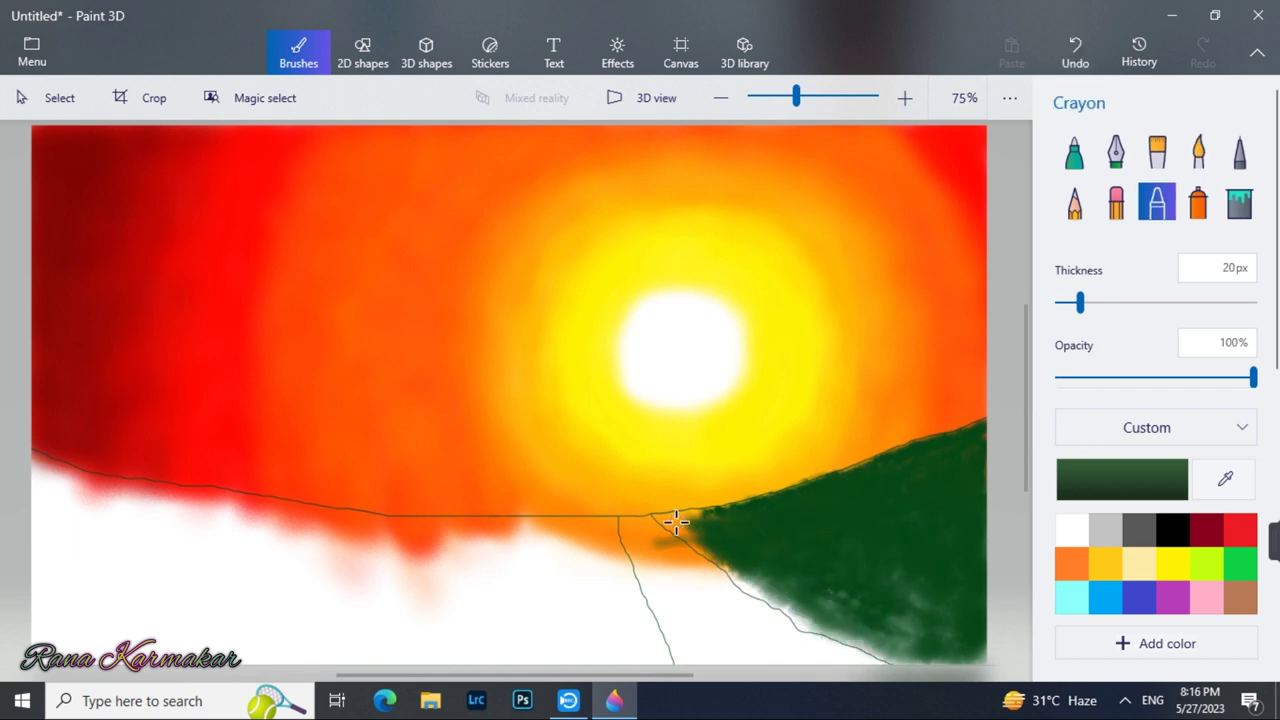
{"action": "left_click_drag", "start_coordinate": [1080, 303], "coordinate": [1066, 303]}
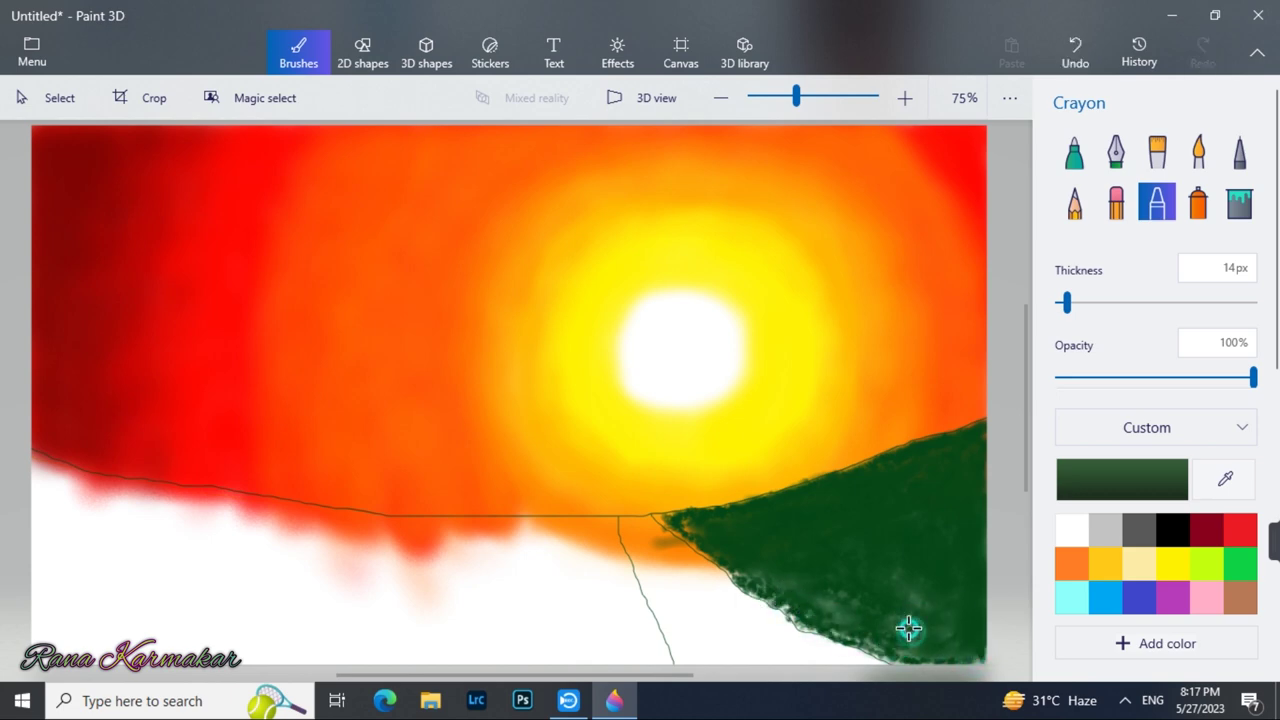
{"action": "scroll", "coordinate": [675, 523], "scroll_direction": "up", "scroll_amount": 5}
{"action": "mouse_move", "coordinate": [651, 508]}
{"action": "left_mouse_down"}
{"action": "mouse_move", "coordinate": [600, 470]}
{"action": "mouse_move", "coordinate": [729, 563]}
{"action": "mouse_move", "coordinate": [742, 508]}
{"action": "mouse_move", "coordinate": [711, 451]}
{"action": "left_mouse_up"}
- Touch up the gaps along the right hill's upper edge and tip with a 5 px dark green Watercolor brush
{"action": "left_click", "coordinate": [1198, 152]}
{"action": "key", "text": "bracketleft"}
{"action": "key", "text": "bracketleft"}
{"action": "key", "text": "bracketleft"}
{"action": "key", "text": "bracketleft"}
{"action": "key", "text": "bracketleft"}
{"action": "key", "text": "bracketleft"}
{"action": "key", "text": "bracketleft"}
{"action": "key", "text": "bracketleft"}
{"action": "key", "text": "bracketleft"}
{"action": "key", "text": "bracketleft"}
{"action": "key", "text": "bracketleft"}
{"action": "key", "text": "bracketleft"}
{"action": "key", "text": "bracketleft"}
{"action": "key", "text": "bracketleft"}
{"action": "key", "text": "bracketleft"}
{"action": "key", "text": "bracketleft"}
{"action": "key", "text": "bracketleft"}
{"action": "key", "text": "bracketleft"}
{"action": "key", "text": "bracketleft"}
{"action": "left_click_drag", "start_coordinate": [607, 458], "coordinate": [630, 455]}
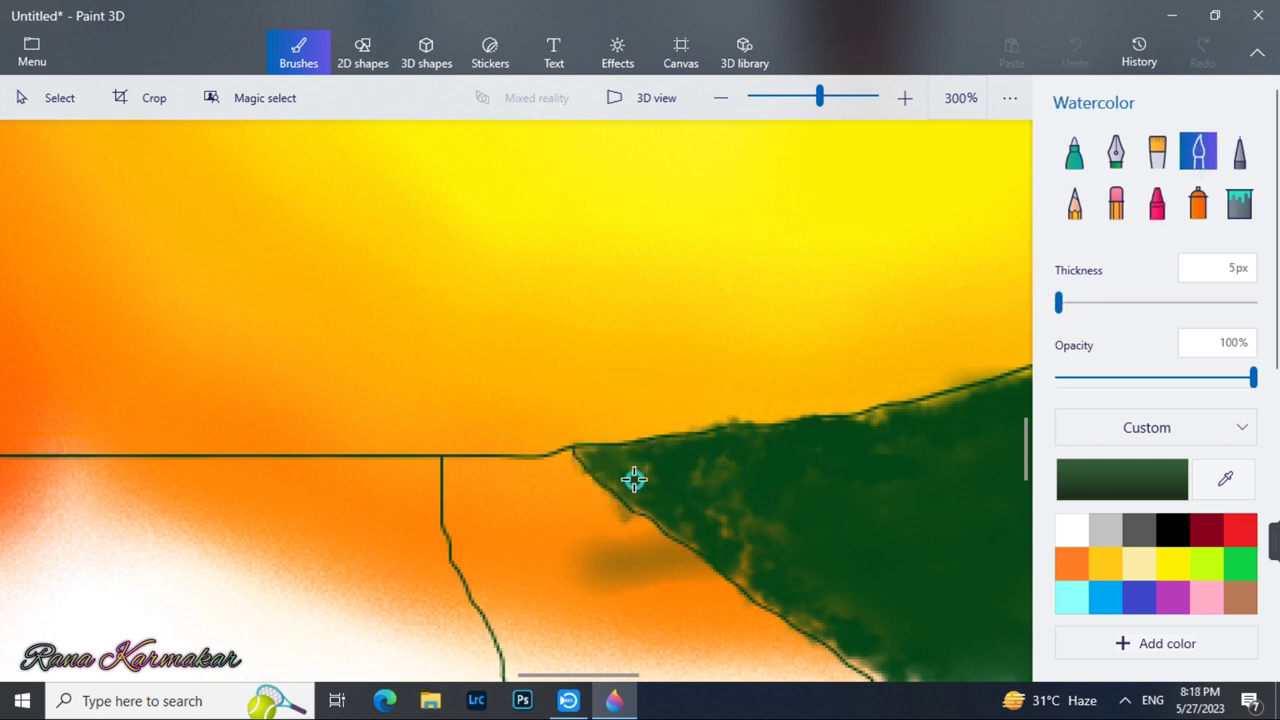
{"action": "left_click_drag", "start_coordinate": [901, 411], "coordinate": [872, 442]}
{"action": "scroll", "coordinate": [430, 415], "scroll_direction": "down", "scroll_amount": 5}
{"action": "left_click_drag", "start_coordinate": [468, 675], "coordinate": [409, 660]}
{"action": "left_click_drag", "start_coordinate": [1026, 477], "coordinate": [1026, 443]}
{"action": "left_click_drag", "start_coordinate": [613, 677], "coordinate": [606, 680]}
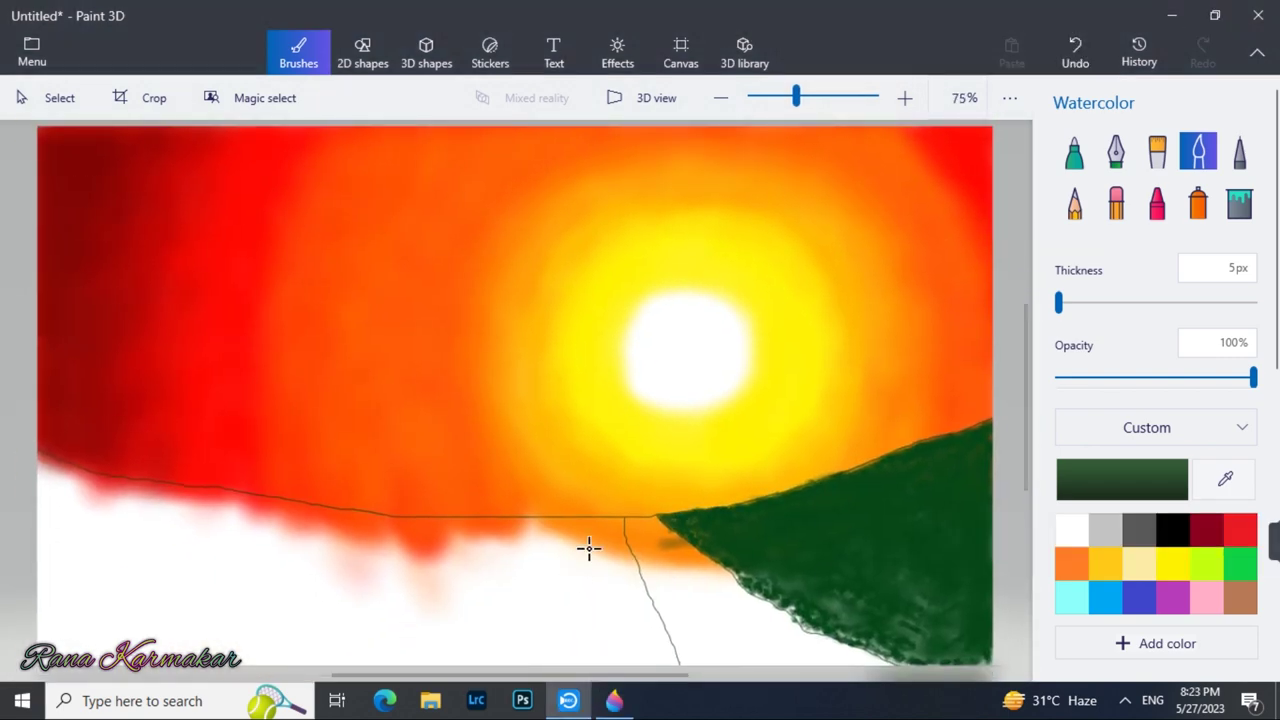
- Fill the left hill with dark green Watercolor, using a thicker brush for the body and a 45 px brush towards the edges
{"action": "left_click_drag", "start_coordinate": [1058, 302], "coordinate": [1180, 302]}
{"action": "mouse_move", "coordinate": [560, 575]}
{"action": "left_mouse_down"}
{"action": "mouse_move", "coordinate": [80, 615]}
{"action": "mouse_move", "coordinate": [514, 651]}
{"action": "mouse_move", "coordinate": [180, 566]}
{"action": "mouse_move", "coordinate": [83, 523]}
{"action": "mouse_move", "coordinate": [77, 617]}
{"action": "mouse_move", "coordinate": [571, 600]}
{"action": "mouse_move", "coordinate": [309, 566]}
{"action": "mouse_move", "coordinate": [329, 540]}
{"action": "mouse_move", "coordinate": [320, 529]}
{"action": "mouse_move", "coordinate": [520, 544]}
{"action": "mouse_move", "coordinate": [589, 534]}
{"action": "mouse_move", "coordinate": [357, 526]}
{"action": "mouse_move", "coordinate": [233, 496]}
{"action": "mouse_move", "coordinate": [169, 503]}
{"action": "mouse_move", "coordinate": [491, 543]}
{"action": "mouse_move", "coordinate": [509, 531]}
{"action": "mouse_move", "coordinate": [163, 529]}
{"action": "mouse_move", "coordinate": [360, 517]}
{"action": "mouse_move", "coordinate": [35, 470]}
{"action": "mouse_move", "coordinate": [63, 480]}
{"action": "mouse_move", "coordinate": [49, 622]}
{"action": "left_mouse_up"}
{"action": "key", "text": "["}
{"action": "key", "text": "["}
{"action": "mouse_move", "coordinate": [196, 660]}
{"action": "left_mouse_down"}
{"action": "mouse_move", "coordinate": [402, 653]}
{"action": "mouse_move", "coordinate": [400, 605]}
{"action": "mouse_move", "coordinate": [522, 615]}
{"action": "mouse_move", "coordinate": [489, 570]}
{"action": "mouse_move", "coordinate": [590, 529]}
{"action": "mouse_move", "coordinate": [499, 522]}
{"action": "mouse_move", "coordinate": [579, 534]}
{"action": "mouse_move", "coordinate": [568, 548]}
{"action": "mouse_move", "coordinate": [576, 611]}
{"action": "mouse_move", "coordinate": [603, 570]}
{"action": "mouse_move", "coordinate": [653, 657]}
{"action": "mouse_move", "coordinate": [623, 548]}
{"action": "mouse_move", "coordinate": [595, 588]}
{"action": "mouse_move", "coordinate": [617, 660]}
{"action": "mouse_move", "coordinate": [589, 626]}
{"action": "mouse_move", "coordinate": [574, 554]}
{"action": "mouse_move", "coordinate": [578, 636]}
{"action": "mouse_move", "coordinate": [503, 631]}
{"action": "mouse_move", "coordinate": [611, 545]}
{"action": "mouse_move", "coordinate": [645, 621]}
{"action": "mouse_move", "coordinate": [590, 563]}
{"action": "mouse_move", "coordinate": [633, 642]}
{"action": "mouse_move", "coordinate": [670, 665]}
{"action": "mouse_move", "coordinate": [641, 593]}
{"action": "mouse_move", "coordinate": [606, 663]}
{"action": "left_mouse_up"}
{"action": "mouse_move", "coordinate": [150, 530]}
{"action": "left_mouse_down"}
{"action": "mouse_move", "coordinate": [72, 493]}
{"action": "mouse_move", "coordinate": [169, 491]}
{"action": "mouse_move", "coordinate": [40, 465]}
{"action": "mouse_move", "coordinate": [62, 468]}
{"action": "mouse_move", "coordinate": [50, 469]}
{"action": "mouse_move", "coordinate": [68, 581]}
{"action": "mouse_move", "coordinate": [115, 508]}
{"action": "mouse_move", "coordinate": [147, 558]}
{"action": "mouse_move", "coordinate": [64, 596]}
{"action": "mouse_move", "coordinate": [231, 533]}
{"action": "mouse_move", "coordinate": [158, 575]}
{"action": "left_mouse_up"}
{"action": "mouse_move", "coordinate": [434, 657]}
{"action": "left_mouse_down"}
{"action": "mouse_move", "coordinate": [617, 669]}
{"action": "mouse_move", "coordinate": [491, 617]}
{"action": "mouse_move", "coordinate": [619, 573]}
{"action": "left_mouse_up"}
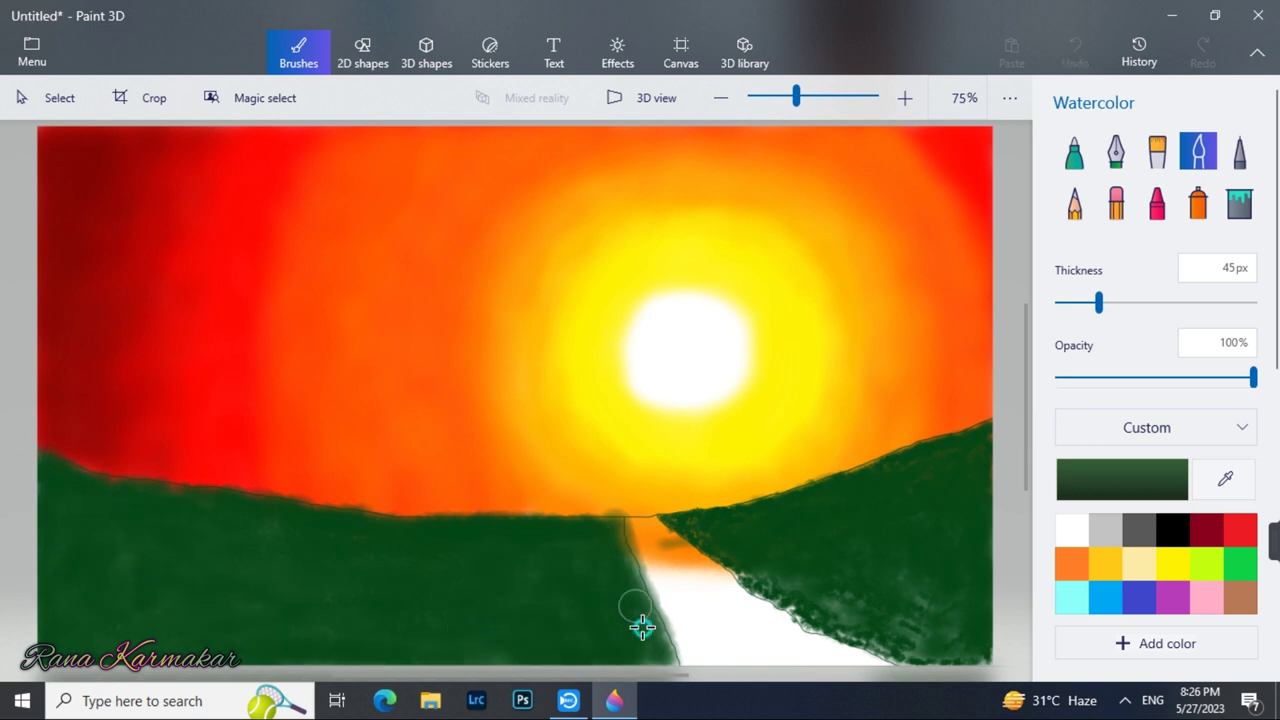
- Spray a lighter green over the left hill with the Spray can at 50 px thickness and 7% opacity
{"action": "left_click", "coordinate": [1198, 202]}
{"action": "left_click", "coordinate": [1122, 479]}
{"action": "left_click_drag", "start_coordinate": [709, 369], "coordinate": [709, 274]}
{"action": "left_click", "coordinate": [500, 537]}
{"action": "left_click_drag", "start_coordinate": [1111, 301], "coordinate": [1076, 305]}
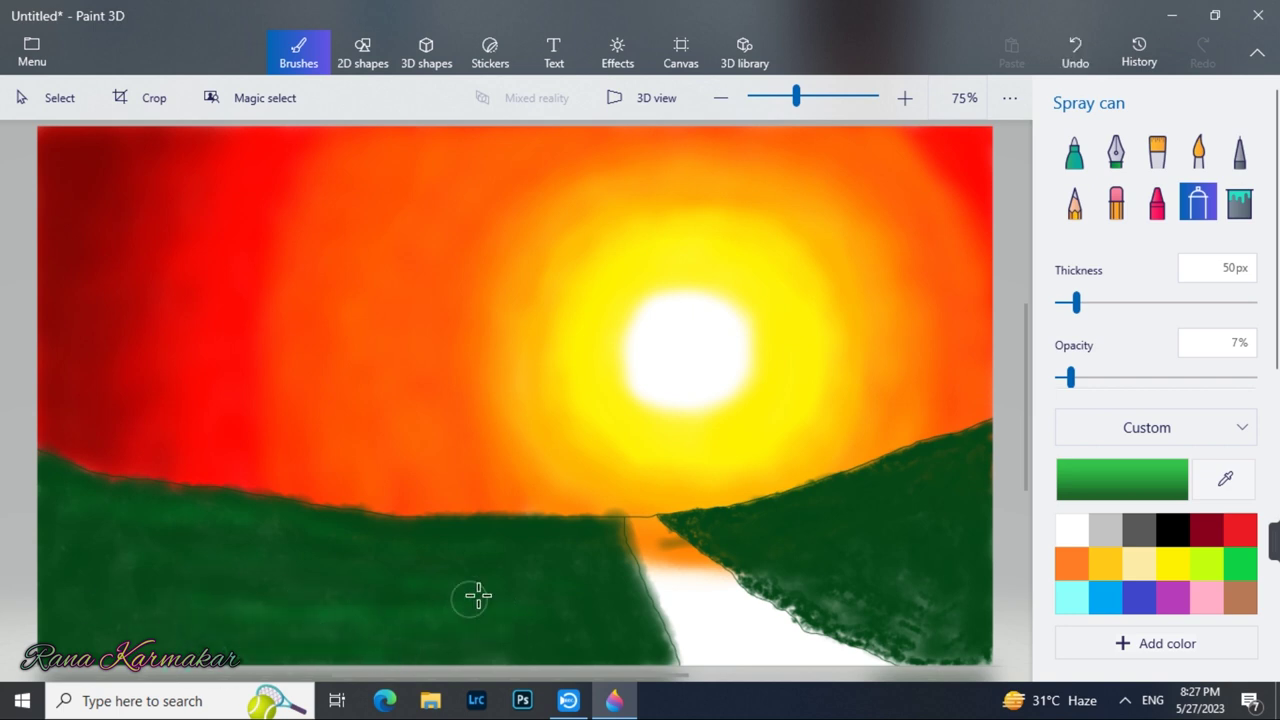
- Switch to a brighter green and spray soft highlights over the left and right hills
{"action": "left_click", "coordinate": [1078, 481]}
{"action": "left_click", "coordinate": [709, 217]}
{"action": "left_click", "coordinate": [608, 543]}
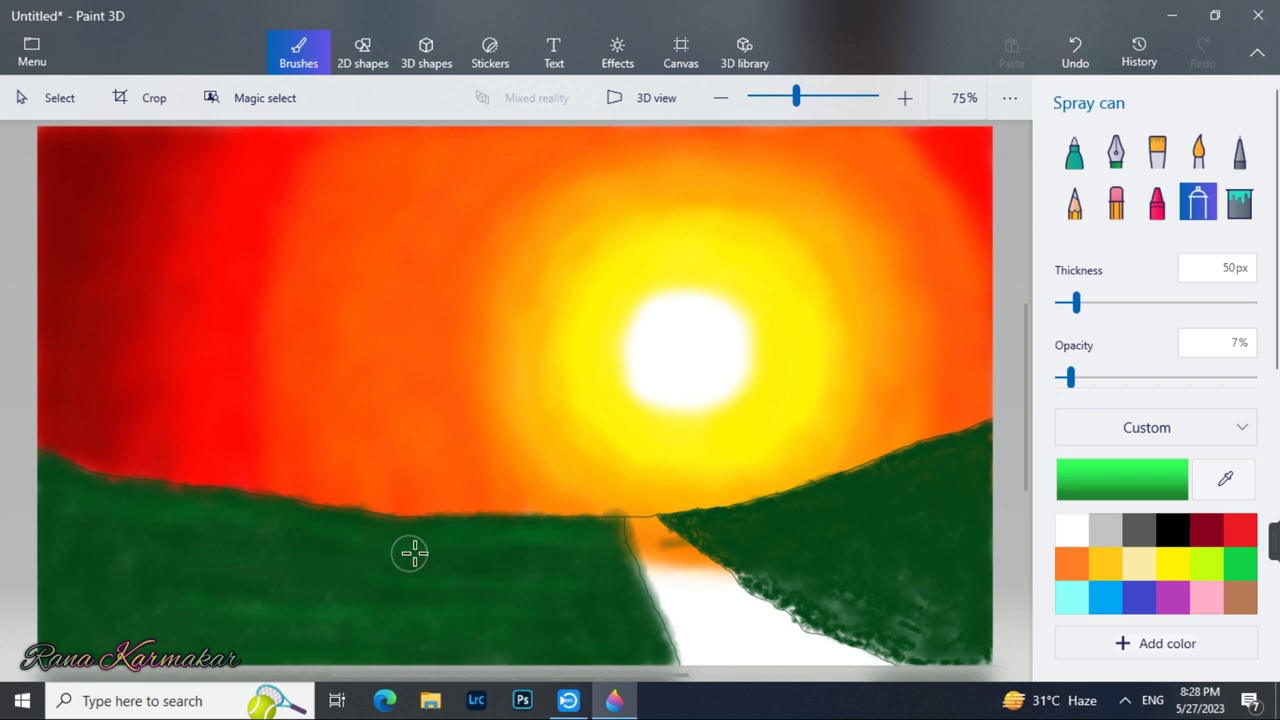
{"action": "left_click_drag", "start_coordinate": [322, 573], "coordinate": [231, 589]}
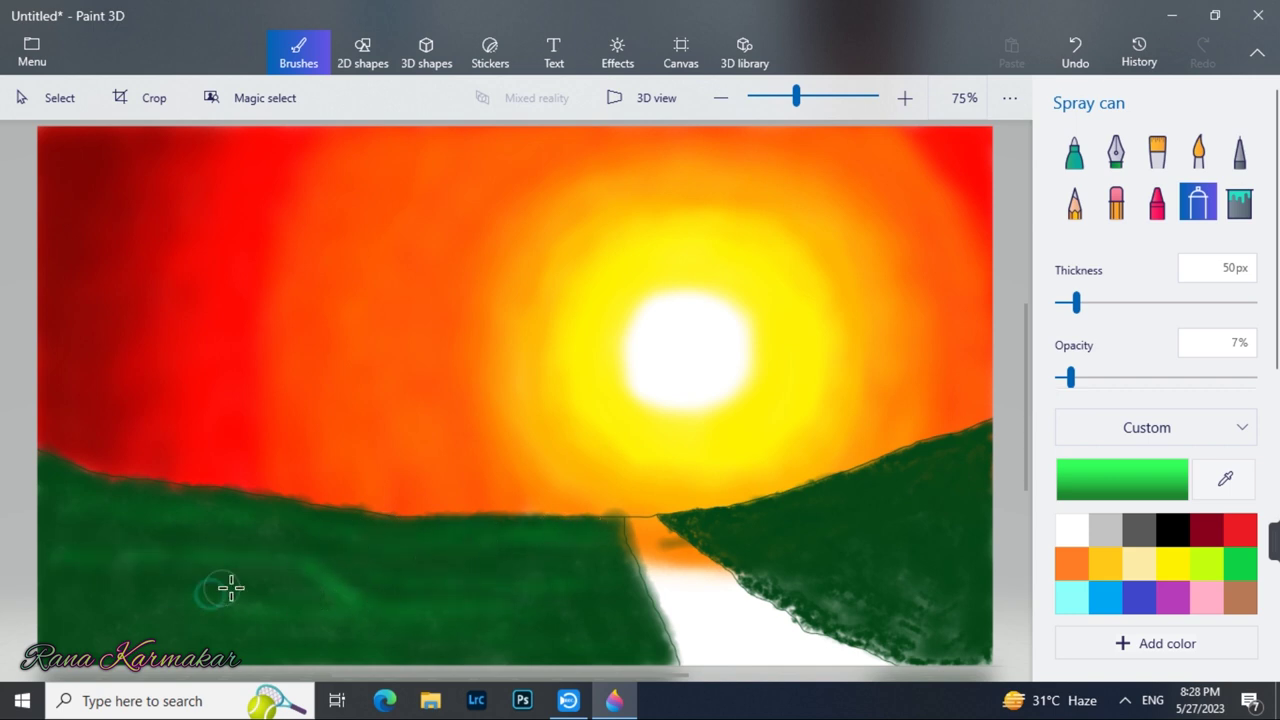
{"action": "mouse_move", "coordinate": [353, 595]}
{"action": "left_mouse_down"}
{"action": "mouse_move", "coordinate": [548, 596]}
{"action": "mouse_move", "coordinate": [568, 621]}
{"action": "mouse_move", "coordinate": [549, 613]}
{"action": "mouse_move", "coordinate": [491, 631]}
{"action": "mouse_move", "coordinate": [535, 612]}
{"action": "left_mouse_up"}
{"action": "mouse_move", "coordinate": [43, 557]}
{"action": "left_mouse_down"}
{"action": "mouse_move", "coordinate": [279, 566]}
{"action": "mouse_move", "coordinate": [388, 597]}
{"action": "left_mouse_up"}
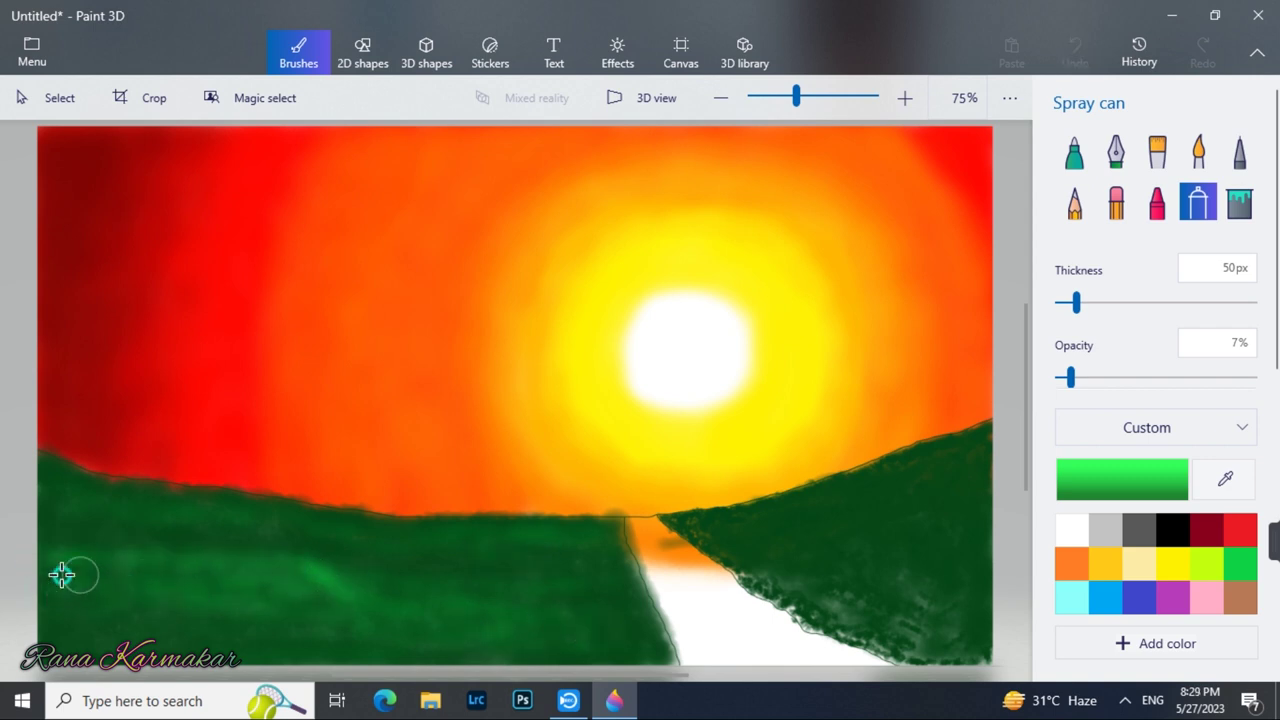
{"action": "left_click_drag", "start_coordinate": [187, 606], "coordinate": [520, 603]}
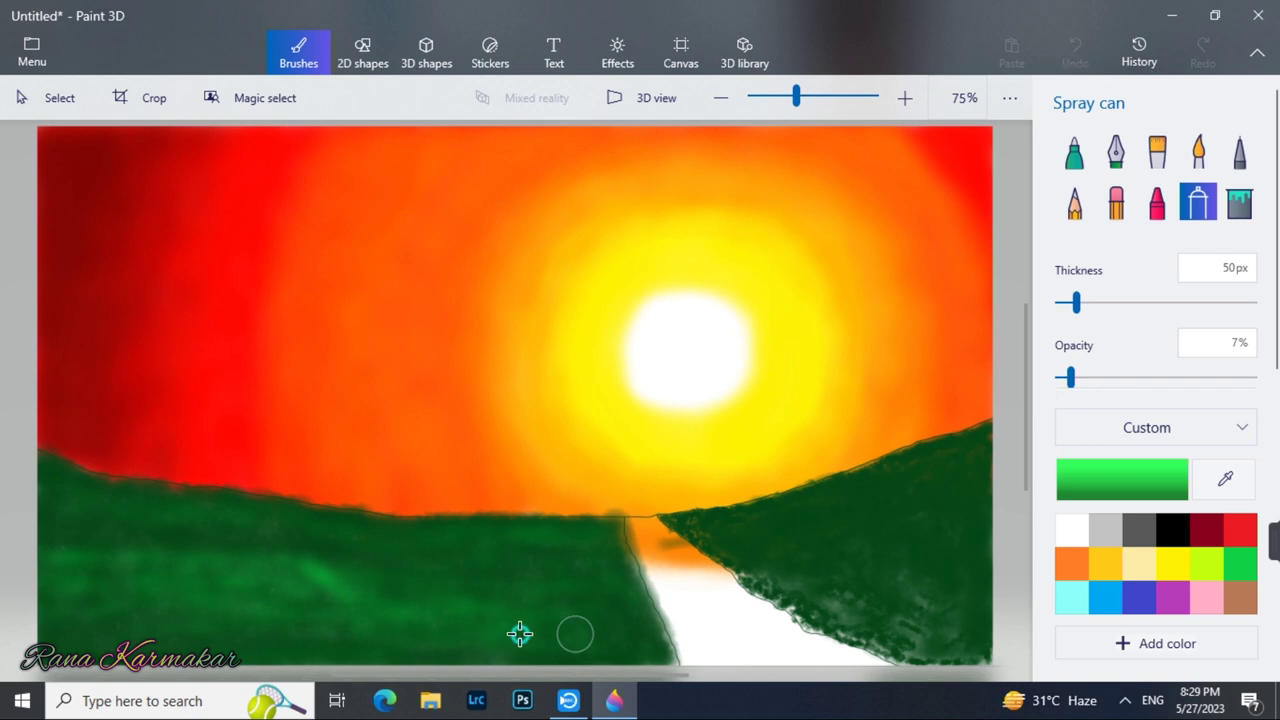
{"action": "mouse_move", "coordinate": [884, 568]}
{"action": "left_mouse_down"}
{"action": "mouse_move", "coordinate": [860, 611]}
{"action": "mouse_move", "coordinate": [884, 561]}
{"action": "mouse_move", "coordinate": [695, 531]}
{"action": "mouse_move", "coordinate": [812, 617]}
{"action": "mouse_move", "coordinate": [863, 480]}
{"action": "mouse_move", "coordinate": [946, 480]}
{"action": "mouse_move", "coordinate": [882, 637]}
{"action": "left_mouse_up"}
{"action": "left_click_drag", "start_coordinate": [575, 570], "coordinate": [629, 619]}
- Shade the far end of the path with a brown 10 px Pencil, using darker brown #613c0d for the lower strokes
{"action": "left_click", "coordinate": [1225, 478]}
{"action": "left_click", "coordinate": [648, 472]}
{"action": "left_click", "coordinate": [1074, 201]}
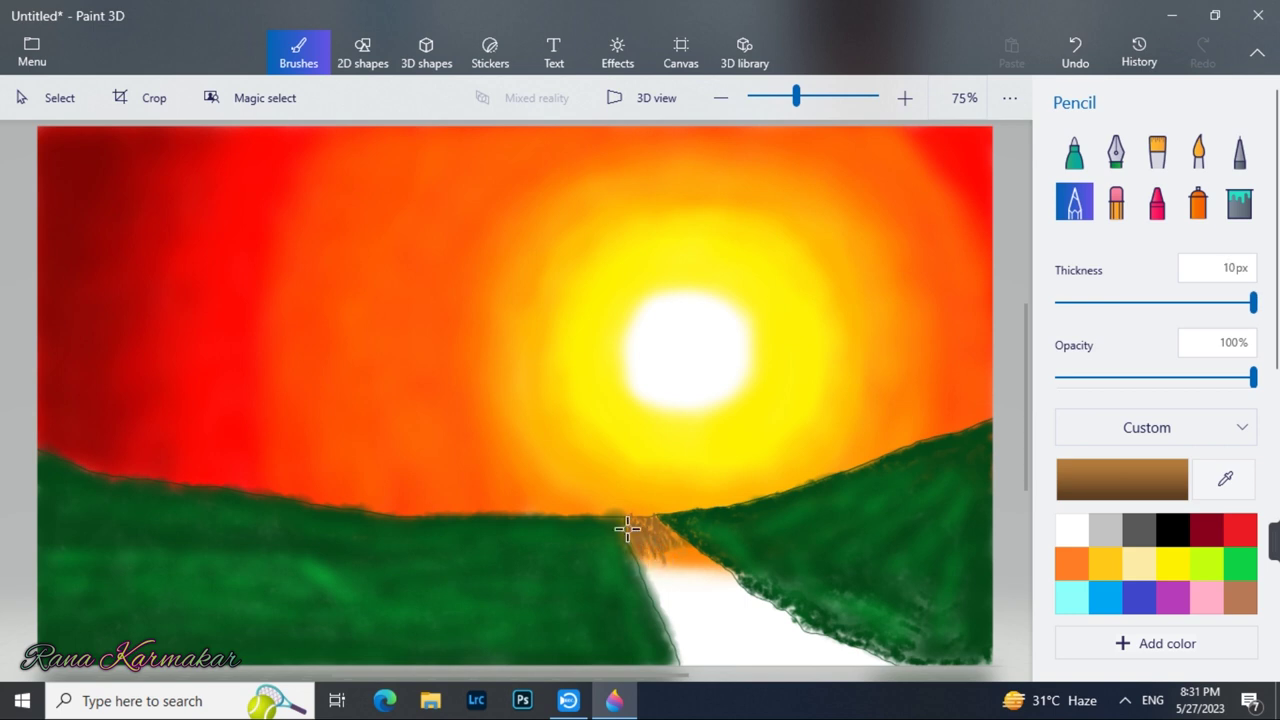
{"action": "left_click", "coordinate": [1122, 479]}
{"action": "left_click", "coordinate": [686, 343]}
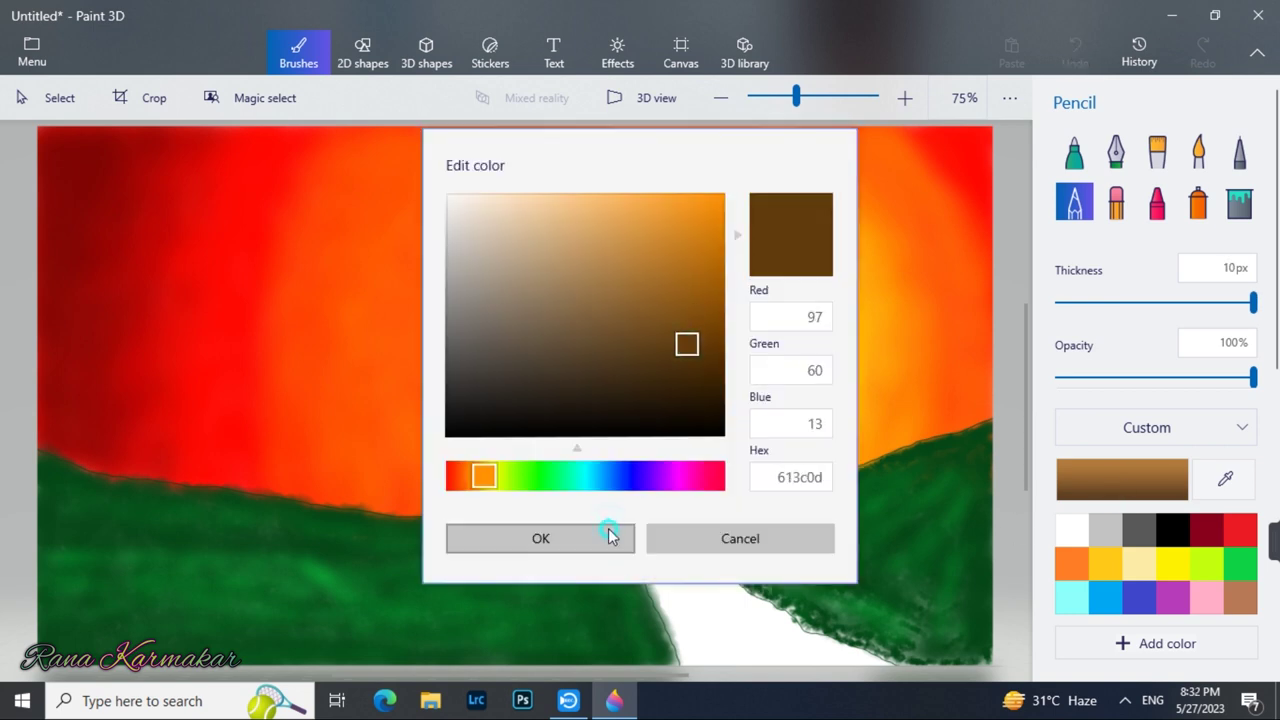
{"action": "left_click", "coordinate": [606, 531]}
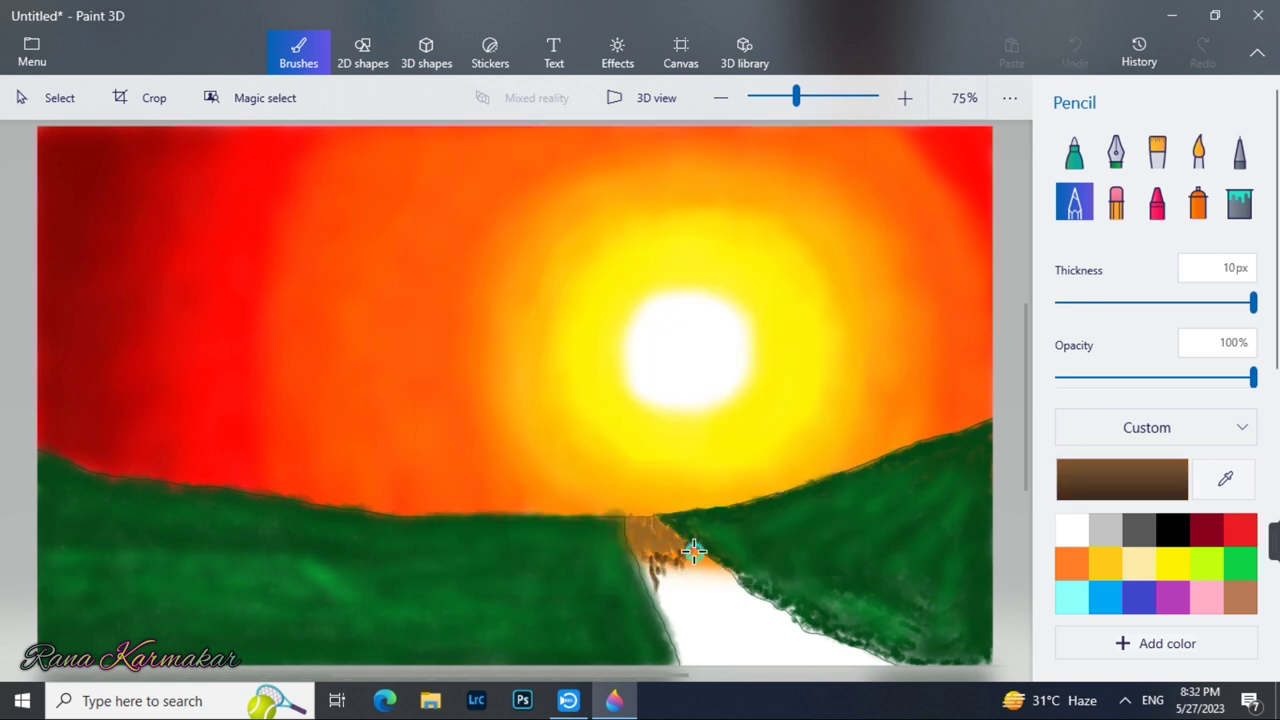
{"action": "mouse_move", "coordinate": [706, 573]}
{"action": "left_mouse_down"}
{"action": "mouse_move", "coordinate": [662, 589]}
{"action": "mouse_move", "coordinate": [648, 549]}
{"action": "mouse_move", "coordinate": [721, 576]}
{"action": "left_mouse_up"}
- Blend brown strokes further down the path with the Marker, reducing it to 16 px thickness and 27% opacity
{"action": "left_click", "coordinate": [1074, 152]}
{"action": "mouse_move", "coordinate": [1253, 302]}
{"action": "left_mouse_down"}
{"action": "mouse_move", "coordinate": [1088, 314]}
{"action": "mouse_move", "coordinate": [1099, 302]}
{"action": "left_mouse_up"}
{"action": "left_click_drag", "start_coordinate": [690, 605], "coordinate": [680, 573]}
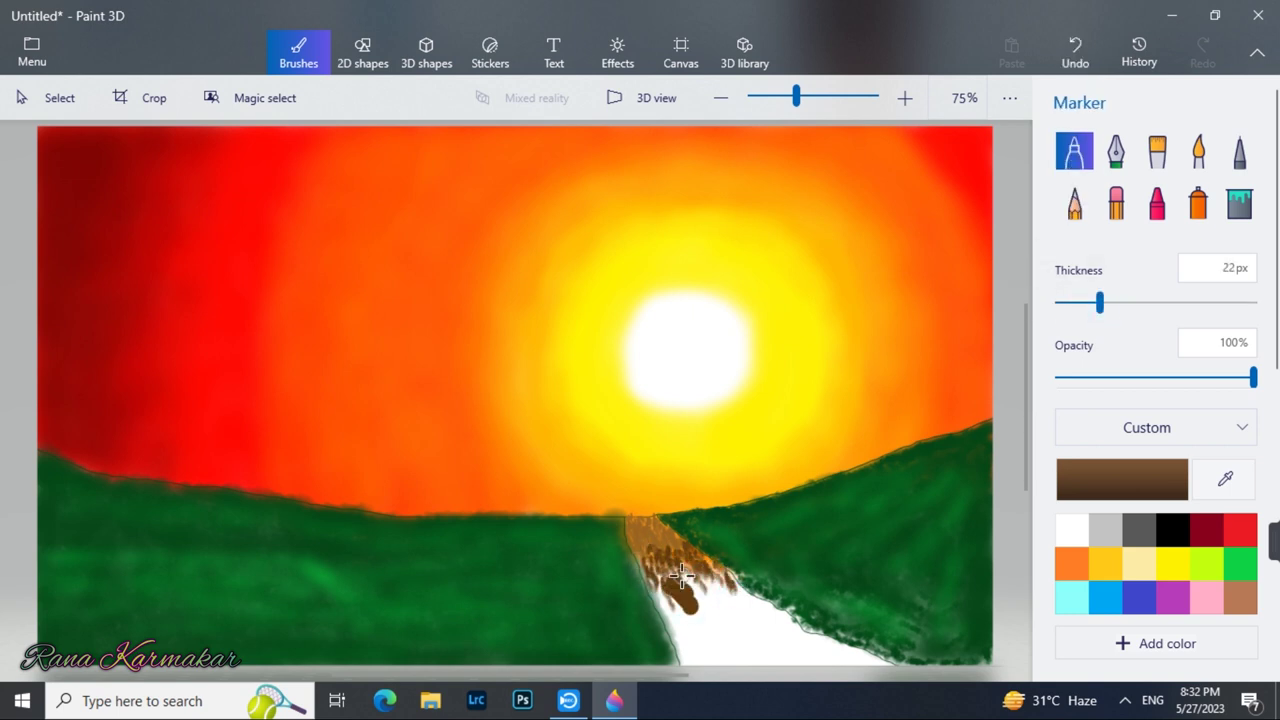
{"action": "left_click_drag", "start_coordinate": [1255, 378], "coordinate": [1110, 378]}
{"action": "left_click_drag", "start_coordinate": [1099, 302], "coordinate": [1088, 302]}
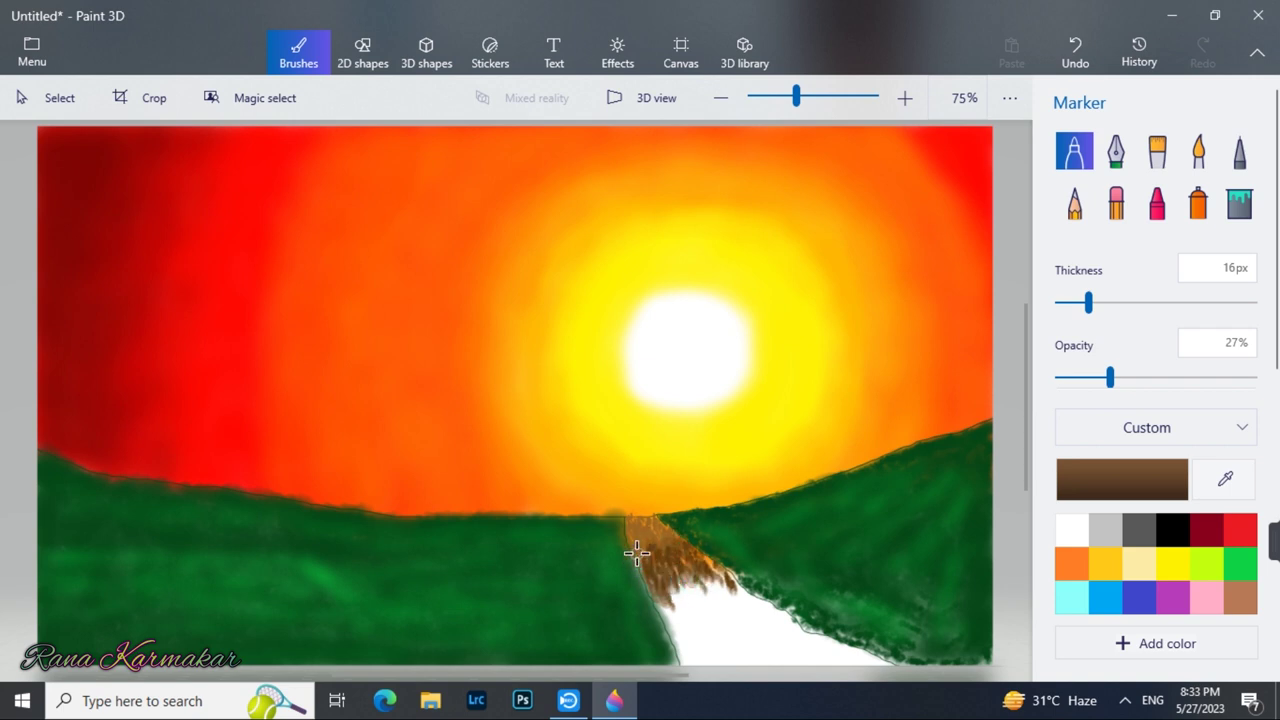
{"action": "left_click_drag", "start_coordinate": [665, 595], "coordinate": [699, 571]}
{"action": "left_click_drag", "start_coordinate": [680, 618], "coordinate": [740, 601]}
- Fill the rest of the path with a darker brown 16 px Marker, raising the opacity to 100%
{"action": "left_click", "coordinate": [1122, 480]}
{"action": "left_click_drag", "start_coordinate": [689, 347], "coordinate": [612, 382]}
{"action": "left_click", "coordinate": [540, 537]}
{"action": "left_click_drag", "start_coordinate": [742, 604], "coordinate": [771, 621]}
{"action": "left_click_drag", "start_coordinate": [1110, 378], "coordinate": [1218, 378]}
{"action": "mouse_move", "coordinate": [667, 606]}
{"action": "left_mouse_down"}
{"action": "mouse_move", "coordinate": [717, 652]}
{"action": "mouse_move", "coordinate": [806, 660]}
{"action": "left_mouse_up"}
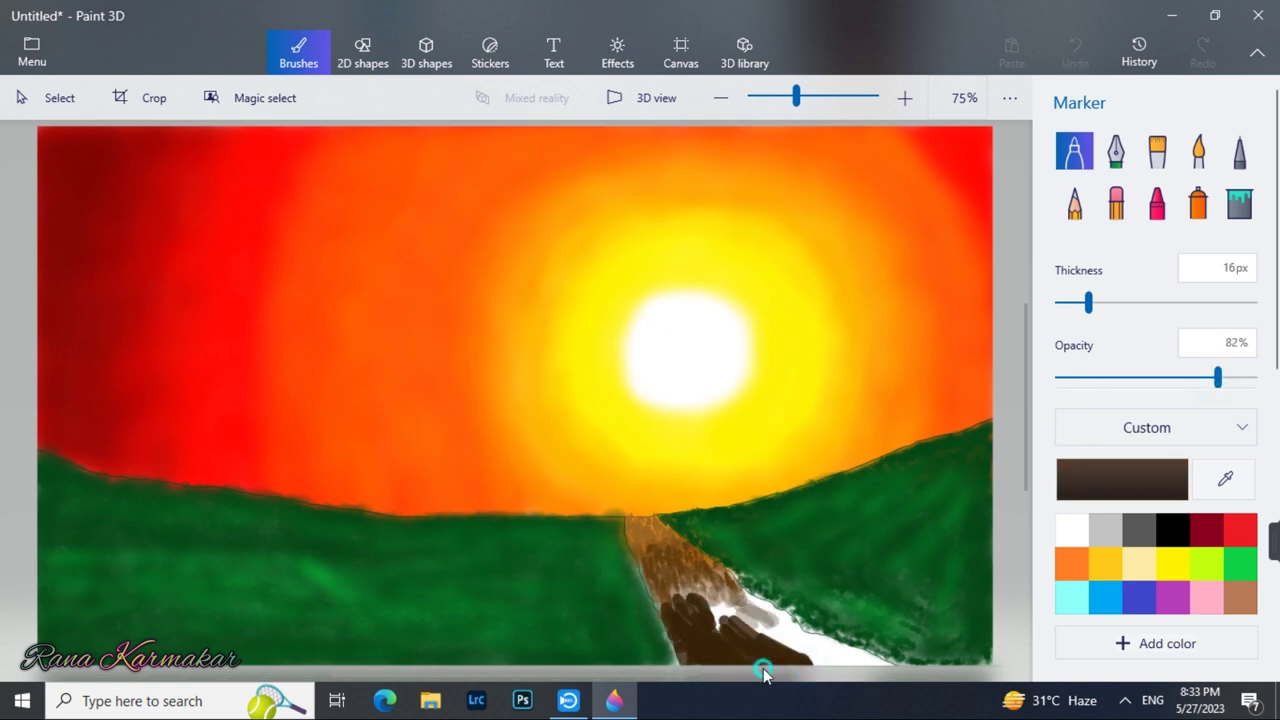
{"action": "left_click_drag", "start_coordinate": [1217, 378], "coordinate": [1253, 378]}
{"action": "left_click_drag", "start_coordinate": [715, 610], "coordinate": [884, 668]}
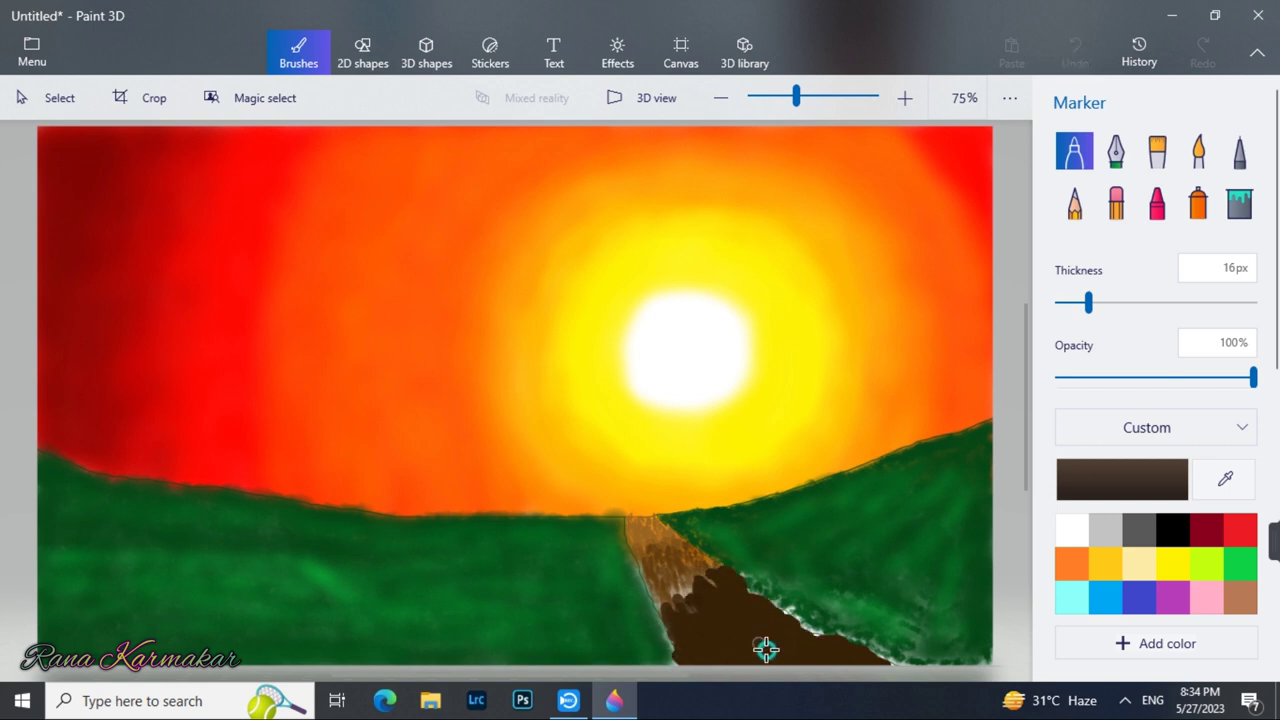
- Shade the dark part of the path with near-black Watercolor, reducing the thickness to 26 px
{"action": "left_click", "coordinate": [1122, 479]}
{"action": "left_click", "coordinate": [690, 413]}
{"action": "left_click", "coordinate": [619, 538]}
{"action": "mouse_move", "coordinate": [706, 638]}
{"action": "left_mouse_down"}
{"action": "mouse_move", "coordinate": [766, 650]}
{"action": "mouse_move", "coordinate": [723, 629]}
{"action": "mouse_move", "coordinate": [775, 655]}
{"action": "left_mouse_up"}
{"action": "left_click", "coordinate": [1072, 218]}
{"action": "left_click", "coordinate": [1198, 152]}
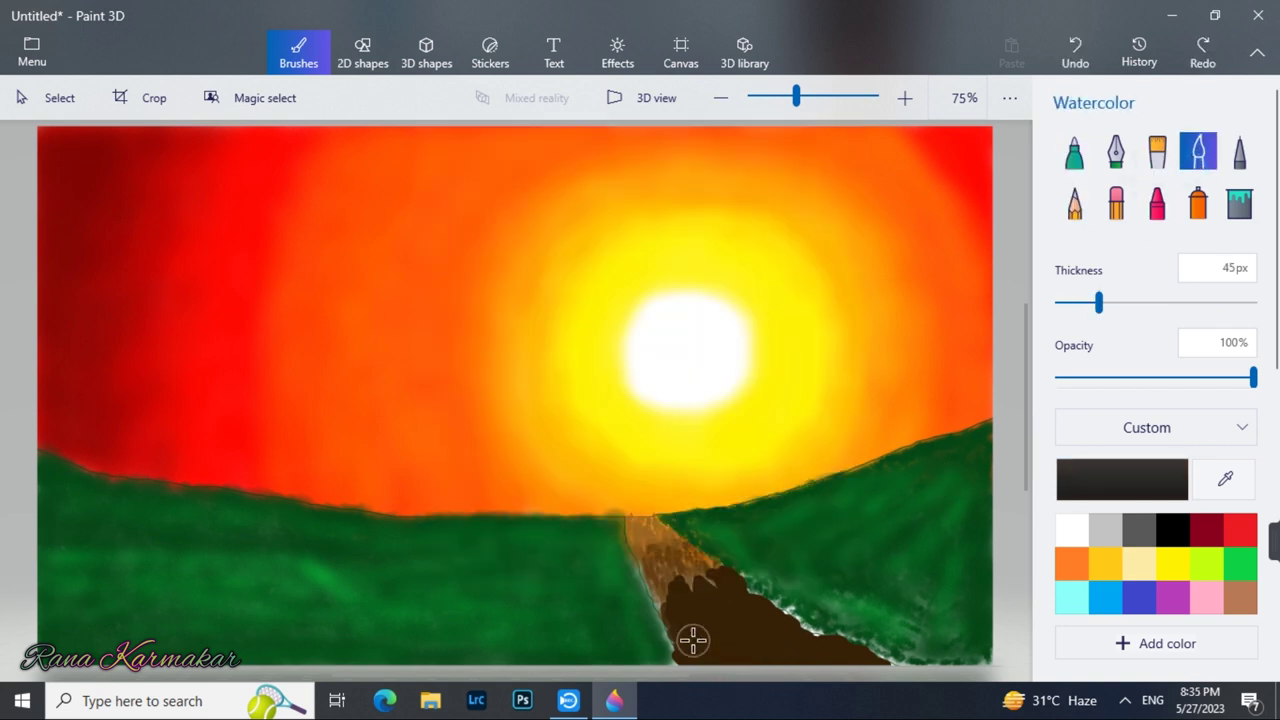
{"action": "left_click_drag", "start_coordinate": [694, 640], "coordinate": [800, 660]}
{"action": "left_click_drag", "start_coordinate": [1100, 302], "coordinate": [1080, 302]}
{"action": "mouse_move", "coordinate": [714, 655]}
{"action": "left_mouse_down"}
{"action": "mouse_move", "coordinate": [688, 584]}
{"action": "mouse_move", "coordinate": [890, 660]}
{"action": "left_mouse_up"}
{"action": "left_click_drag", "start_coordinate": [652, 572], "coordinate": [660, 577]}
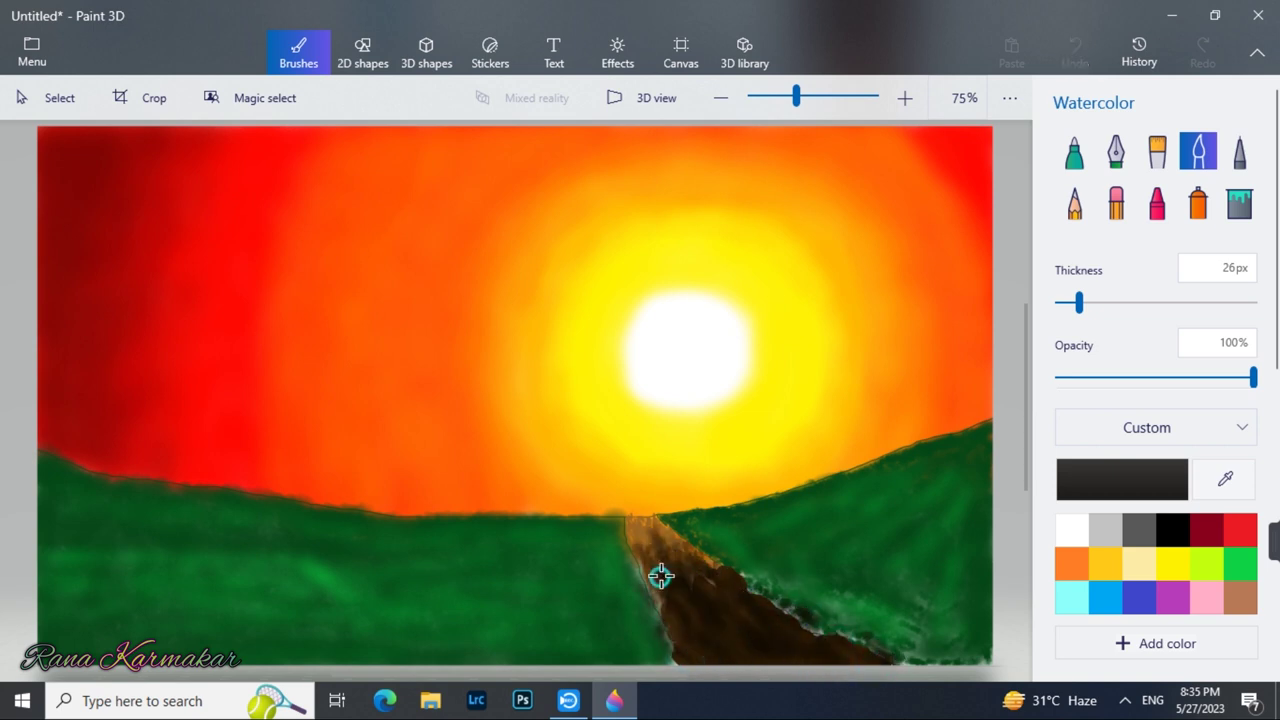
- Sample a brown from the path and blend it over the dark area with 54% opacity Watercolor
{"action": "left_click", "coordinate": [726, 677]}
{"action": "left_click_drag", "start_coordinate": [726, 677], "coordinate": [485, 677]}
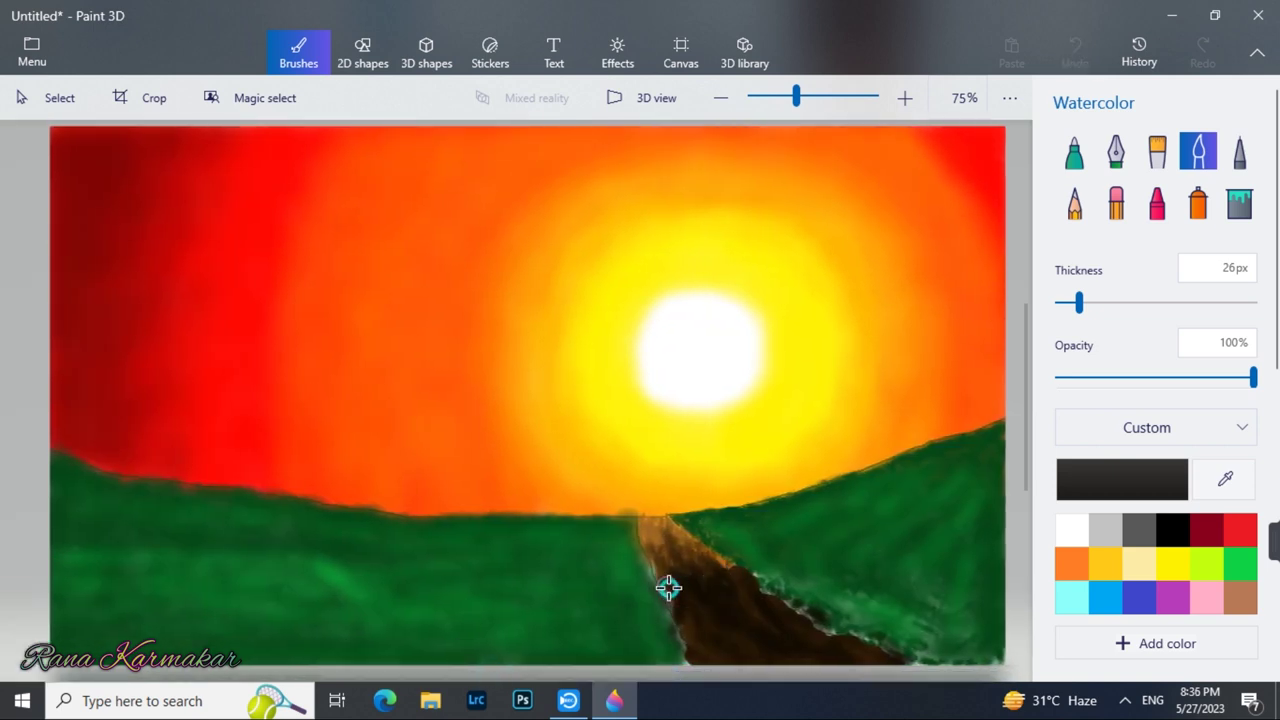
{"action": "left_click", "coordinate": [1225, 478]}
{"action": "left_click", "coordinate": [700, 583]}
{"action": "left_click", "coordinate": [1162, 377]}
{"action": "mouse_move", "coordinate": [700, 600]}
{"action": "left_mouse_down"}
{"action": "mouse_move", "coordinate": [671, 543]}
{"action": "mouse_move", "coordinate": [700, 563]}
{"action": "mouse_move", "coordinate": [680, 550]}
{"action": "mouse_move", "coordinate": [726, 655]}
{"action": "mouse_move", "coordinate": [789, 649]}
{"action": "mouse_move", "coordinate": [651, 537]}
{"action": "mouse_move", "coordinate": [820, 634]}
{"action": "mouse_move", "coordinate": [803, 651]}
{"action": "mouse_move", "coordinate": [709, 617]}
{"action": "mouse_move", "coordinate": [653, 545]}
{"action": "mouse_move", "coordinate": [686, 591]}
{"action": "mouse_move", "coordinate": [771, 651]}
{"action": "mouse_move", "coordinate": [716, 577]}
{"action": "left_mouse_up"}
- Outline both edges of the path with a near-black Marker, reducing the thickness to 2 px
{"action": "left_click", "coordinate": [1074, 152]}
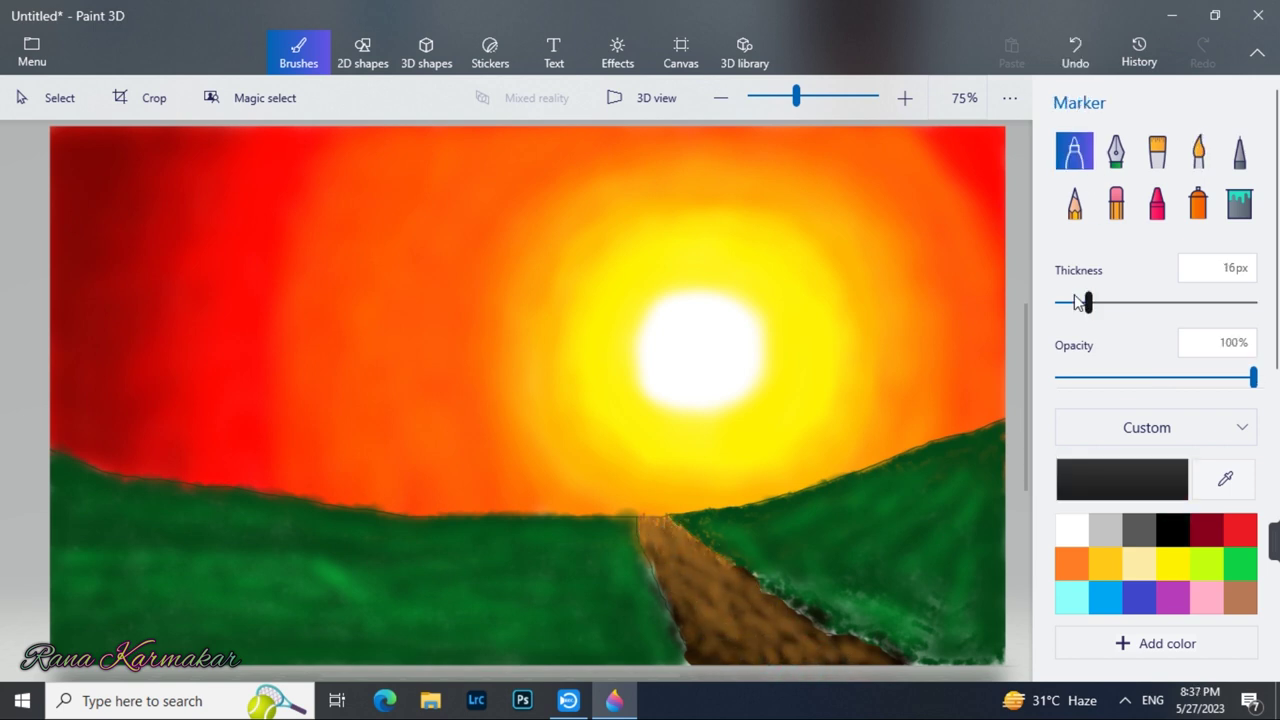
{"action": "left_click_drag", "start_coordinate": [795, 607], "coordinate": [892, 659]}
{"action": "mouse_move", "coordinate": [440, 677]}
{"action": "left_mouse_down"}
{"action": "mouse_move", "coordinate": [454, 677]}
{"action": "mouse_move", "coordinate": [443, 677]}
{"action": "left_mouse_up"}
{"action": "left_click_drag", "start_coordinate": [642, 560], "coordinate": [669, 629]}
{"action": "left_click_drag", "start_coordinate": [1065, 303], "coordinate": [1060, 303]}
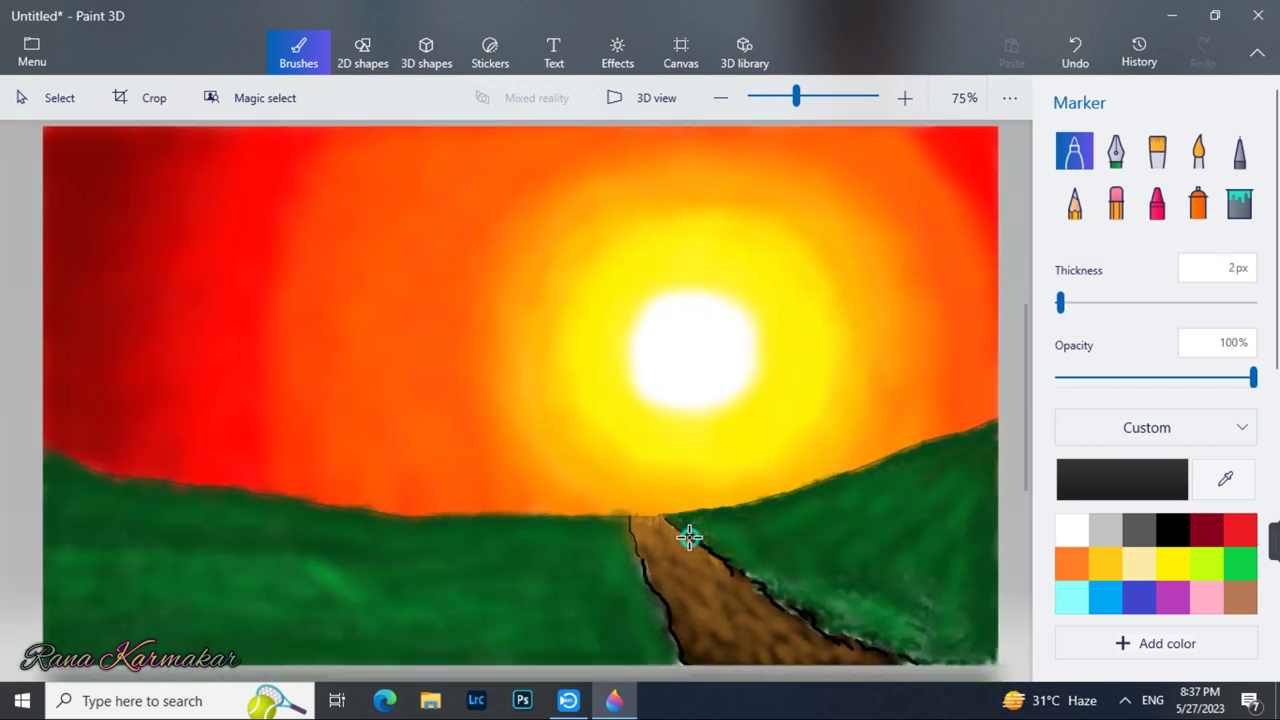
- Spray lime highlights over both hills with a 125 px Spray can at 7% opacity
{"action": "left_click", "coordinate": [1207, 564]}
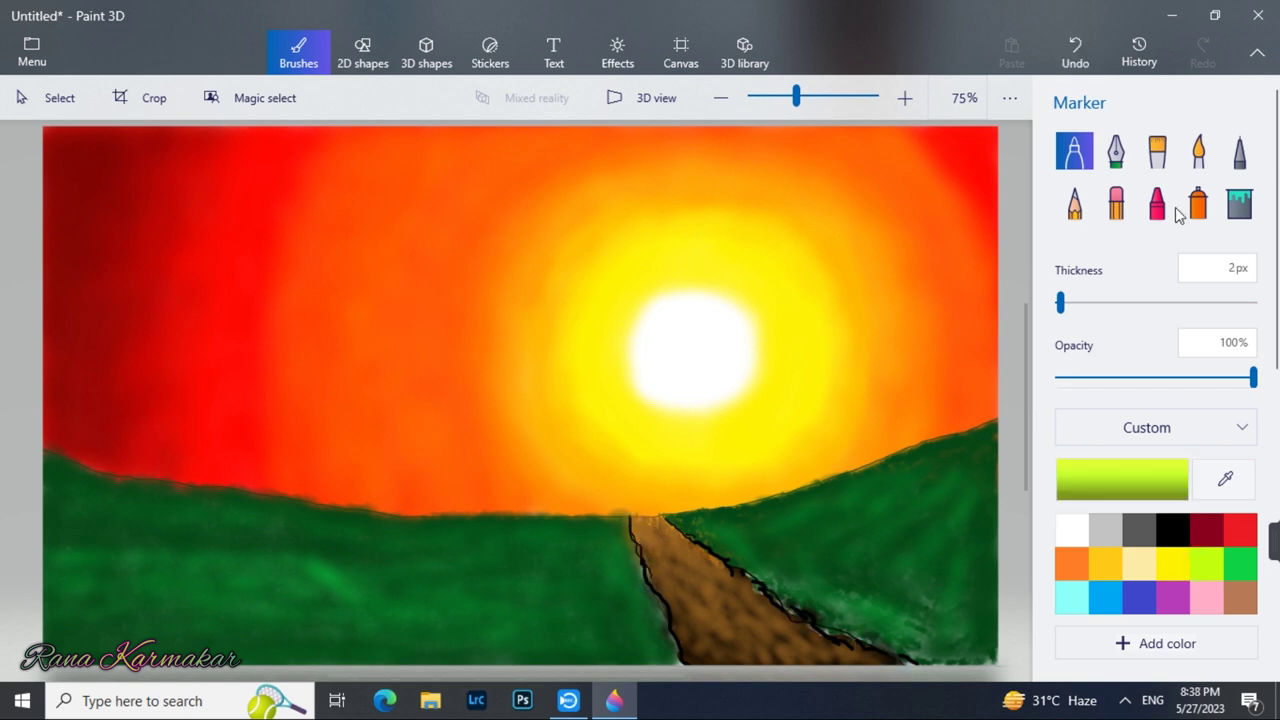
{"action": "left_click", "coordinate": [1198, 203]}
{"action": "left_click_drag", "start_coordinate": [1079, 303], "coordinate": [1130, 303]}
{"action": "mouse_move", "coordinate": [214, 567]}
{"action": "left_mouse_down"}
{"action": "mouse_move", "coordinate": [143, 592]}
{"action": "mouse_move", "coordinate": [292, 592]}
{"action": "left_mouse_up"}
{"action": "mouse_move", "coordinate": [498, 575]}
{"action": "left_mouse_down"}
{"action": "mouse_move", "coordinate": [586, 551]}
{"action": "mouse_move", "coordinate": [560, 610]}
{"action": "left_mouse_up"}
{"action": "mouse_move", "coordinate": [780, 540]}
{"action": "left_mouse_down"}
{"action": "mouse_move", "coordinate": [827, 541]}
{"action": "mouse_move", "coordinate": [838, 574]}
{"action": "left_mouse_up"}
{"action": "mouse_move", "coordinate": [554, 563]}
{"action": "left_mouse_down"}
{"action": "mouse_move", "coordinate": [523, 629]}
{"action": "mouse_move", "coordinate": [543, 614]}
{"action": "left_mouse_up"}
{"action": "mouse_move", "coordinate": [326, 579]}
{"action": "left_mouse_down"}
{"action": "mouse_move", "coordinate": [400, 598]}
{"action": "mouse_move", "coordinate": [424, 656]}
{"action": "left_mouse_up"}
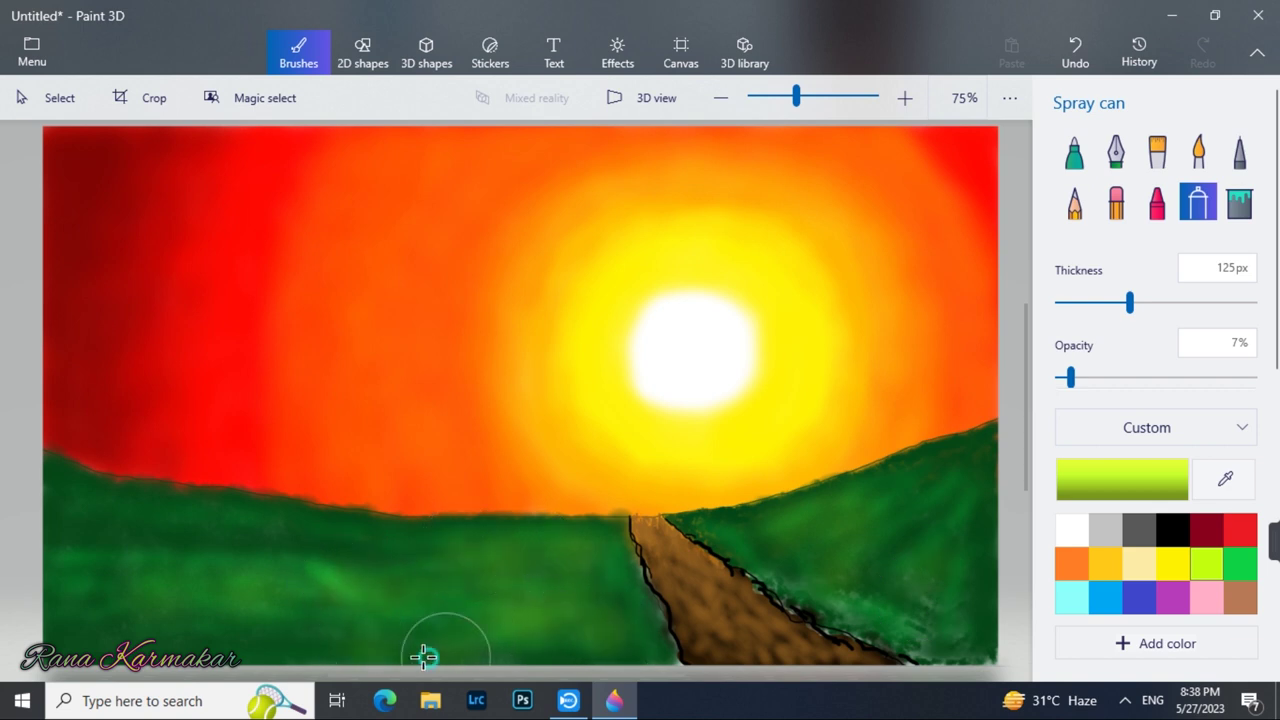
- Draw the outline of a gabled house on the far left of the left hill with a dark 2 px Marker
{"action": "left_click", "coordinate": [1074, 151]}
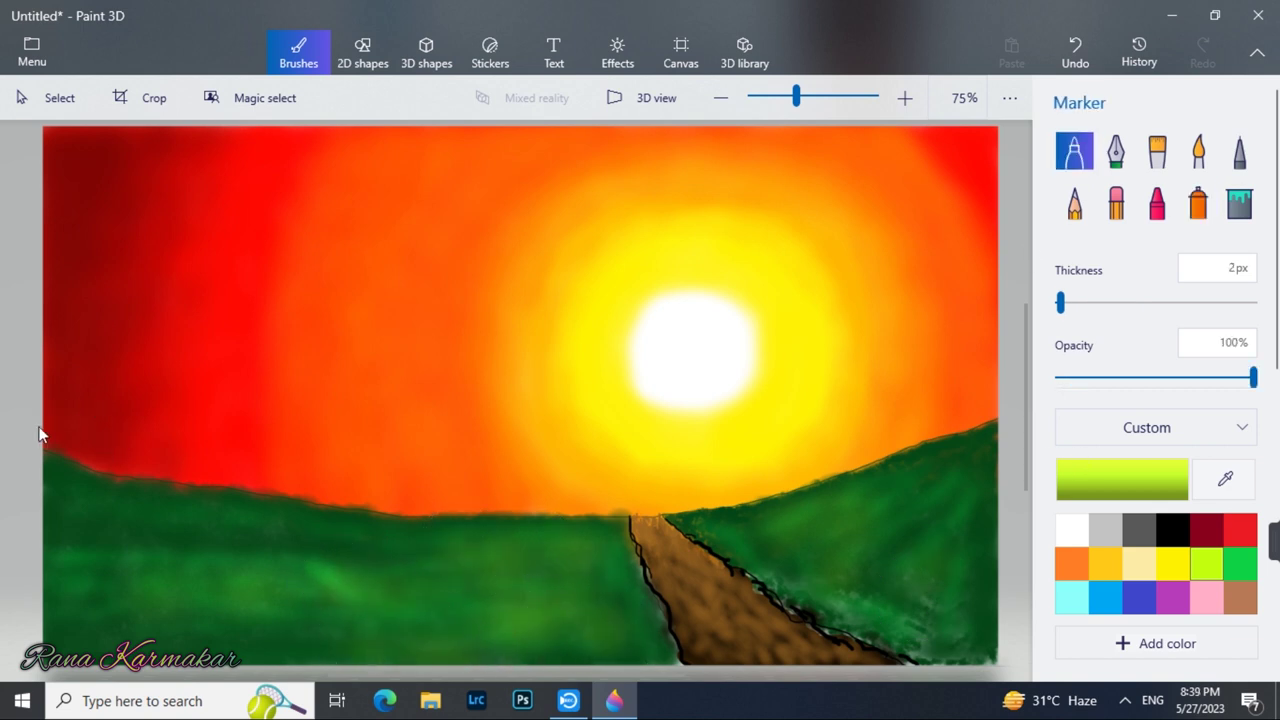
{"action": "left_click", "coordinate": [1127, 535]}
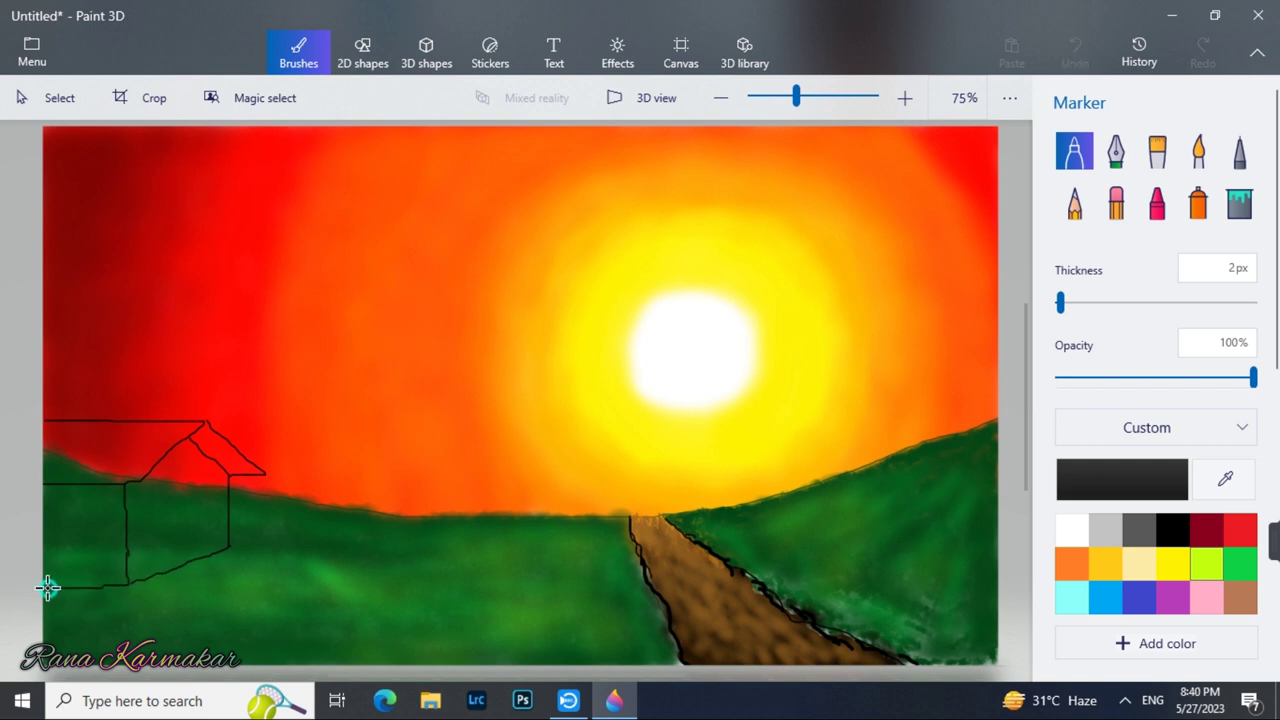
- Paint a first layer of brown sampled from the path on the house's gabled front wall with Watercolor
{"action": "left_click", "coordinate": [1225, 478]}
{"action": "left_click", "coordinate": [714, 543]}
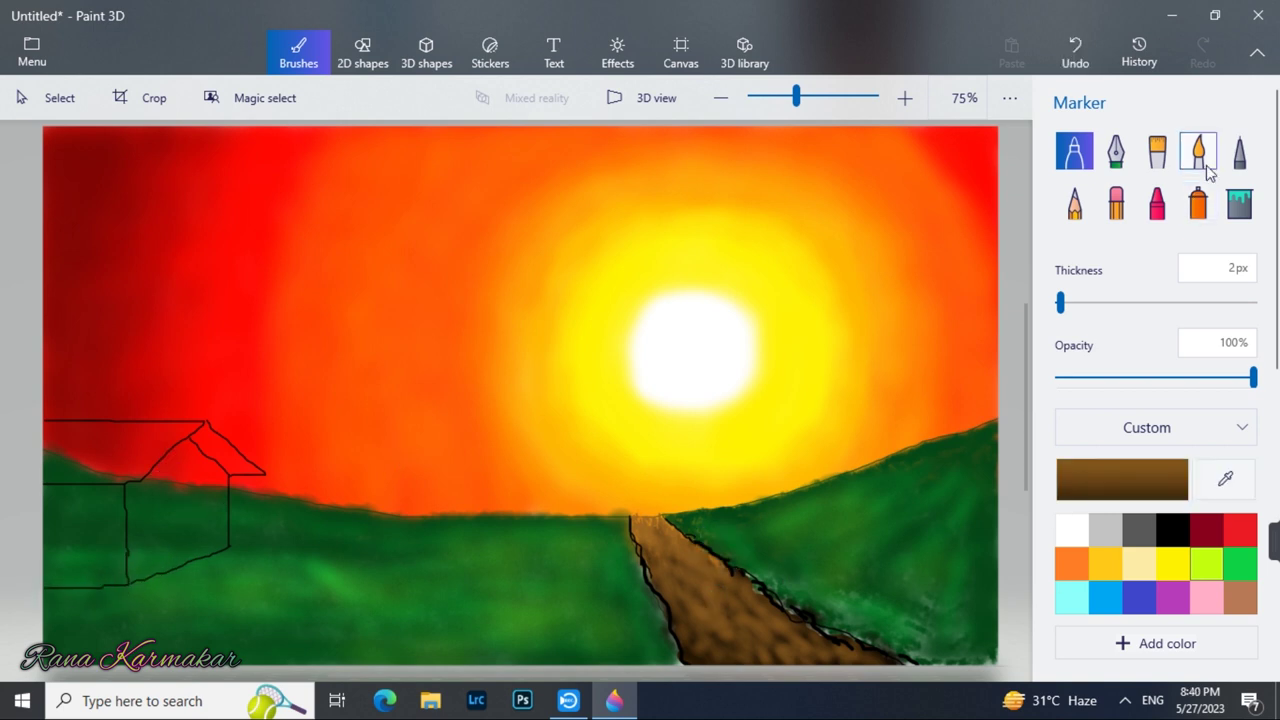
{"action": "left_click", "coordinate": [1198, 152]}
{"action": "left_click_drag", "start_coordinate": [166, 457], "coordinate": [148, 510]}
{"action": "mouse_move", "coordinate": [203, 482]}
{"action": "left_mouse_down"}
{"action": "mouse_move", "coordinate": [210, 523]}
{"action": "mouse_move", "coordinate": [184, 546]}
{"action": "mouse_move", "coordinate": [213, 543]}
{"action": "mouse_move", "coordinate": [150, 570]}
{"action": "left_mouse_up"}
- Paint the house's side wall with dark brown #331e03 and near-black Watercolor at 73% opacity
{"action": "left_click", "coordinate": [1165, 490]}
{"action": "left_click", "coordinate": [706, 386]}
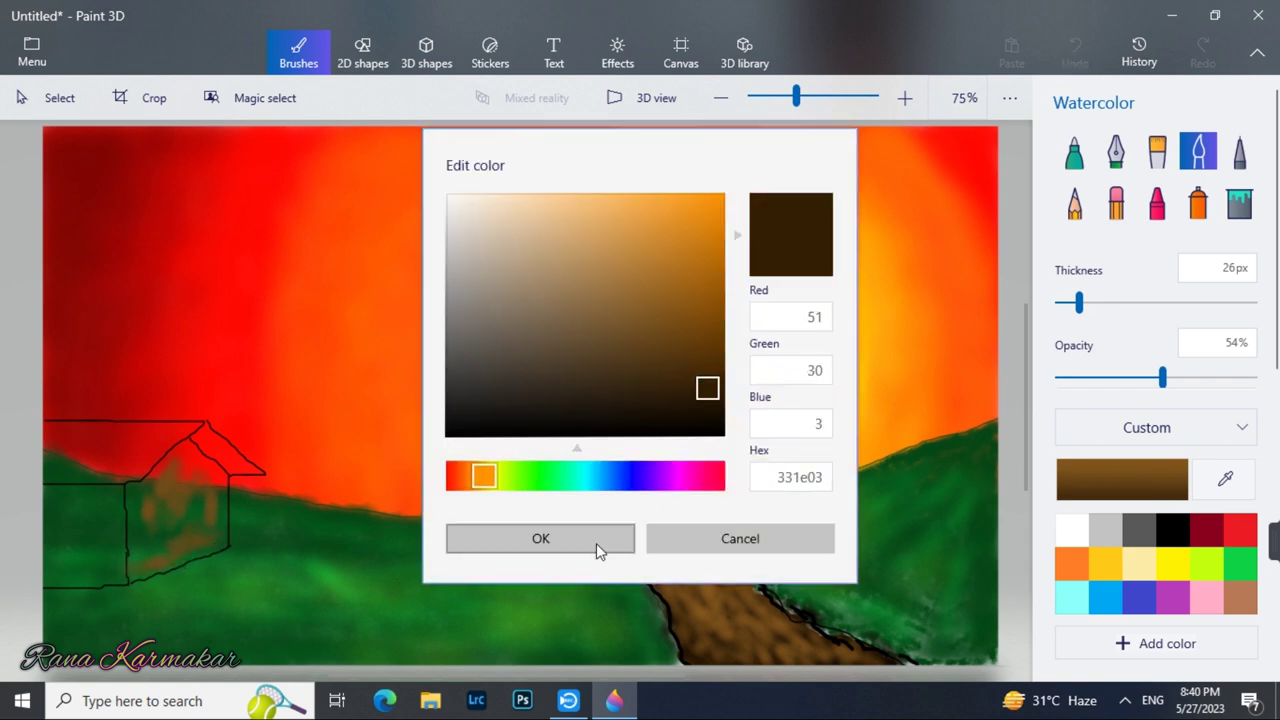
{"action": "left_click", "coordinate": [597, 547]}
{"action": "left_click_drag", "start_coordinate": [1162, 377], "coordinate": [1200, 377]}
{"action": "mouse_move", "coordinate": [50, 497]}
{"action": "left_mouse_down"}
{"action": "mouse_move", "coordinate": [51, 550]}
{"action": "mouse_move", "coordinate": [75, 577]}
{"action": "mouse_move", "coordinate": [114, 582]}
{"action": "mouse_move", "coordinate": [122, 498]}
{"action": "mouse_move", "coordinate": [50, 491]}
{"action": "mouse_move", "coordinate": [74, 508]}
{"action": "mouse_move", "coordinate": [104, 492]}
{"action": "mouse_move", "coordinate": [53, 511]}
{"action": "mouse_move", "coordinate": [56, 538]}
{"action": "mouse_move", "coordinate": [84, 553]}
{"action": "mouse_move", "coordinate": [75, 564]}
{"action": "mouse_move", "coordinate": [107, 561]}
{"action": "left_mouse_up"}
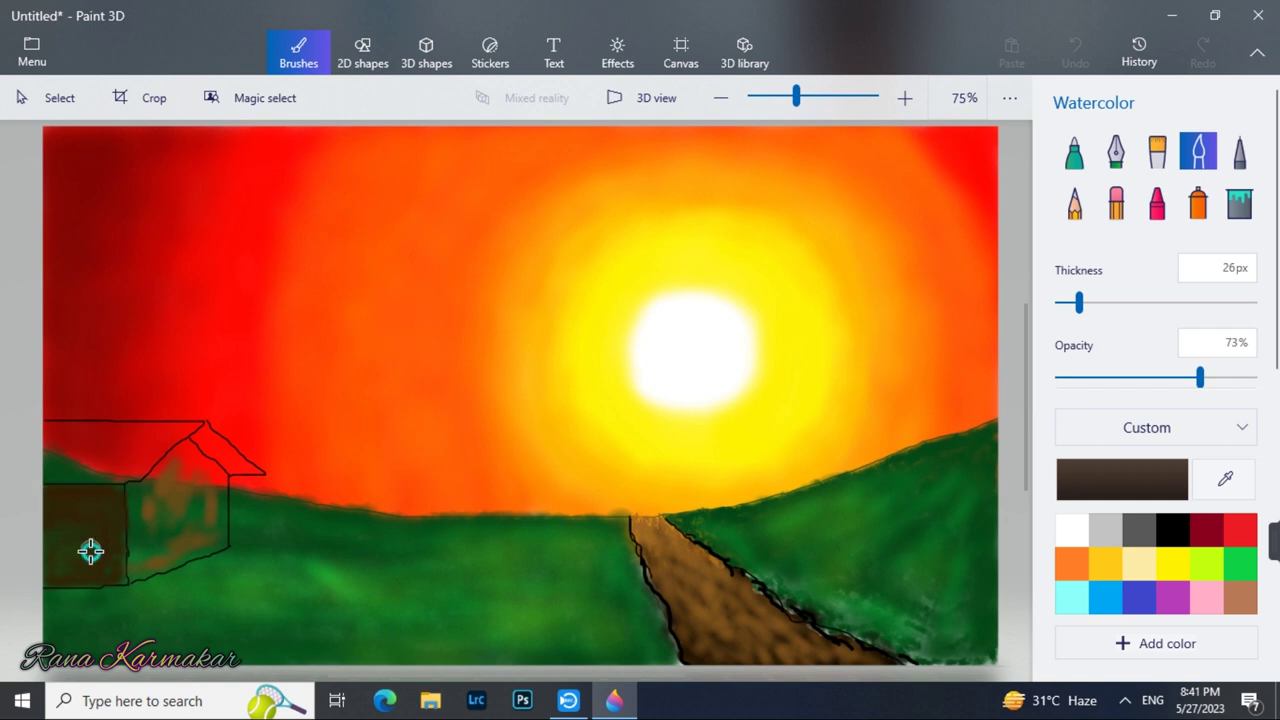
{"action": "mouse_move", "coordinate": [80, 495]}
{"action": "left_mouse_down"}
{"action": "mouse_move", "coordinate": [40, 491]}
{"action": "mouse_move", "coordinate": [46, 566]}
{"action": "mouse_move", "coordinate": [117, 509]}
{"action": "mouse_move", "coordinate": [63, 498]}
{"action": "mouse_move", "coordinate": [111, 534]}
{"action": "mouse_move", "coordinate": [114, 580]}
{"action": "mouse_move", "coordinate": [124, 545]}
{"action": "left_mouse_up"}
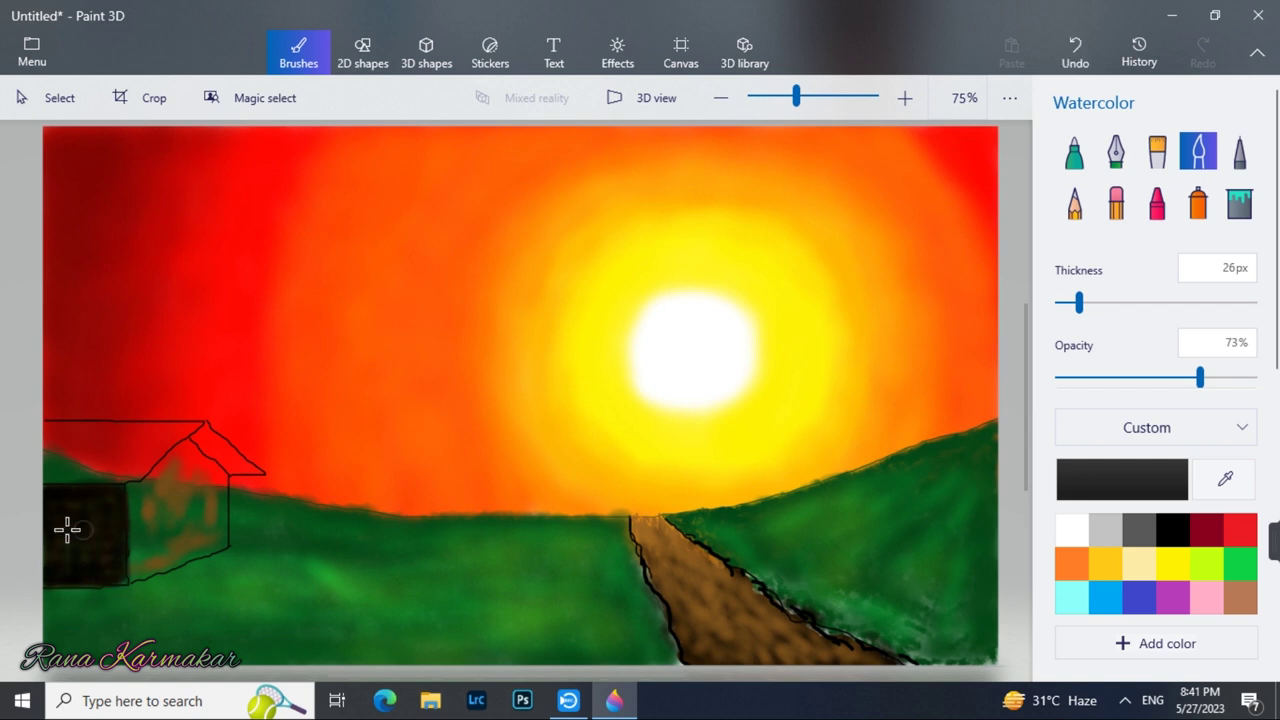
- Cover the gabled front wall with a dark tone sampled from the side wall and shade it with near-black
{"action": "left_click", "coordinate": [1225, 478]}
{"action": "left_click", "coordinate": [80, 543]}
{"action": "mouse_move", "coordinate": [160, 480]}
{"action": "left_mouse_down"}
{"action": "mouse_move", "coordinate": [131, 526]}
{"action": "mouse_move", "coordinate": [169, 572]}
{"action": "mouse_move", "coordinate": [191, 457]}
{"action": "mouse_move", "coordinate": [219, 528]}
{"action": "mouse_move", "coordinate": [197, 473]}
{"action": "mouse_move", "coordinate": [215, 489]}
{"action": "mouse_move", "coordinate": [154, 526]}
{"action": "mouse_move", "coordinate": [148, 559]}
{"action": "mouse_move", "coordinate": [210, 546]}
{"action": "left_mouse_up"}
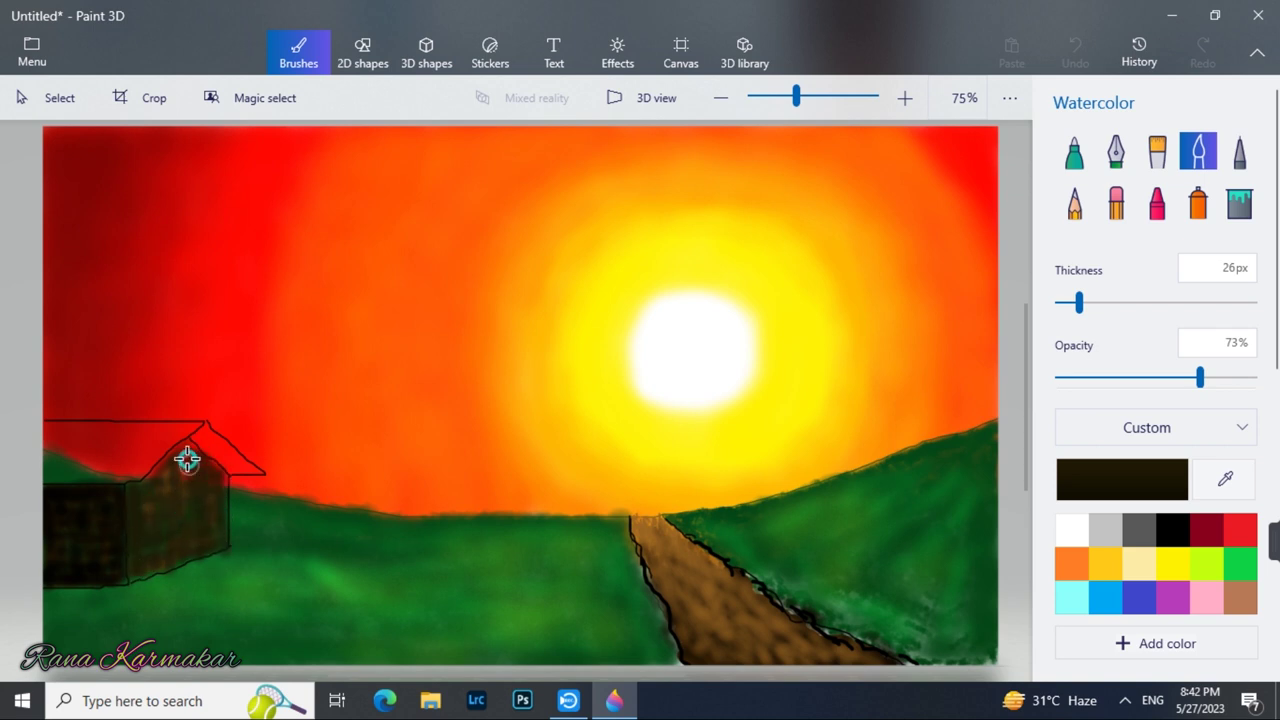
{"action": "mouse_move", "coordinate": [183, 442]}
{"action": "left_mouse_down"}
{"action": "mouse_move", "coordinate": [225, 472]}
{"action": "mouse_move", "coordinate": [190, 456]}
{"action": "mouse_move", "coordinate": [147, 510]}
{"action": "mouse_move", "coordinate": [175, 552]}
{"action": "left_mouse_up"}
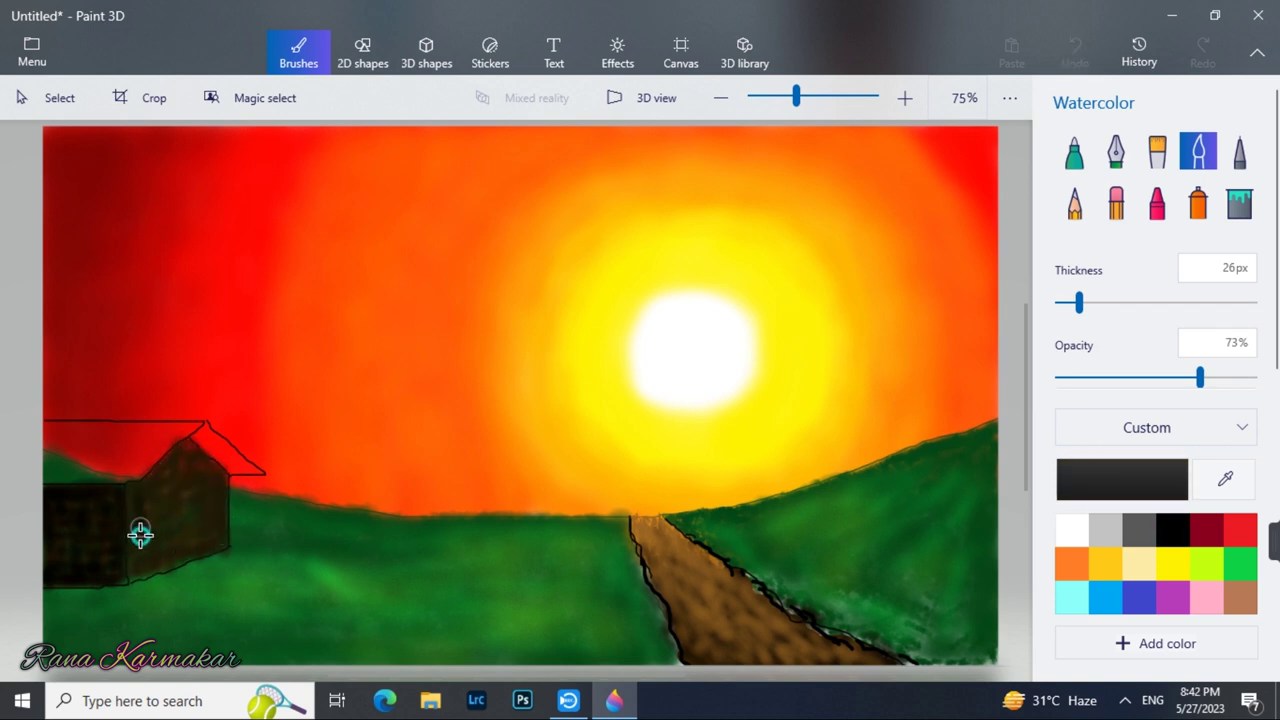
{"action": "mouse_move", "coordinate": [140, 534]}
{"action": "left_mouse_down"}
{"action": "mouse_move", "coordinate": [152, 563]}
{"action": "mouse_move", "coordinate": [184, 504]}
{"action": "left_mouse_up"}
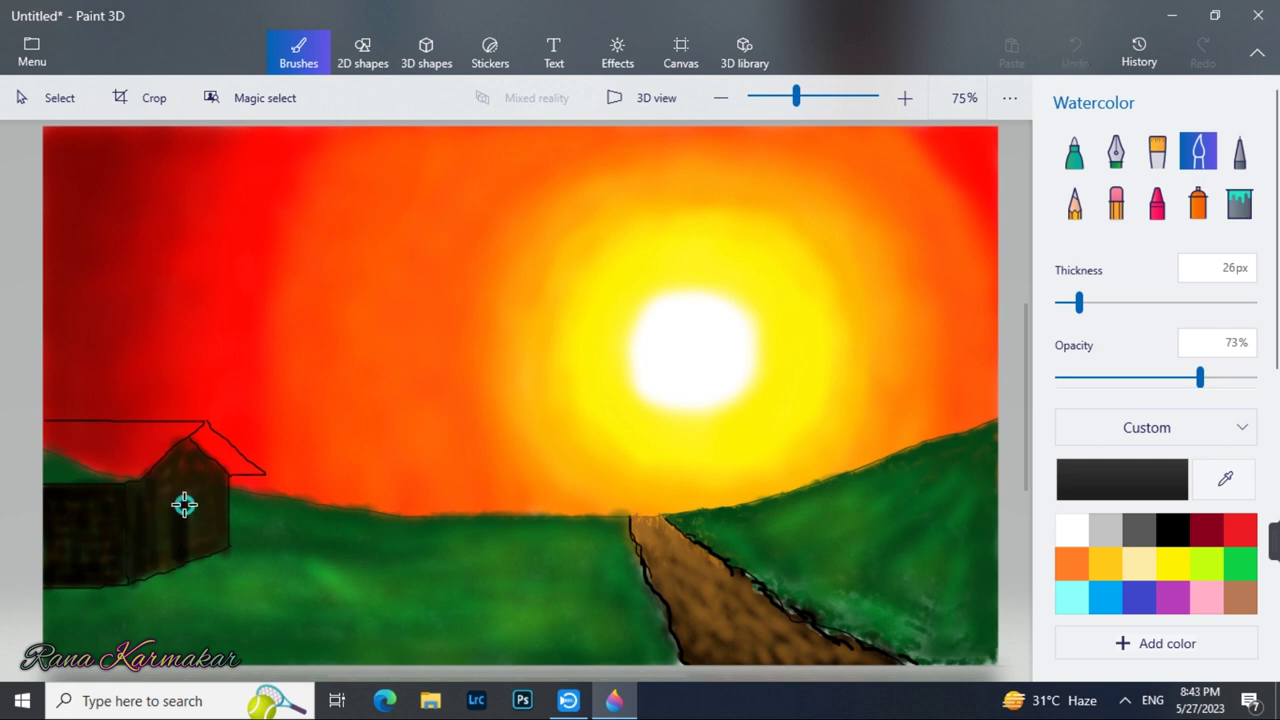
- Paint the house's roof with dark Watercolor, sampling a near-black shade from the roof itself
{"action": "mouse_move", "coordinate": [123, 429]}
{"action": "left_mouse_down"}
{"action": "mouse_move", "coordinate": [56, 440]}
{"action": "mouse_move", "coordinate": [157, 430]}
{"action": "mouse_move", "coordinate": [71, 452]}
{"action": "mouse_move", "coordinate": [139, 455]}
{"action": "mouse_move", "coordinate": [41, 470]}
{"action": "mouse_move", "coordinate": [128, 473]}
{"action": "mouse_move", "coordinate": [30, 452]}
{"action": "mouse_move", "coordinate": [76, 475]}
{"action": "mouse_move", "coordinate": [152, 450]}
{"action": "mouse_move", "coordinate": [143, 470]}
{"action": "mouse_move", "coordinate": [179, 446]}
{"action": "mouse_move", "coordinate": [119, 444]}
{"action": "left_mouse_up"}
{"action": "left_click", "coordinate": [1225, 479]}
{"action": "left_click", "coordinate": [112, 450]}
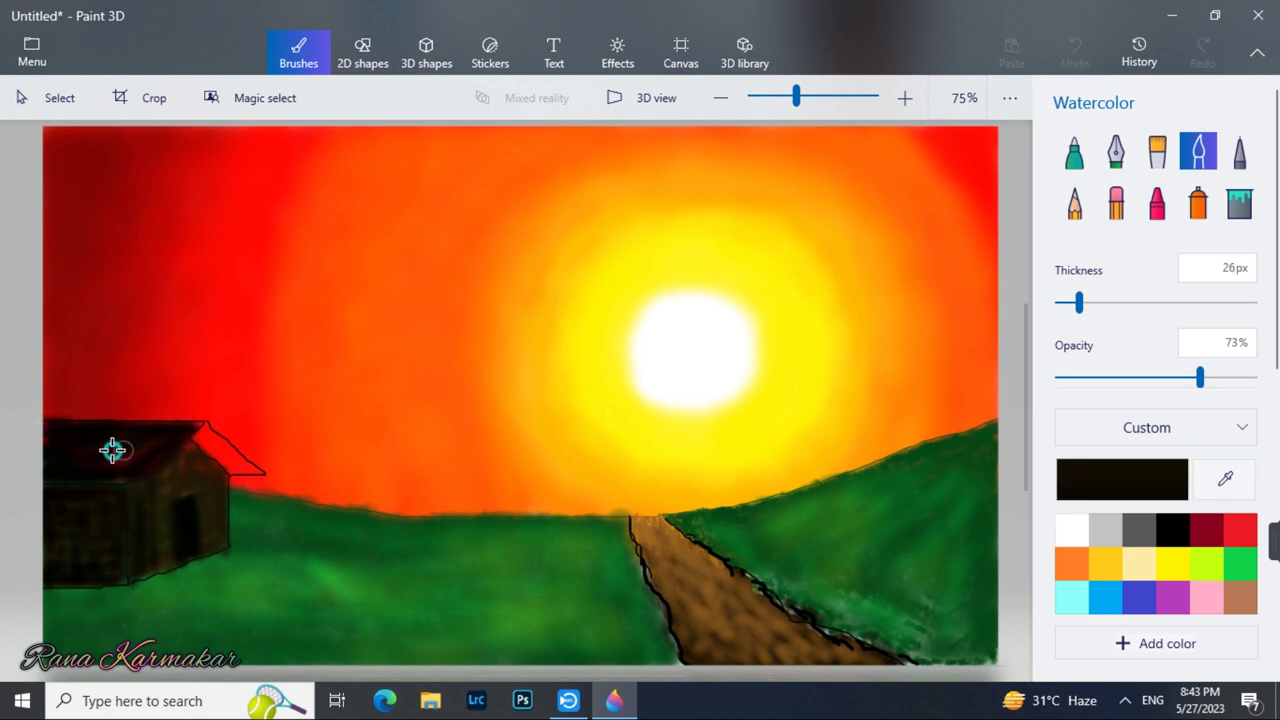
{"action": "mouse_move", "coordinate": [191, 431]}
{"action": "left_mouse_down"}
{"action": "mouse_move", "coordinate": [250, 469]}
{"action": "mouse_move", "coordinate": [166, 460]}
{"action": "left_mouse_up"}
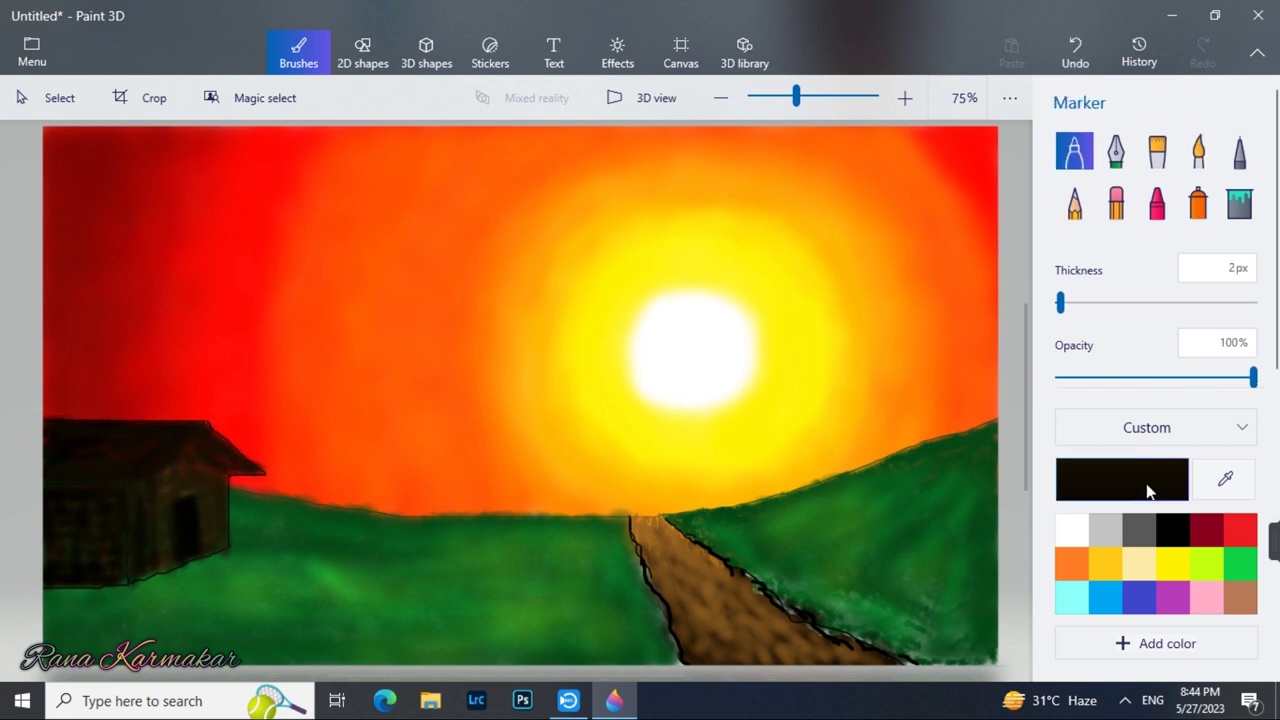
- Redraw the outlines of the house's roof, gable, wall corners and base with a near-black 2 px Marker
{"action": "left_click_drag", "start_coordinate": [206, 422], "coordinate": [167, 452]}
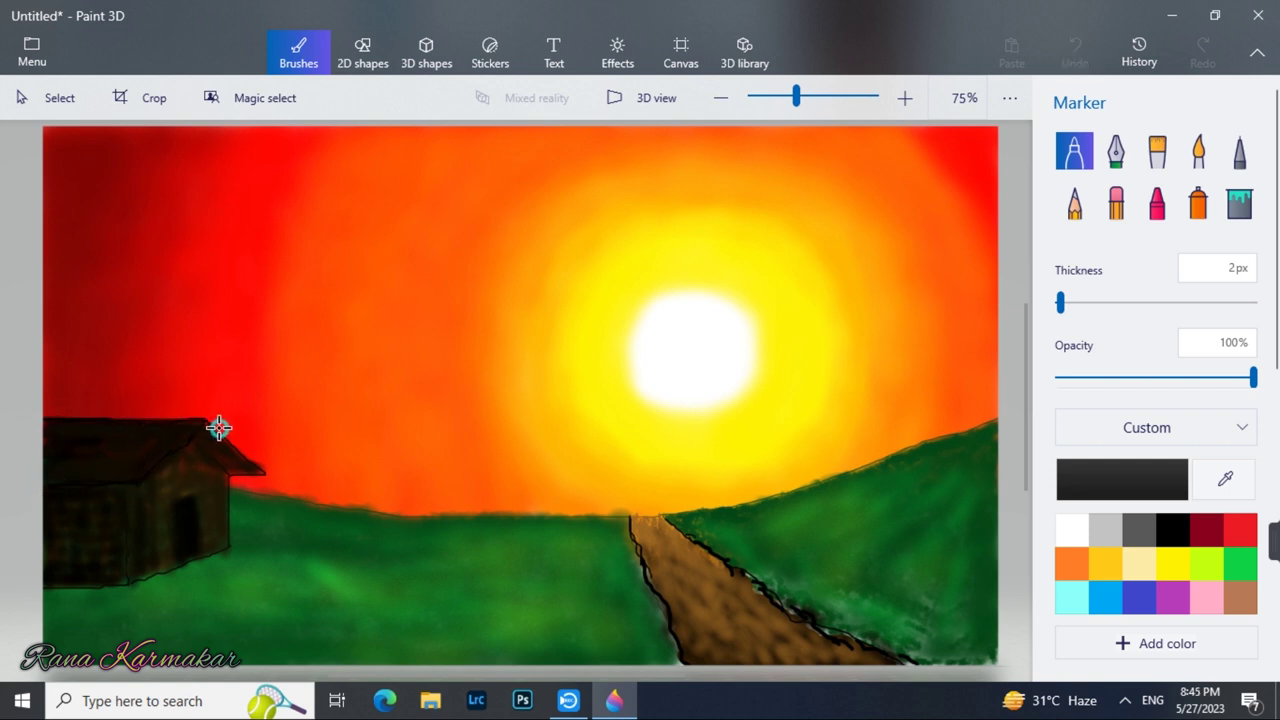
{"action": "left_click_drag", "start_coordinate": [205, 424], "coordinate": [263, 474]}
{"action": "left_click_drag", "start_coordinate": [197, 444], "coordinate": [228, 474]}
{"action": "left_click_drag", "start_coordinate": [127, 484], "coordinate": [127, 582]}
{"action": "left_click_drag", "start_coordinate": [128, 582], "coordinate": [213, 558]}
{"action": "left_click_drag", "start_coordinate": [230, 476], "coordinate": [229, 532]}
{"action": "left_click_drag", "start_coordinate": [109, 584], "coordinate": [88, 588]}
- Draw brick lines across the house's front and side walls with a dark grey 2 px Marker
{"action": "left_click", "coordinate": [1122, 479]}
{"action": "left_click", "coordinate": [491, 545]}
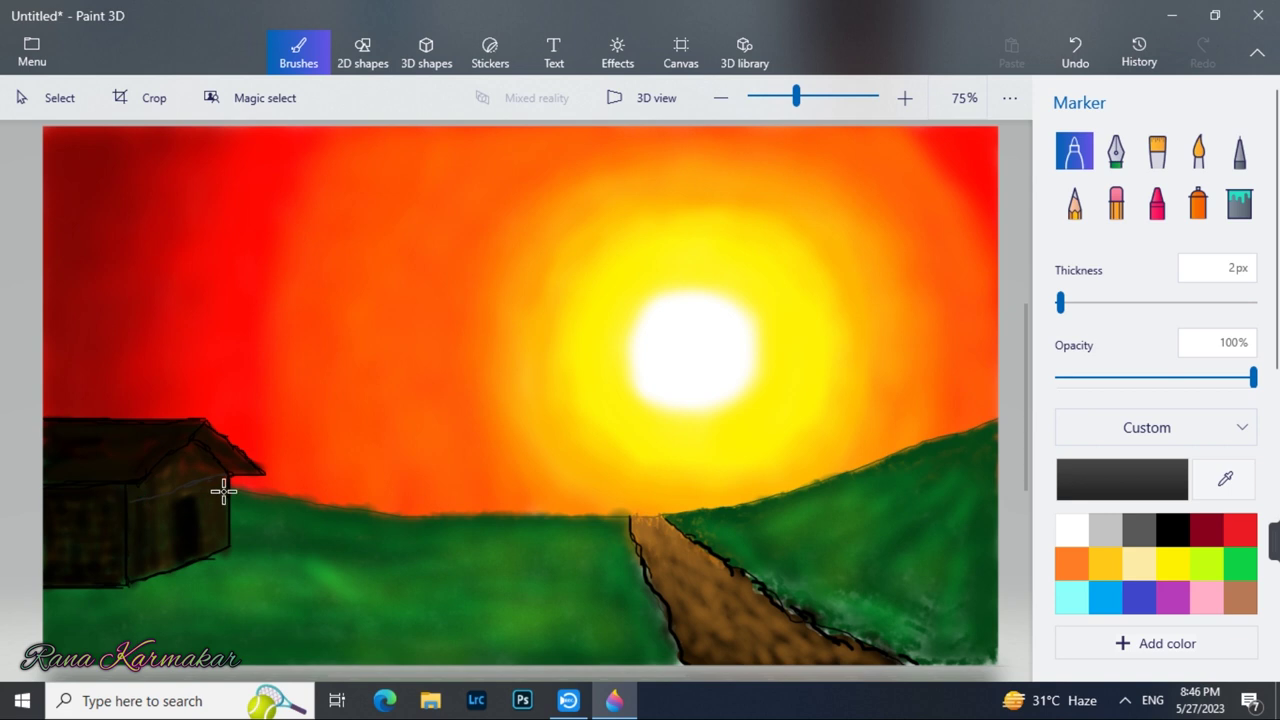
{"action": "left_click_drag", "start_coordinate": [129, 520], "coordinate": [226, 502]}
{"action": "key", "text": "ctrl+z"}
{"action": "left_click_drag", "start_coordinate": [216, 461], "coordinate": [193, 473]}
{"action": "left_click_drag", "start_coordinate": [125, 569], "coordinate": [41, 572]}
{"action": "left_click_drag", "start_coordinate": [127, 516], "coordinate": [54, 513]}
{"action": "left_click_drag", "start_coordinate": [127, 500], "coordinate": [51, 503]}
{"action": "left_click_drag", "start_coordinate": [78, 528], "coordinate": [78, 534]}
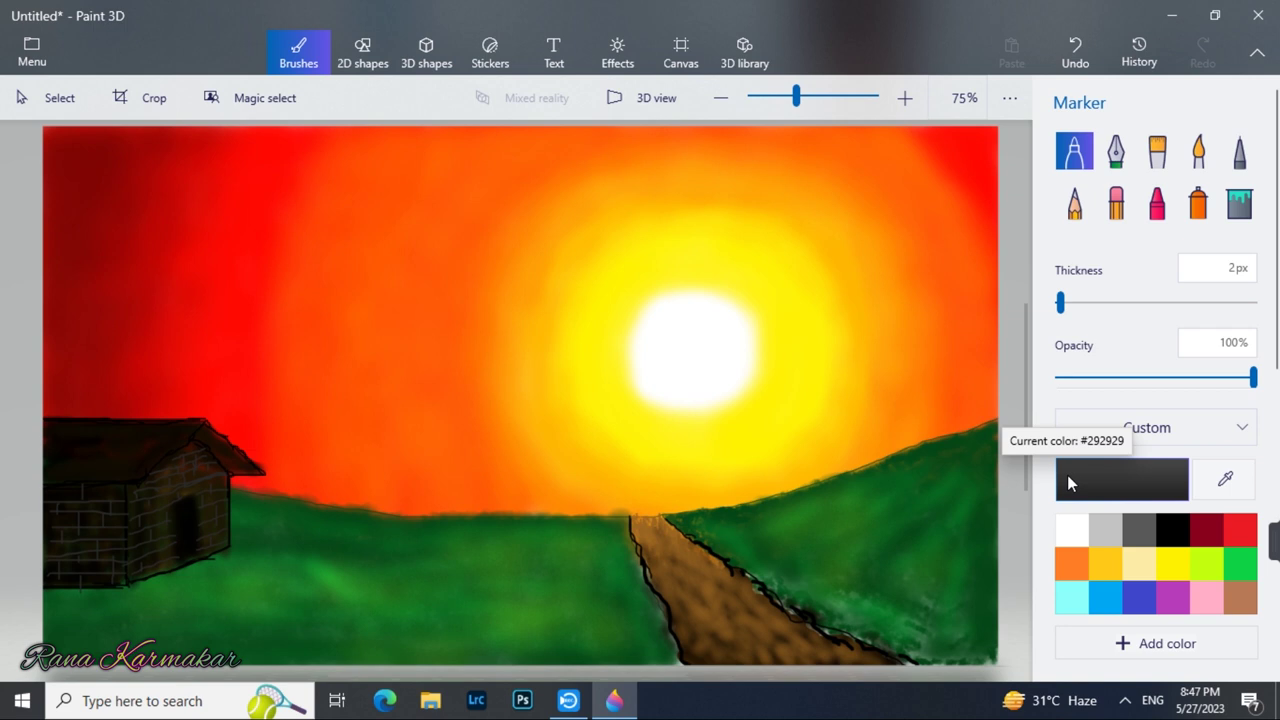
- Shade the lower part of the brown path with the near-black Spray can at 52 px thickness and 29% opacity
{"action": "left_click", "coordinate": [1198, 203]}
{"action": "left_click_drag", "start_coordinate": [1130, 302], "coordinate": [1077, 302]}
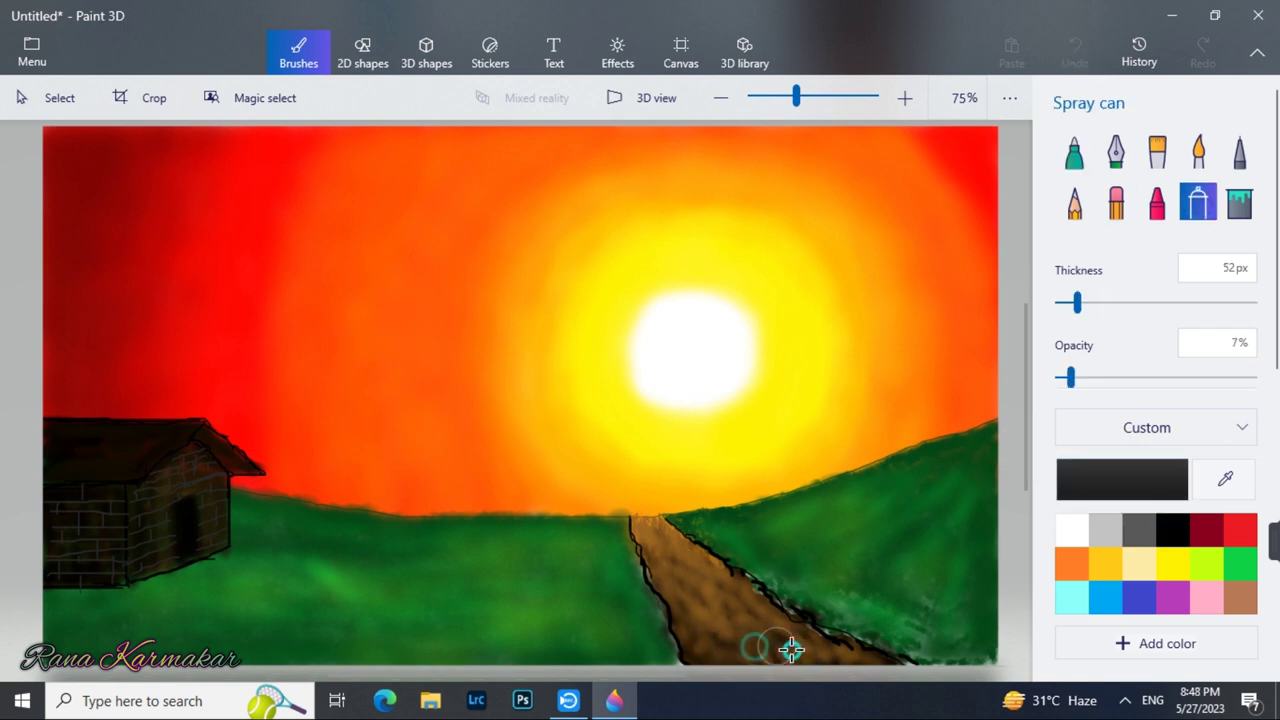
{"action": "left_click_drag", "start_coordinate": [1071, 377], "coordinate": [1113, 377]}
{"action": "mouse_move", "coordinate": [740, 629]}
{"action": "left_mouse_down"}
{"action": "mouse_move", "coordinate": [785, 653]}
{"action": "mouse_move", "coordinate": [714, 641]}
{"action": "mouse_move", "coordinate": [757, 643]}
{"action": "mouse_move", "coordinate": [711, 584]}
{"action": "mouse_move", "coordinate": [780, 647]}
{"action": "mouse_move", "coordinate": [694, 580]}
{"action": "mouse_move", "coordinate": [707, 560]}
{"action": "mouse_move", "coordinate": [826, 643]}
{"action": "left_mouse_up"}
{"action": "left_click_drag", "start_coordinate": [1077, 302], "coordinate": [1071, 302]}
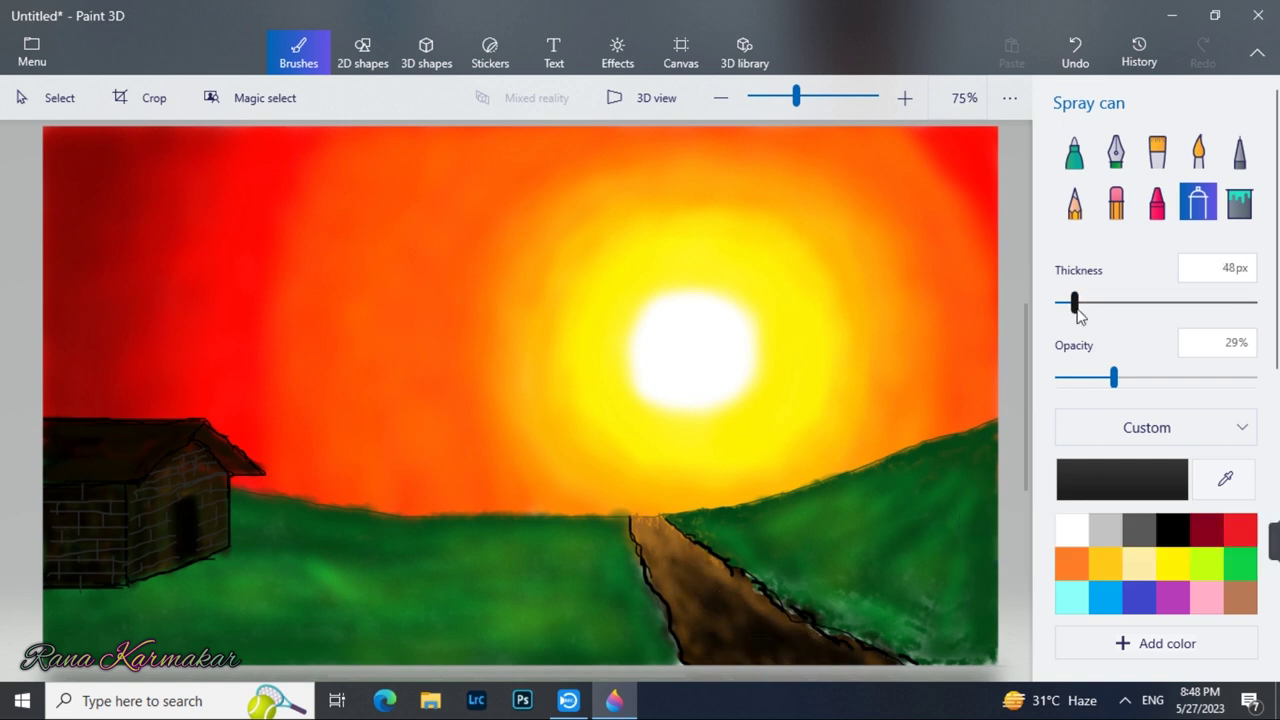
{"action": "left_click_drag", "start_coordinate": [1113, 377], "coordinate": [1160, 377]}
- Draw a thin vertical black tree trunk rising from the right hill into the sky with a 2 px Marker
{"action": "left_click", "coordinate": [1074, 151]}
{"action": "left_click_drag", "start_coordinate": [1080, 302], "coordinate": [1060, 304]}
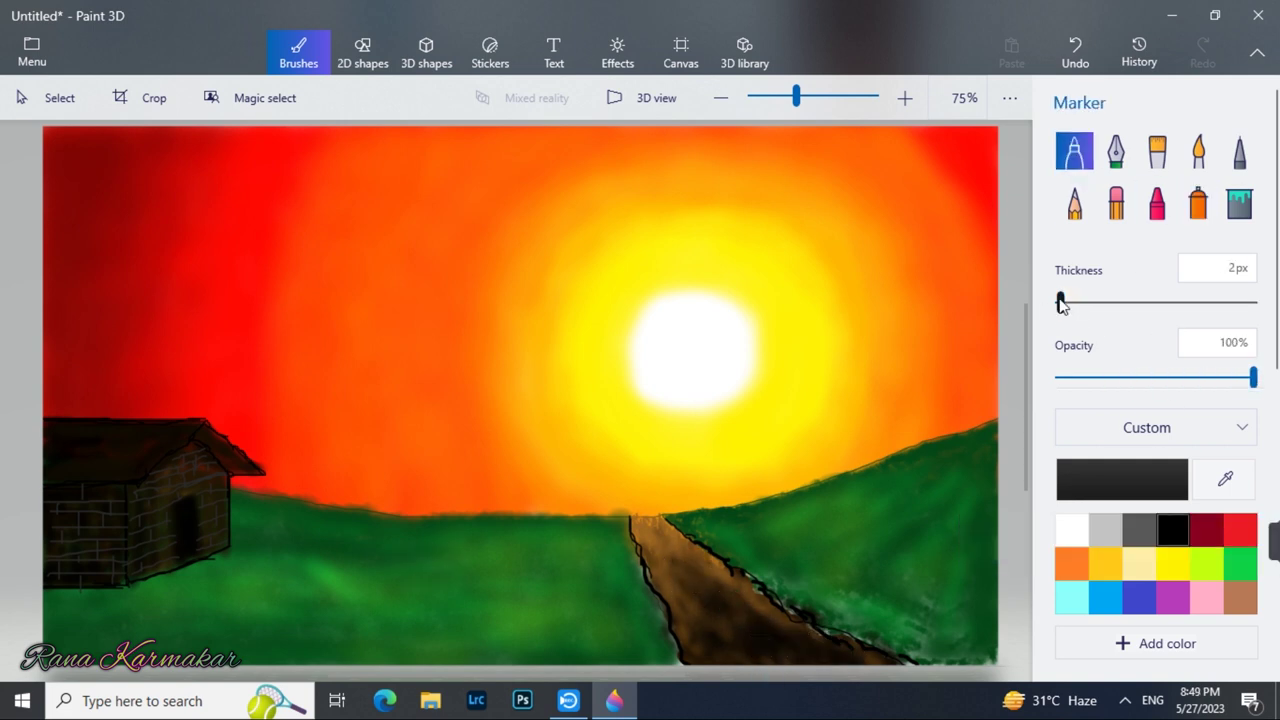
{"action": "mouse_move", "coordinate": [923, 447]}
{"action": "left_mouse_down"}
{"action": "mouse_move", "coordinate": [921, 214]}
{"action": "mouse_move", "coordinate": [943, 224]}
{"action": "left_mouse_up"}
{"action": "key", "text": "ctrl+z"}
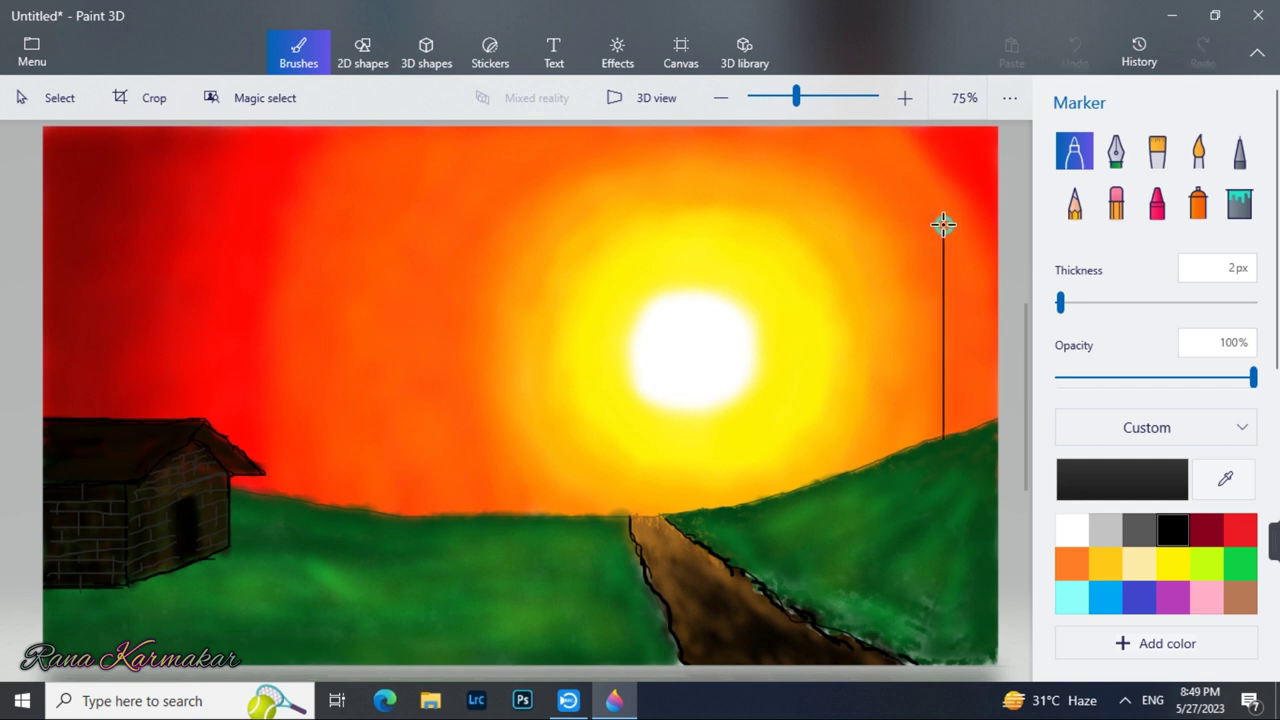
- Cover the trunk on the right hill with dark green Crayon foliage at 15 px, forming a tall pine that widens downward
{"action": "left_click", "coordinate": [1157, 203]}
{"action": "left_click", "coordinate": [1225, 478]}
{"action": "left_click", "coordinate": [1000, 451]}
{"action": "left_click", "coordinate": [1122, 480]}
{"action": "left_click_drag", "start_coordinate": [686, 363], "coordinate": [697, 383]}
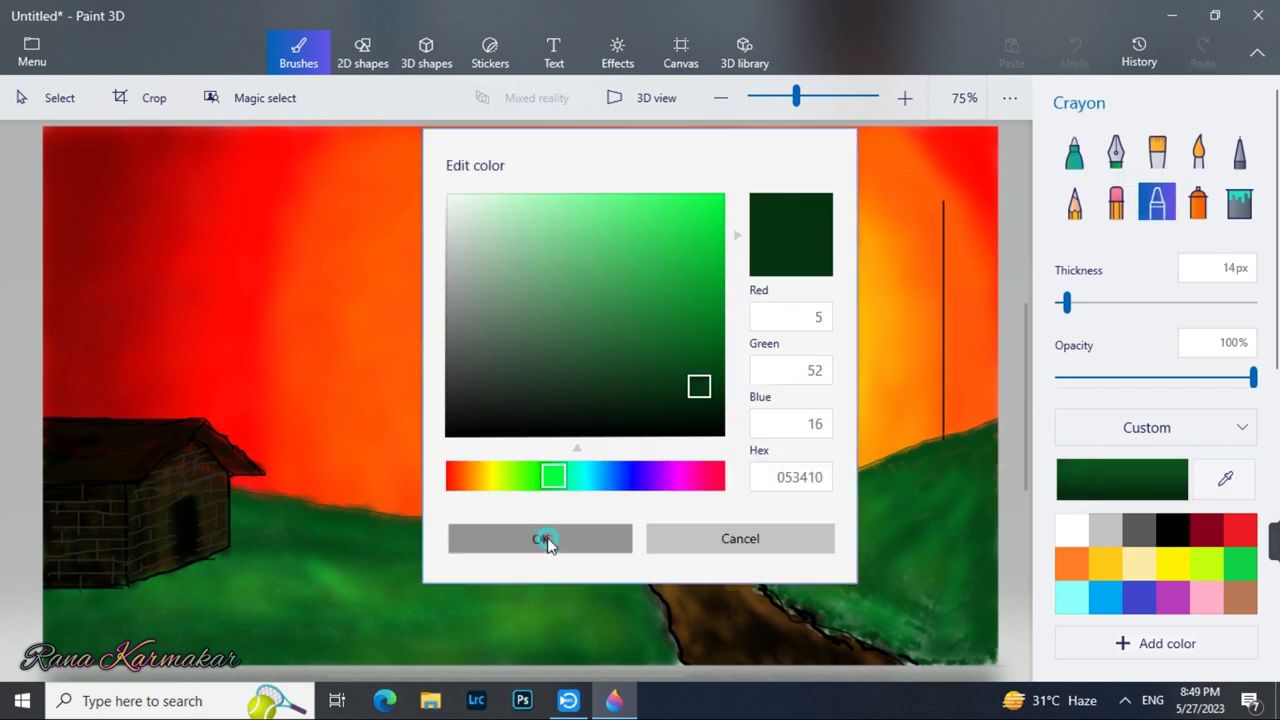
{"action": "left_click", "coordinate": [509, 534]}
{"action": "left_click", "coordinate": [945, 205]}
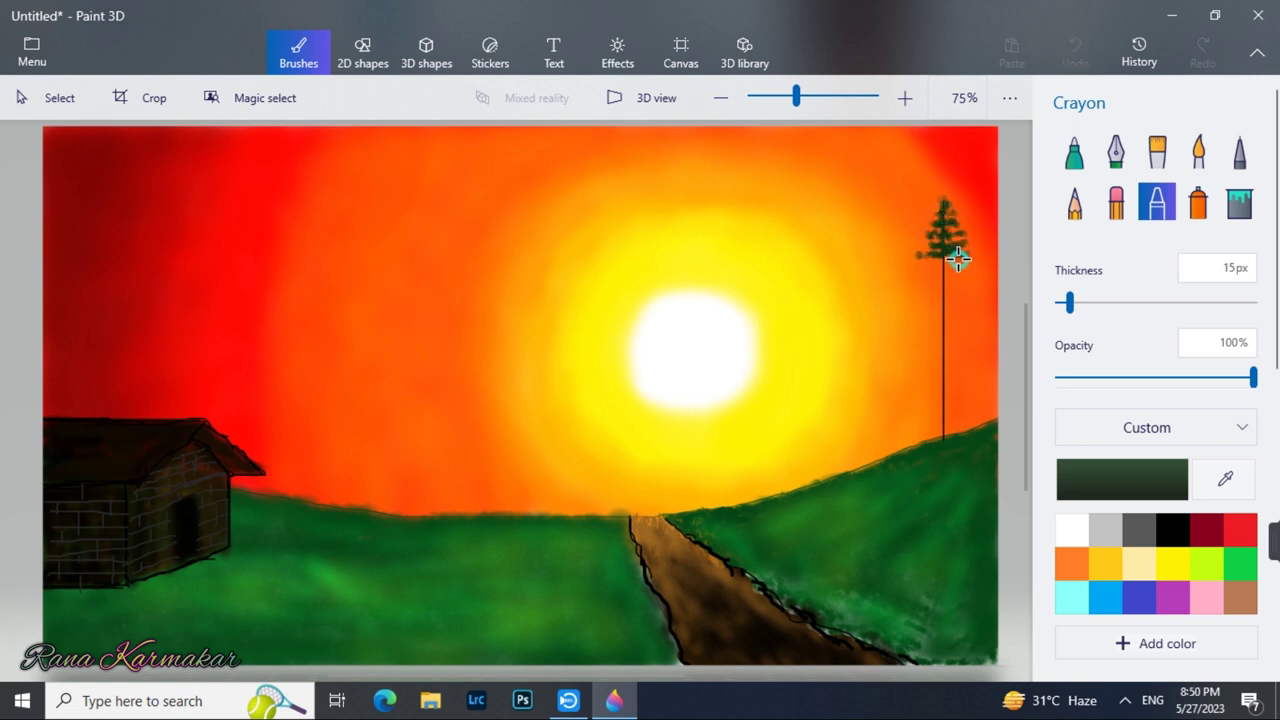
{"action": "left_click_drag", "start_coordinate": [970, 281], "coordinate": [957, 316]}
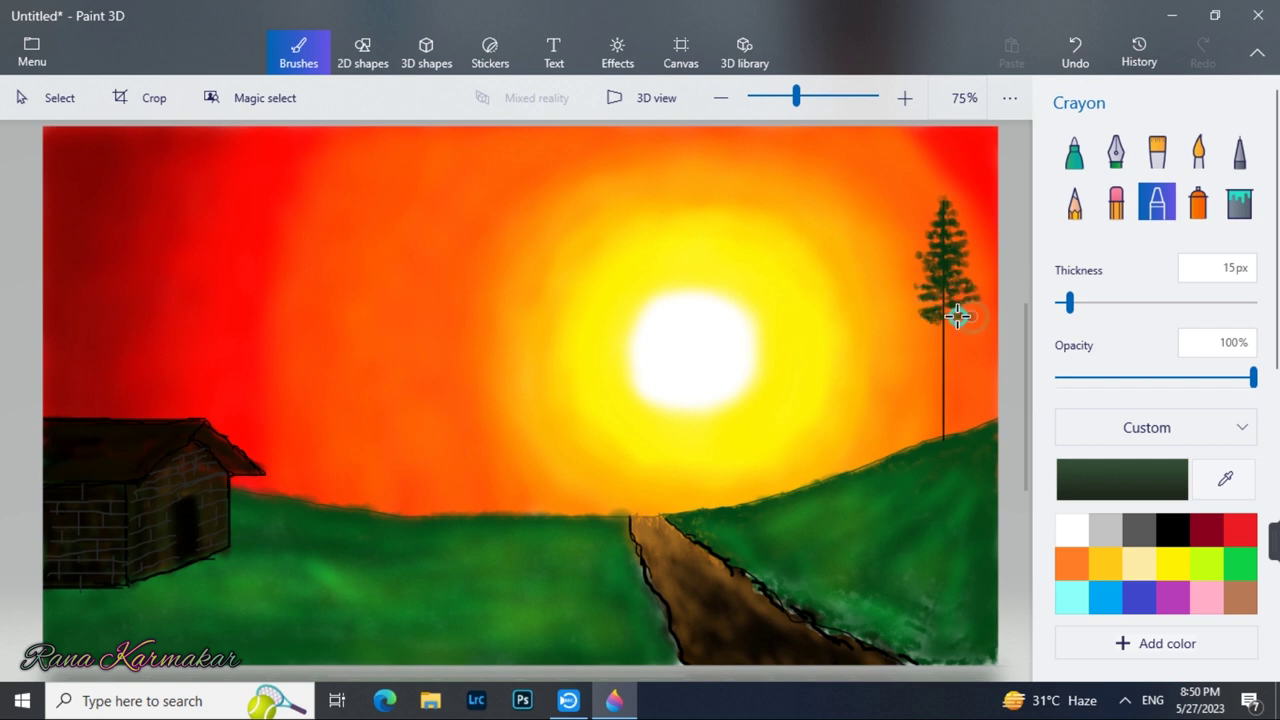
{"action": "key", "text": "ctrl+z"}
{"action": "mouse_move", "coordinate": [965, 330]}
{"action": "left_mouse_down"}
{"action": "mouse_move", "coordinate": [922, 351]}
{"action": "mouse_move", "coordinate": [950, 347]}
{"action": "mouse_move", "coordinate": [923, 363]}
{"action": "mouse_move", "coordinate": [965, 362]}
{"action": "mouse_move", "coordinate": [960, 378]}
{"action": "mouse_move", "coordinate": [948, 361]}
{"action": "mouse_move", "coordinate": [972, 394]}
{"action": "mouse_move", "coordinate": [919, 392]}
{"action": "mouse_move", "coordinate": [957, 382]}
{"action": "mouse_move", "coordinate": [946, 406]}
{"action": "mouse_move", "coordinate": [978, 406]}
{"action": "mouse_move", "coordinate": [921, 417]}
{"action": "mouse_move", "coordinate": [960, 432]}
{"action": "left_mouse_up"}
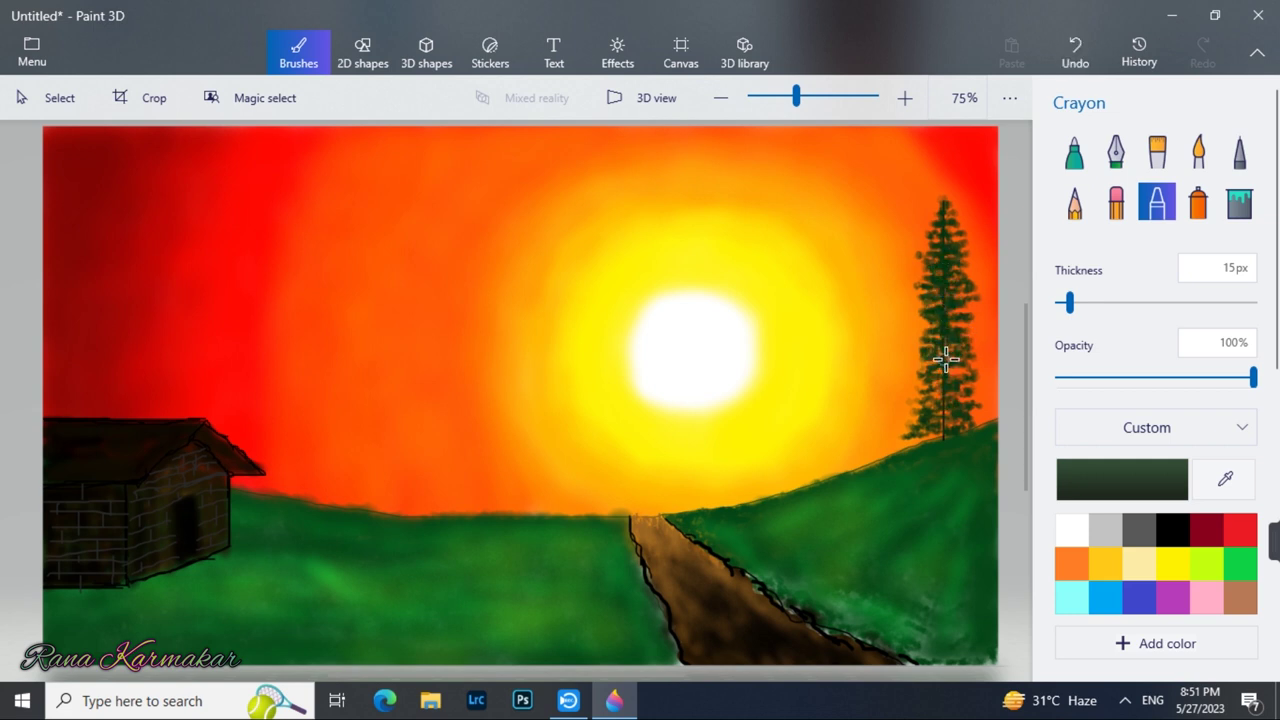
{"action": "mouse_move", "coordinate": [939, 369]}
{"action": "left_mouse_down"}
{"action": "mouse_move", "coordinate": [951, 396]}
{"action": "mouse_move", "coordinate": [935, 441]}
{"action": "mouse_move", "coordinate": [943, 423]}
{"action": "left_mouse_up"}
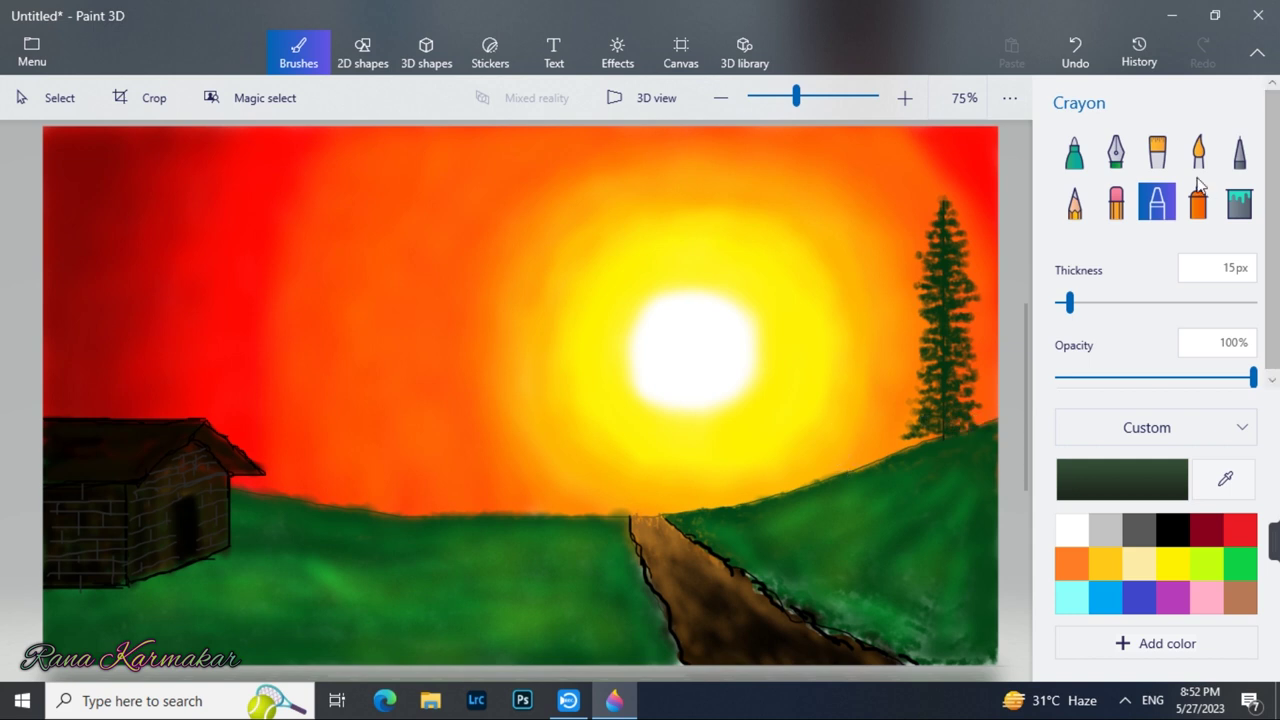
- Draw a second tall pine behind the house's roof with a 2 px Marker trunk and dark green 15 px Crayon foliage
{"action": "left_click", "coordinate": [1074, 152]}
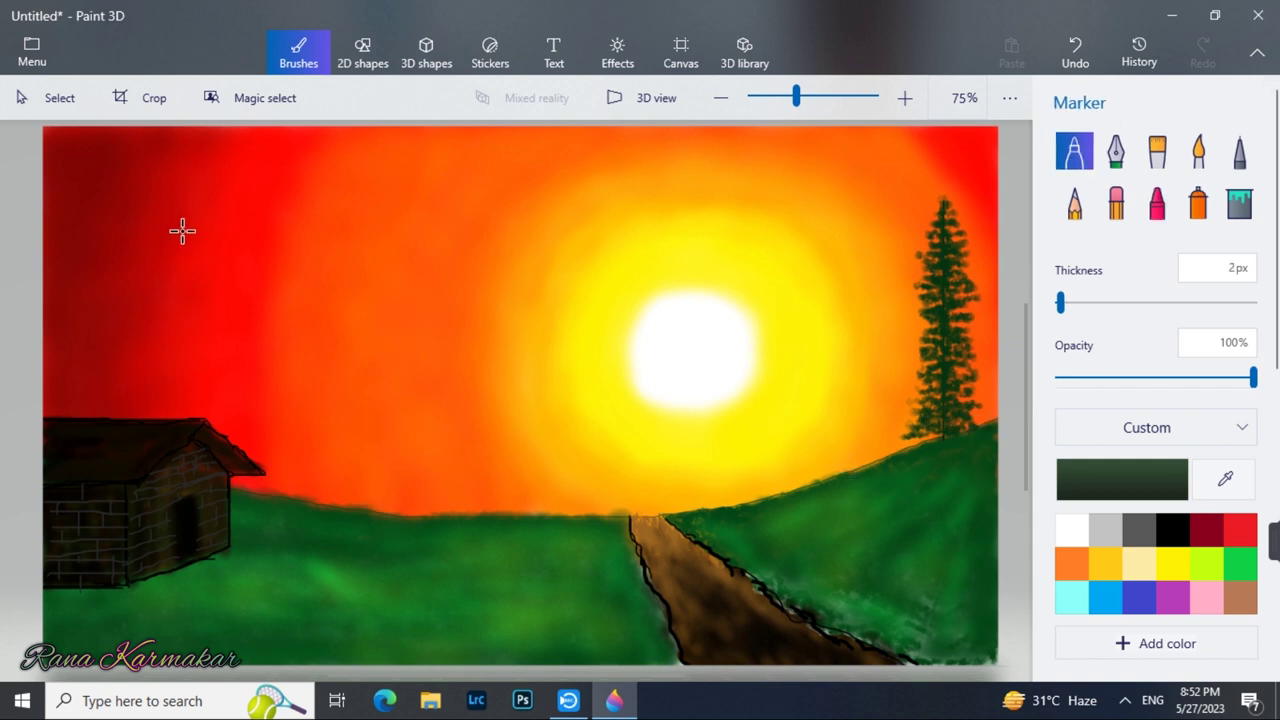
{"action": "left_click_drag", "start_coordinate": [195, 241], "coordinate": [195, 418]}
{"action": "left_click", "coordinate": [1157, 203]}
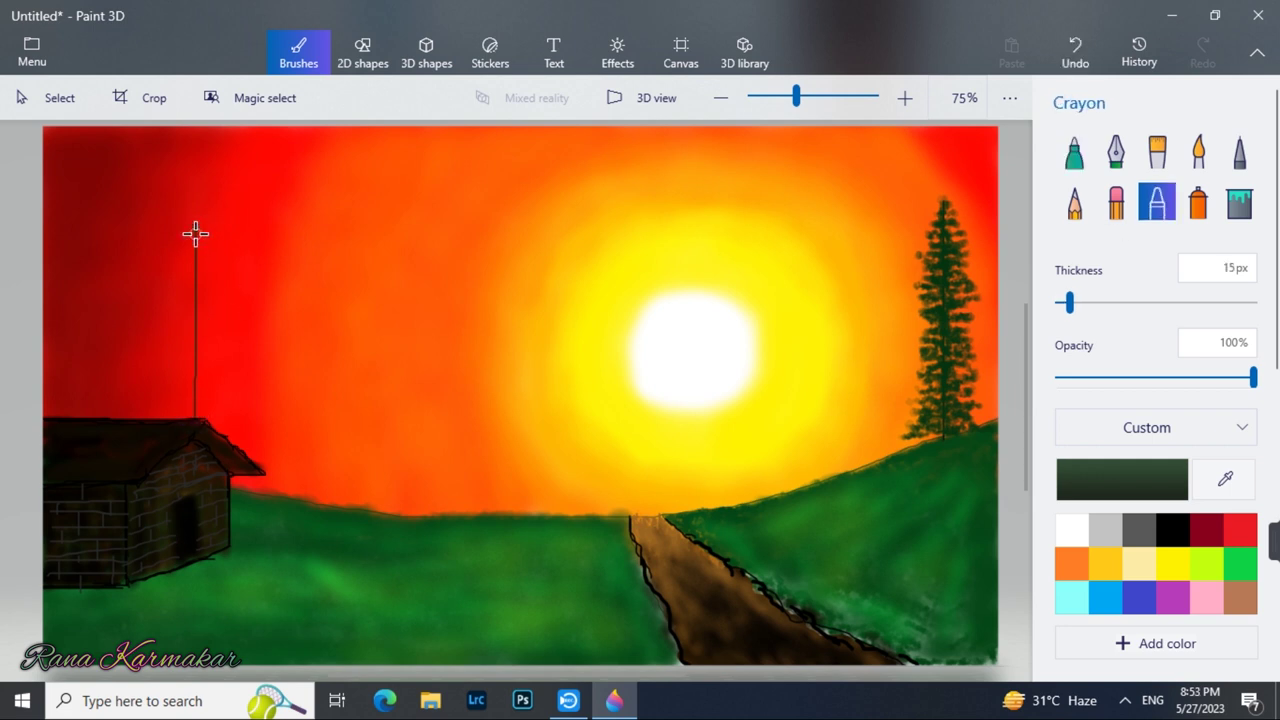
{"action": "mouse_move", "coordinate": [185, 237]}
{"action": "left_mouse_down"}
{"action": "mouse_move", "coordinate": [177, 249]}
{"action": "mouse_move", "coordinate": [209, 263]}
{"action": "mouse_move", "coordinate": [195, 297]}
{"action": "left_mouse_up"}
{"action": "key", "text": "ctrl+z"}
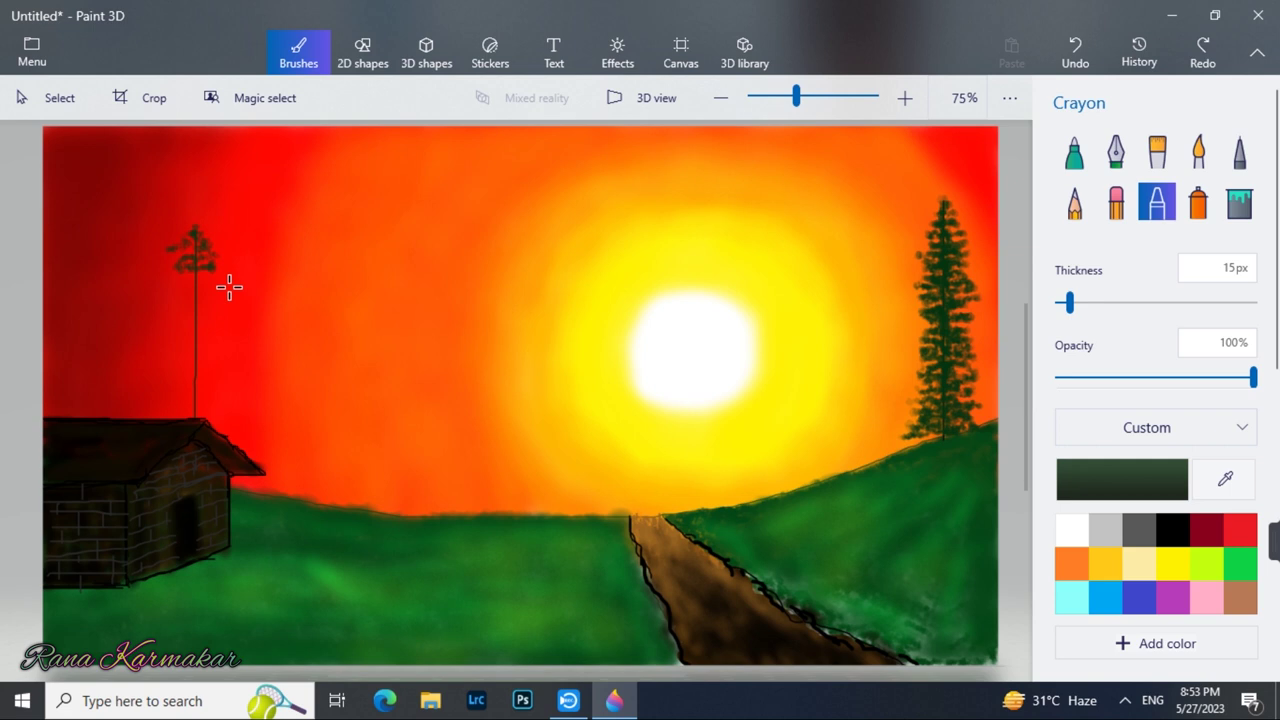
{"action": "mouse_move", "coordinate": [180, 238]}
{"action": "left_mouse_down"}
{"action": "mouse_move", "coordinate": [213, 263]}
{"action": "mouse_move", "coordinate": [176, 277]}
{"action": "mouse_move", "coordinate": [221, 282]}
{"action": "mouse_move", "coordinate": [170, 288]}
{"action": "mouse_move", "coordinate": [203, 296]}
{"action": "mouse_move", "coordinate": [183, 296]}
{"action": "mouse_move", "coordinate": [178, 319]}
{"action": "mouse_move", "coordinate": [205, 353]}
{"action": "mouse_move", "coordinate": [167, 362]}
{"action": "mouse_move", "coordinate": [209, 372]}
{"action": "mouse_move", "coordinate": [171, 386]}
{"action": "mouse_move", "coordinate": [204, 386]}
{"action": "mouse_move", "coordinate": [182, 396]}
{"action": "mouse_move", "coordinate": [215, 403]}
{"action": "mouse_move", "coordinate": [192, 414]}
{"action": "mouse_move", "coordinate": [227, 420]}
{"action": "mouse_move", "coordinate": [161, 411]}
{"action": "mouse_move", "coordinate": [226, 346]}
{"action": "mouse_move", "coordinate": [193, 335]}
{"action": "mouse_move", "coordinate": [194, 391]}
{"action": "left_mouse_up"}
{"action": "mouse_move", "coordinate": [189, 254]}
{"action": "left_mouse_down"}
{"action": "mouse_move", "coordinate": [200, 344]}
{"action": "mouse_move", "coordinate": [167, 343]}
{"action": "mouse_move", "coordinate": [190, 352]}
{"action": "mouse_move", "coordinate": [194, 396]}
{"action": "left_mouse_up"}
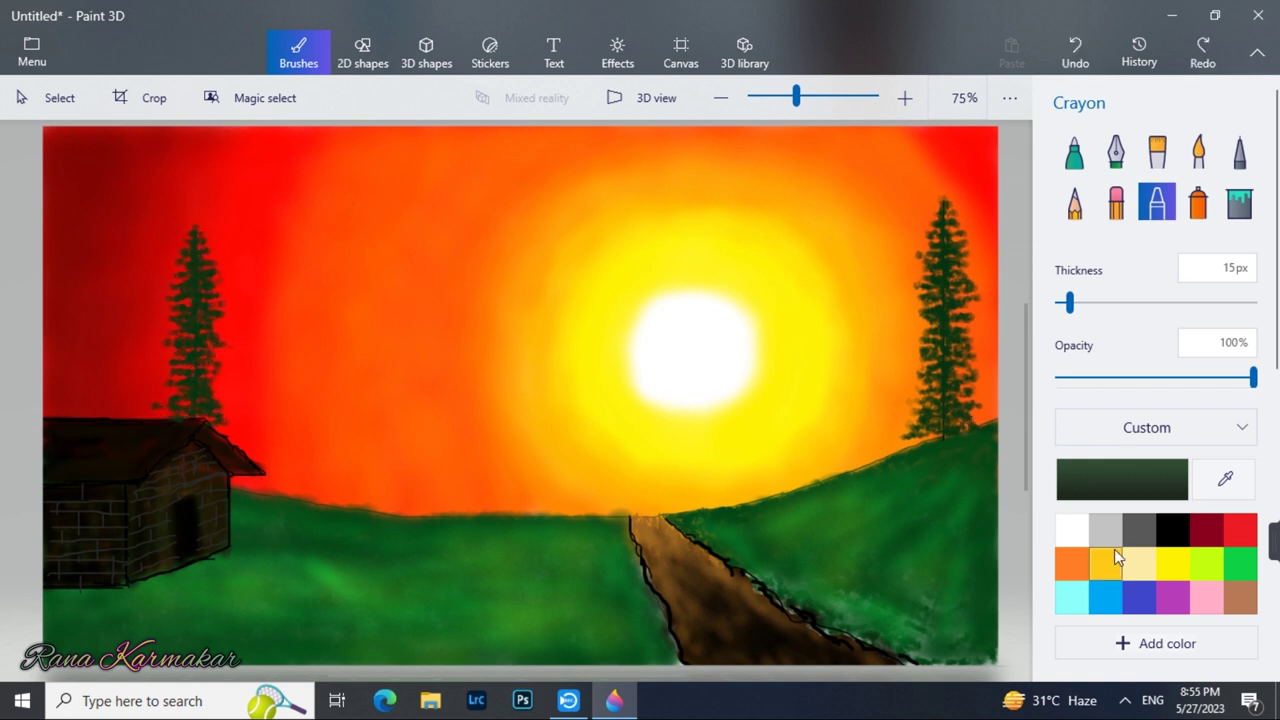
- Darken the hill beside the right pine's base with black 49 px Watercolor at 73% opacity and 11 px Marker at 35% opacity
{"action": "left_click", "coordinate": [1198, 152]}
{"action": "left_click_drag", "start_coordinate": [1077, 303], "coordinate": [1102, 303]}
{"action": "left_click", "coordinate": [1172, 530]}
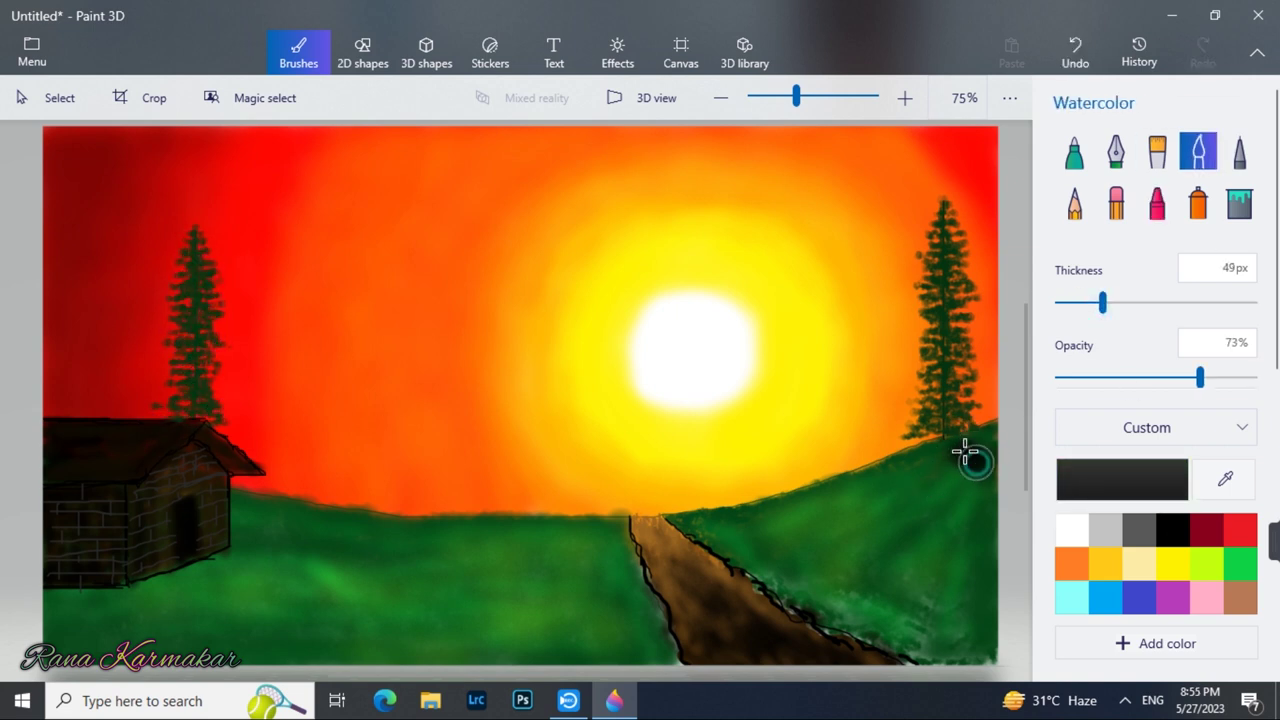
{"action": "left_click_drag", "start_coordinate": [964, 452], "coordinate": [973, 460]}
{"action": "left_click", "coordinate": [1074, 152]}
{"action": "left_click_drag", "start_coordinate": [1060, 303], "coordinate": [1078, 303]}
{"action": "left_click_drag", "start_coordinate": [1253, 377], "coordinate": [1125, 377]}
{"action": "left_click", "coordinate": [1172, 530]}
{"action": "mouse_move", "coordinate": [954, 462]}
{"action": "left_mouse_down"}
{"action": "mouse_move", "coordinate": [985, 444]}
{"action": "mouse_move", "coordinate": [1003, 477]}
{"action": "left_mouse_up"}
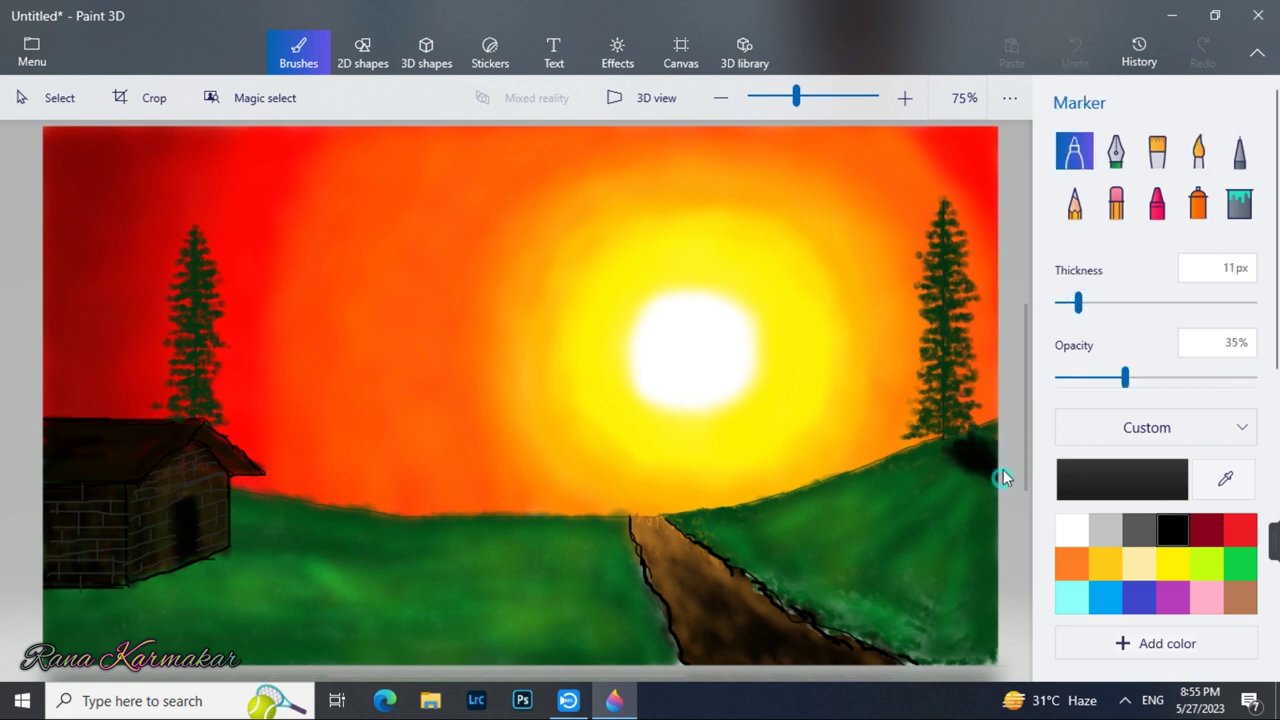
- Strengthen the shadow by the right pine and shade the ground below the house with black 49 px Watercolor at full opacity
{"action": "left_click", "coordinate": [1198, 155]}
{"action": "mouse_move", "coordinate": [962, 450]}
{"action": "left_mouse_down"}
{"action": "mouse_move", "coordinate": [990, 463]}
{"action": "mouse_move", "coordinate": [949, 434]}
{"action": "mouse_move", "coordinate": [985, 460]}
{"action": "left_mouse_up"}
{"action": "left_click_drag", "start_coordinate": [22, 597], "coordinate": [57, 621]}
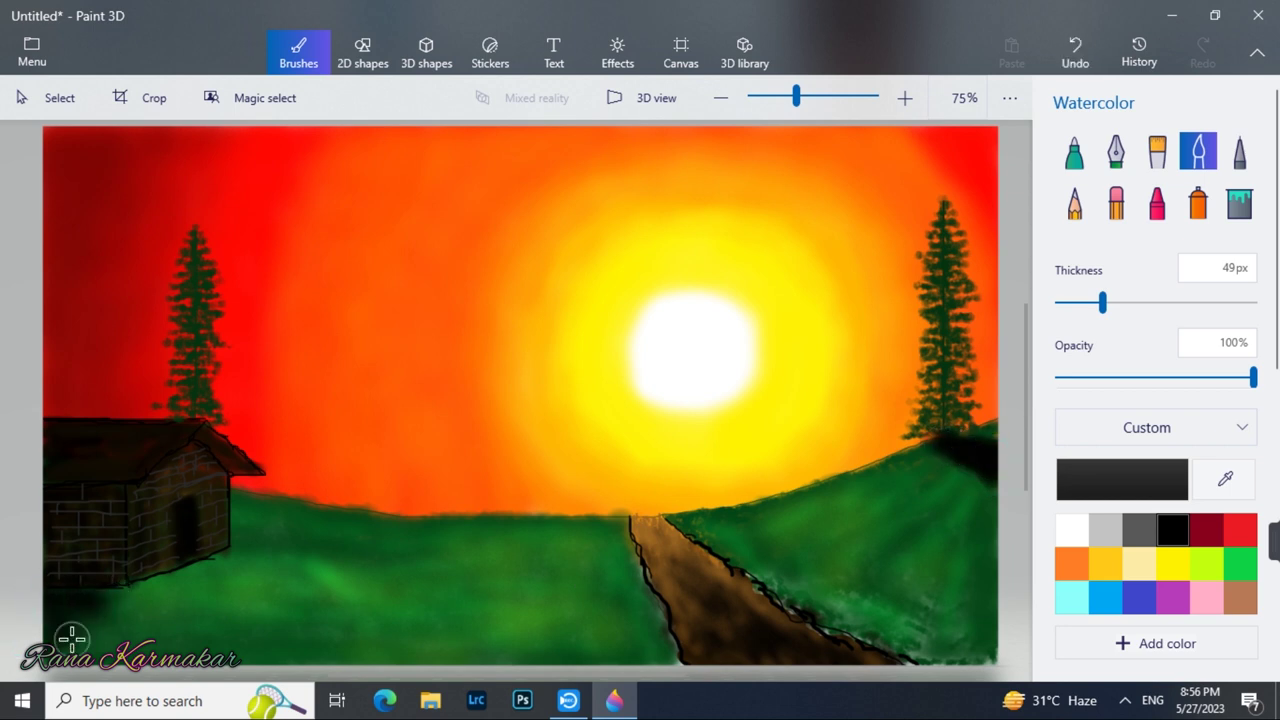
- Draw a smaller pine on the horizon between the house and the sun with a 2 px Marker trunk and dark green 12 px Crayon foliage
{"action": "left_click", "coordinate": [1075, 153]}
{"action": "left_click_drag", "start_coordinate": [1127, 377], "coordinate": [1254, 378]}
{"action": "left_click", "coordinate": [1230, 486]}
{"action": "left_click", "coordinate": [957, 318]}
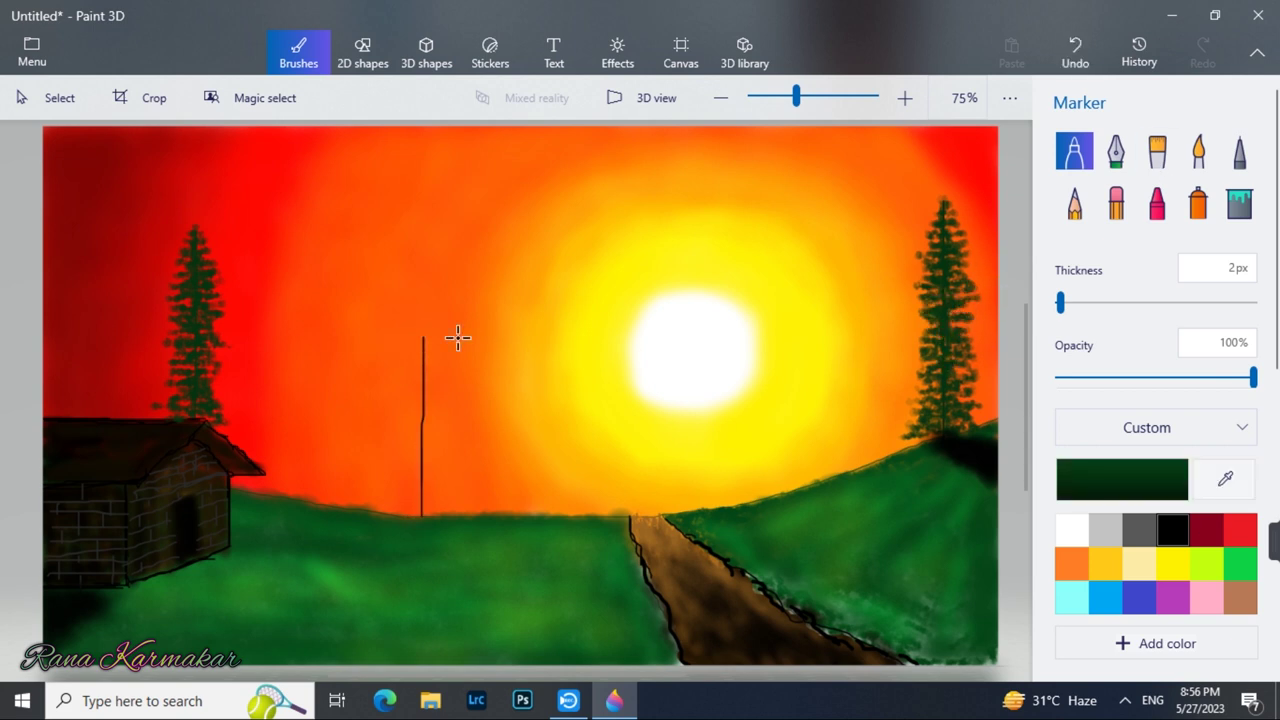
{"action": "left_click", "coordinate": [1157, 203]}
{"action": "left_click", "coordinate": [424, 342]}
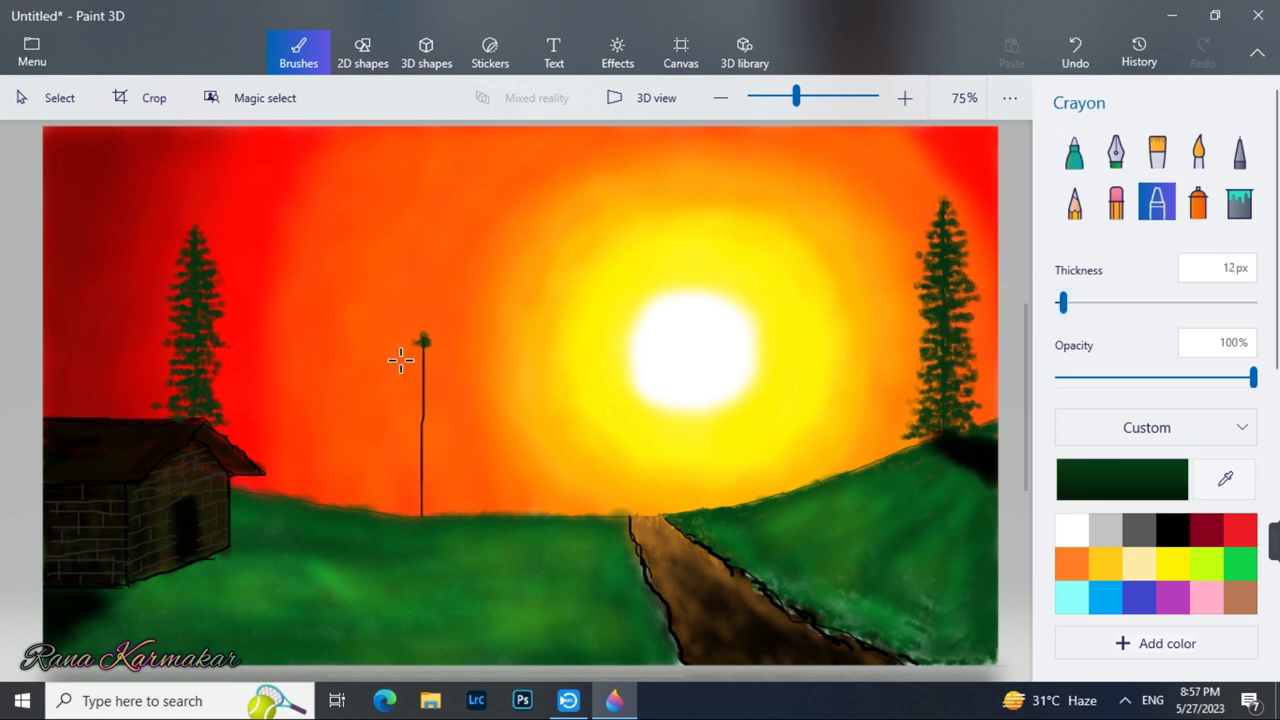
{"action": "mouse_move", "coordinate": [439, 374]}
{"action": "left_mouse_down"}
{"action": "mouse_move", "coordinate": [424, 383]}
{"action": "mouse_move", "coordinate": [407, 493]}
{"action": "mouse_move", "coordinate": [413, 468]}
{"action": "left_mouse_up"}
{"action": "mouse_move", "coordinate": [421, 399]}
{"action": "left_mouse_down"}
{"action": "mouse_move", "coordinate": [423, 486]}
{"action": "mouse_move", "coordinate": [404, 375]}
{"action": "left_mouse_up"}
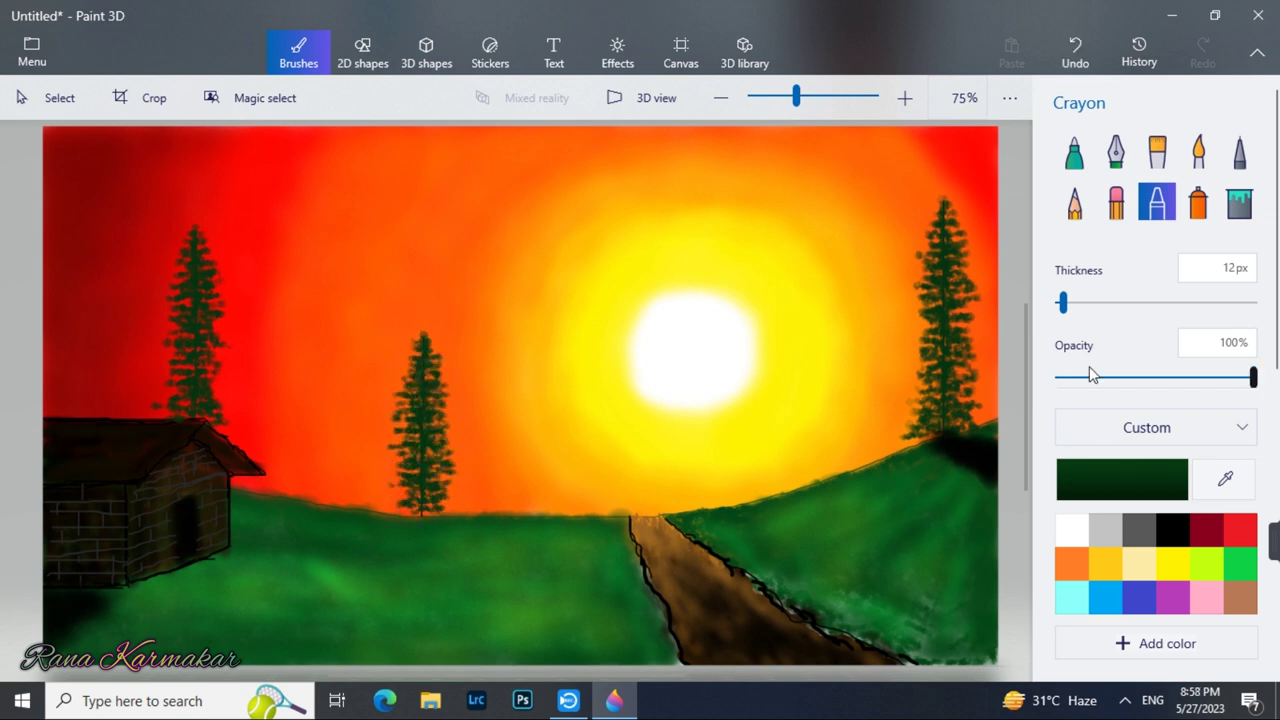
- Paint a slanting black shadow on the meadow from the middle pine's base with 49 px Watercolor
{"action": "left_click", "coordinate": [1198, 160]}
{"action": "left_click", "coordinate": [1176, 537]}
{"action": "left_click_drag", "start_coordinate": [422, 510], "coordinate": [315, 562]}
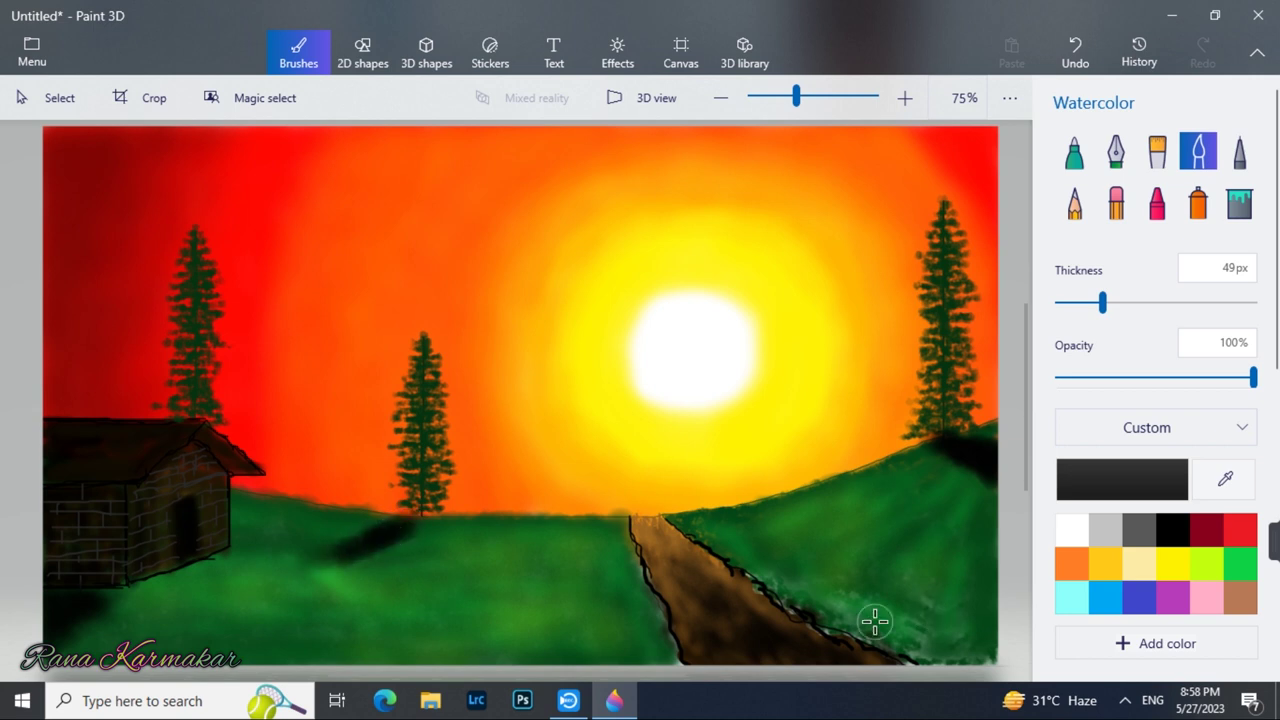
- Mix a bright yellow-green and texture the left meadow with low-opacity Crayon strokes as sunlit grass
{"action": "left_click", "coordinate": [1116, 150]}
{"action": "left_click_drag", "start_coordinate": [1102, 302], "coordinate": [1064, 302]}
{"action": "left_click", "coordinate": [1240, 563]}
{"action": "left_click", "coordinate": [1122, 479]}
{"action": "left_click_drag", "start_coordinate": [709, 237], "coordinate": [711, 216]}
{"action": "left_click_drag", "start_coordinate": [585, 465], "coordinate": [525, 476]}
{"action": "left_click", "coordinate": [540, 538]}
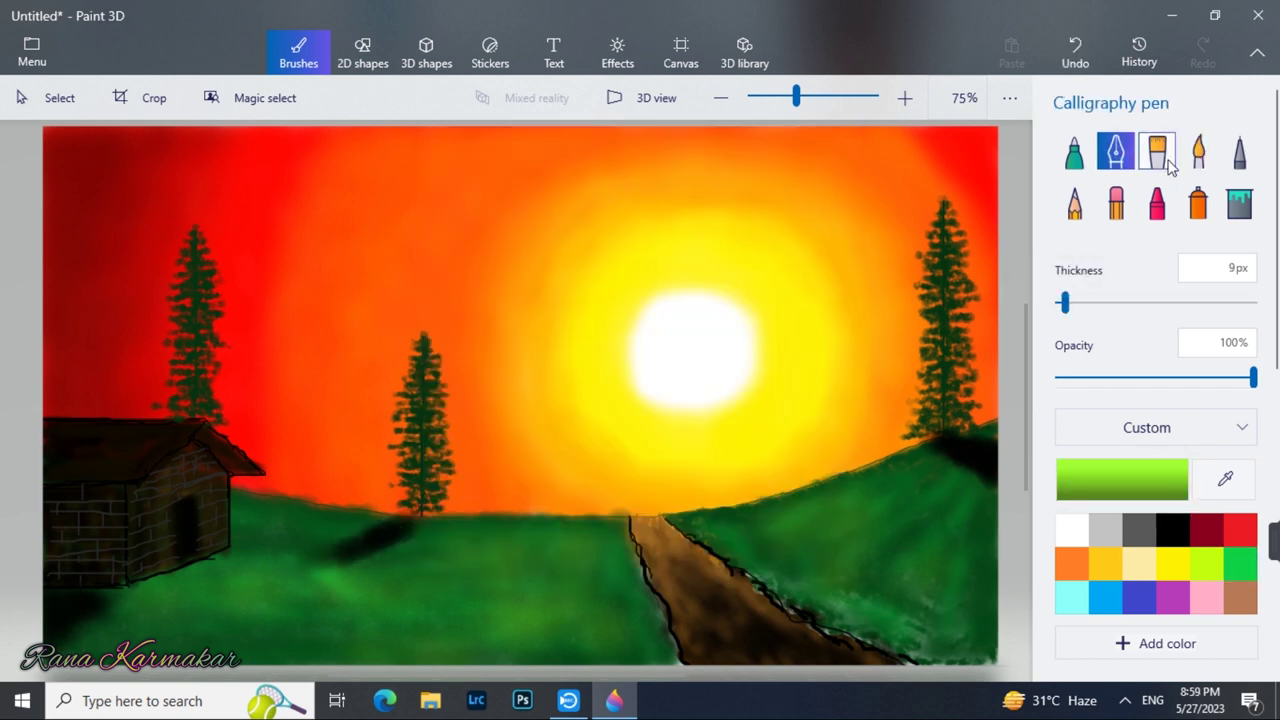
{"action": "left_click", "coordinate": [1157, 203]}
{"action": "left_click_drag", "start_coordinate": [1253, 377], "coordinate": [1108, 377]}
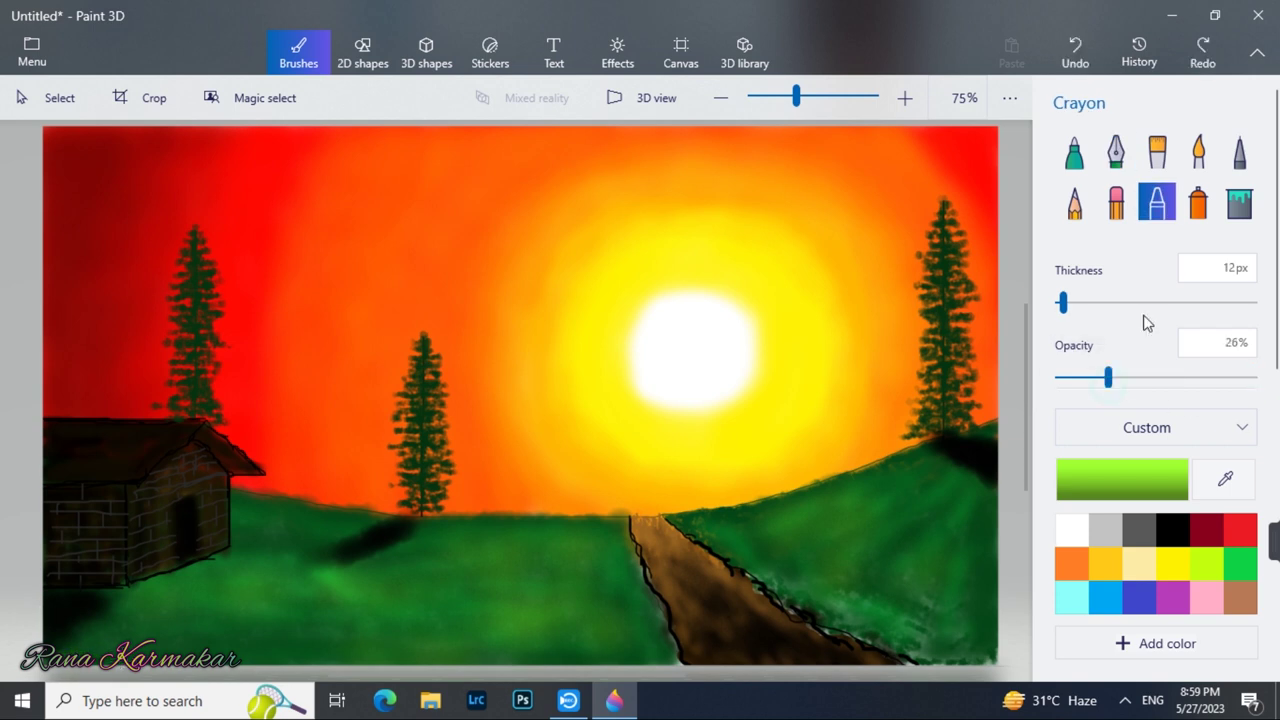
{"action": "mouse_move", "coordinate": [128, 672]}
{"action": "left_mouse_down"}
{"action": "mouse_move", "coordinate": [366, 677]}
{"action": "mouse_move", "coordinate": [243, 654]}
{"action": "left_mouse_up"}
{"action": "mouse_move", "coordinate": [124, 606]}
{"action": "left_mouse_down"}
{"action": "mouse_move", "coordinate": [244, 551]}
{"action": "mouse_move", "coordinate": [489, 531]}
{"action": "mouse_move", "coordinate": [557, 577]}
{"action": "mouse_move", "coordinate": [489, 646]}
{"action": "mouse_move", "coordinate": [427, 578]}
{"action": "mouse_move", "coordinate": [434, 631]}
{"action": "mouse_move", "coordinate": [590, 660]}
{"action": "left_mouse_up"}
- Shade the right hill and the left meadow with black 25 px Crayon texture, raising the opacity from 18% to 29%
{"action": "left_click", "coordinate": [1173, 530]}
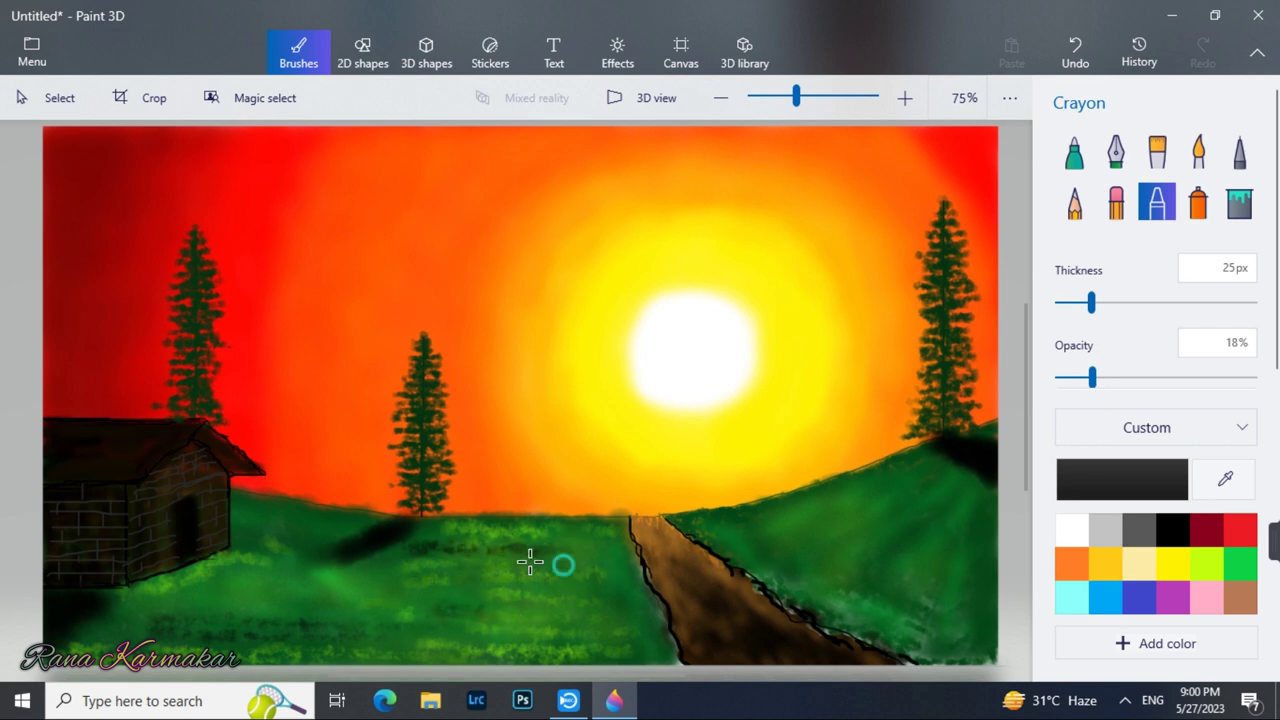
{"action": "left_click_drag", "start_coordinate": [646, 623], "coordinate": [670, 654]}
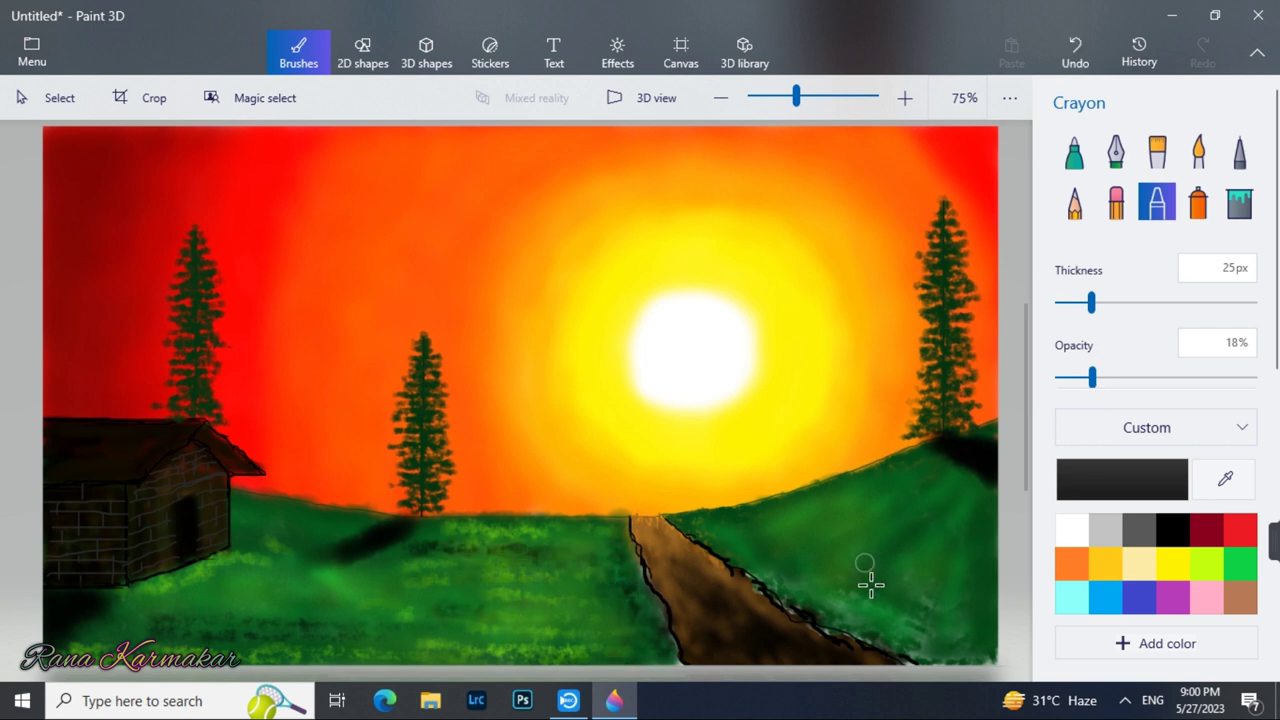
{"action": "left_click_drag", "start_coordinate": [768, 580], "coordinate": [850, 628]}
{"action": "left_click_drag", "start_coordinate": [1092, 377], "coordinate": [1114, 377]}
{"action": "mouse_move", "coordinate": [920, 614]}
{"action": "left_mouse_down"}
{"action": "mouse_move", "coordinate": [986, 651]}
{"action": "mouse_move", "coordinate": [911, 591]}
{"action": "left_mouse_up"}
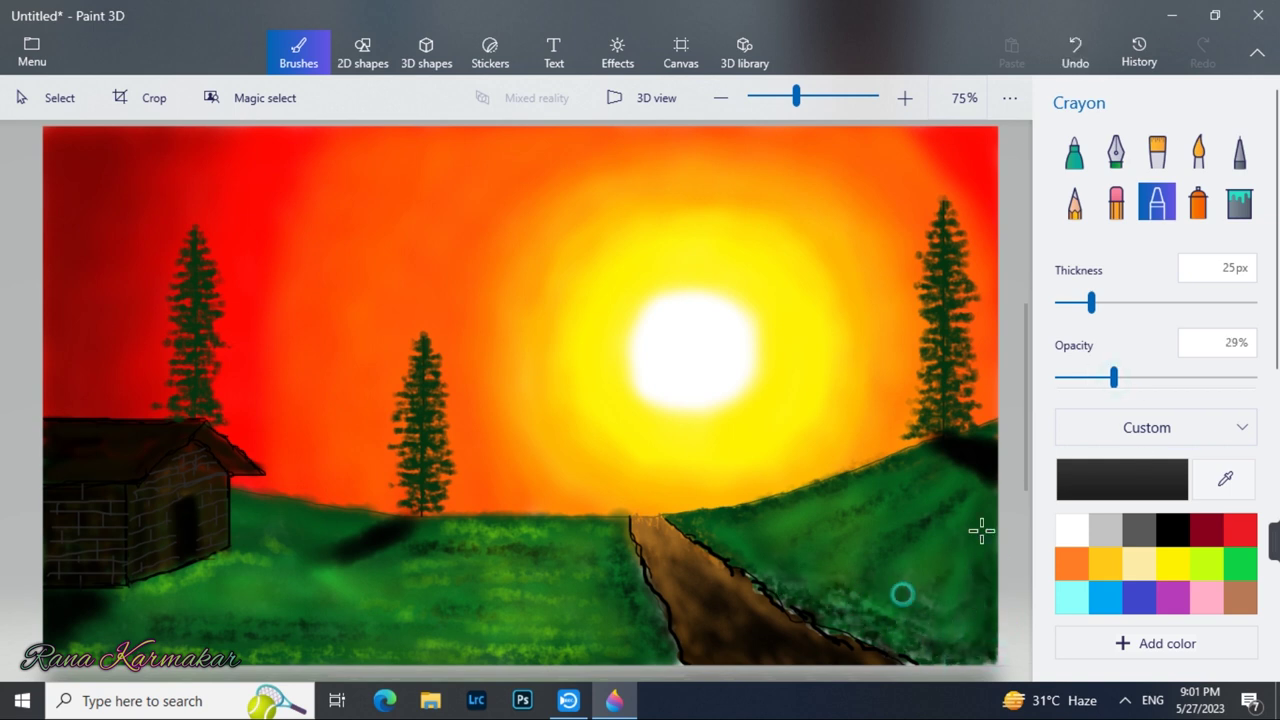
{"action": "mouse_move", "coordinate": [728, 522]}
{"action": "left_mouse_down"}
{"action": "mouse_move", "coordinate": [894, 543]}
{"action": "mouse_move", "coordinate": [791, 508]}
{"action": "mouse_move", "coordinate": [960, 483]}
{"action": "mouse_move", "coordinate": [942, 545]}
{"action": "left_mouse_up"}
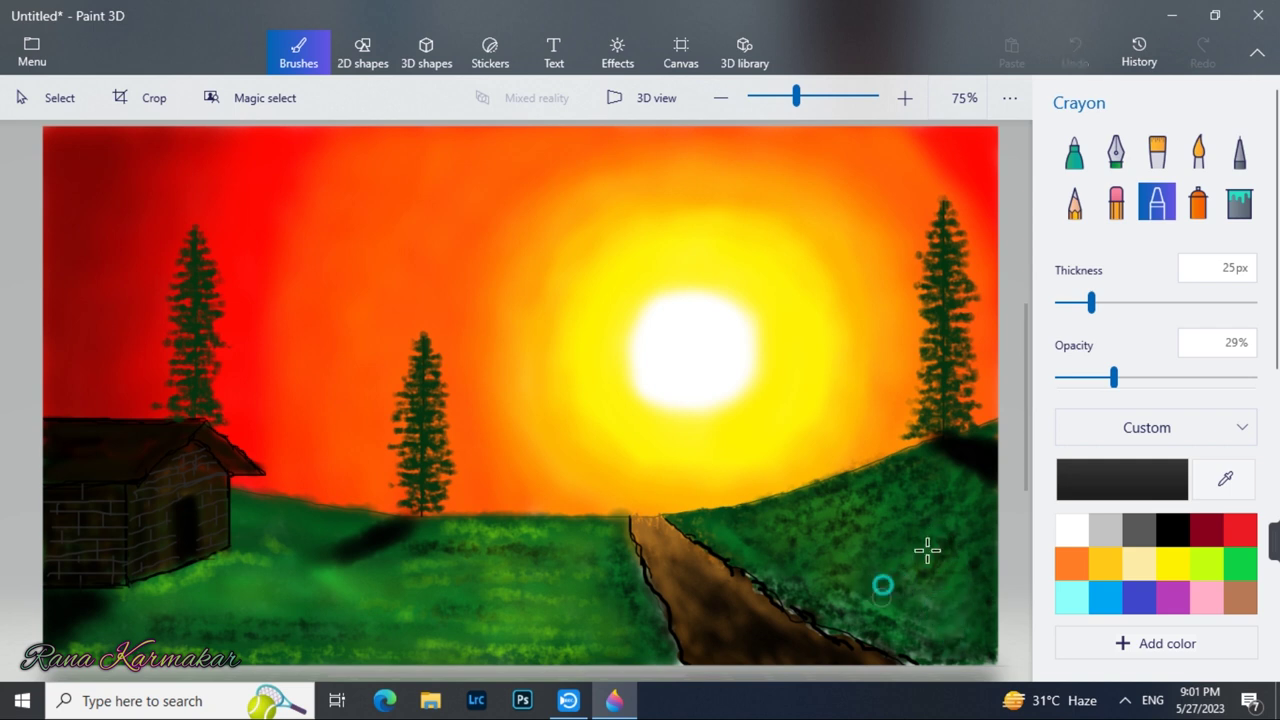
{"action": "mouse_move", "coordinate": [609, 612]}
{"action": "left_mouse_down"}
{"action": "mouse_move", "coordinate": [397, 603]}
{"action": "mouse_move", "coordinate": [280, 529]}
{"action": "mouse_move", "coordinate": [280, 511]}
{"action": "mouse_move", "coordinate": [251, 539]}
{"action": "mouse_move", "coordinate": [571, 611]}
{"action": "mouse_move", "coordinate": [340, 537]}
{"action": "mouse_move", "coordinate": [561, 530]}
{"action": "mouse_move", "coordinate": [414, 586]}
{"action": "mouse_move", "coordinate": [629, 643]}
{"action": "mouse_move", "coordinate": [609, 629]}
{"action": "mouse_move", "coordinate": [256, 650]}
{"action": "mouse_move", "coordinate": [349, 564]}
{"action": "mouse_move", "coordinate": [292, 626]}
{"action": "mouse_move", "coordinate": [115, 645]}
{"action": "left_mouse_up"}
{"action": "mouse_move", "coordinate": [420, 640]}
{"action": "left_mouse_down"}
{"action": "mouse_move", "coordinate": [597, 534]}
{"action": "mouse_move", "coordinate": [411, 655]}
{"action": "left_mouse_up"}
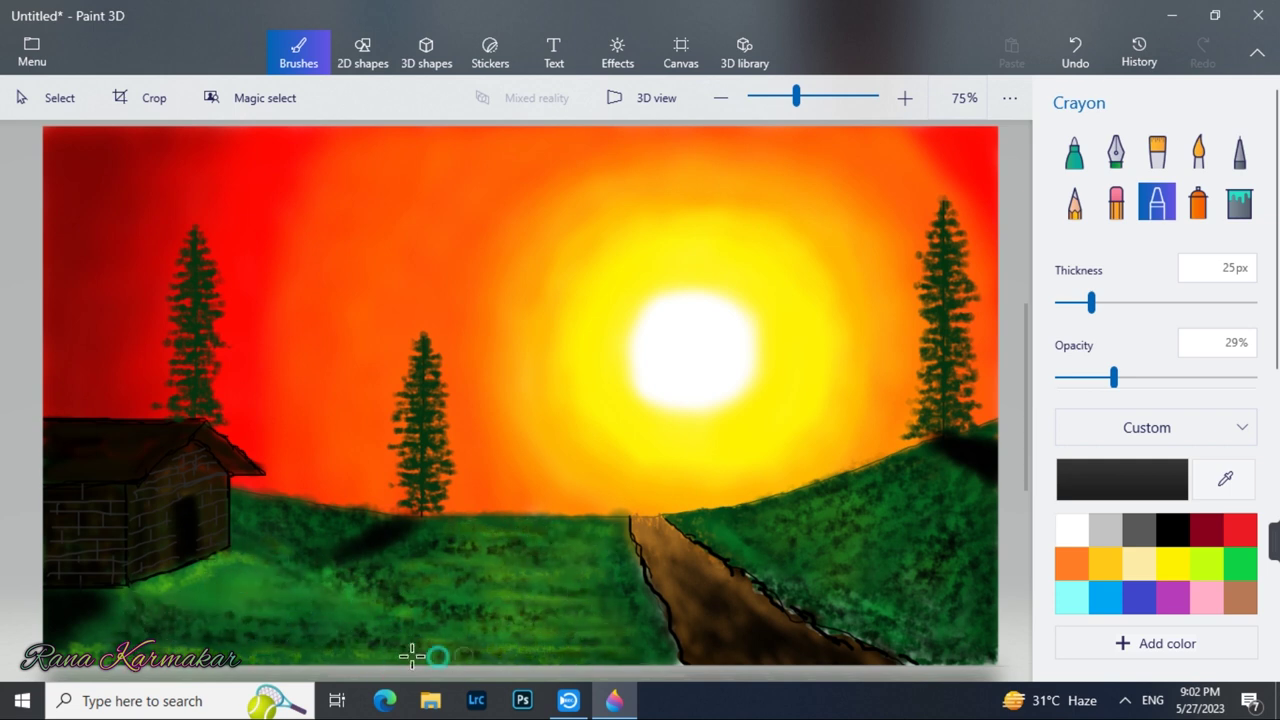
- Highlight the foliage of all three pines with yellow sampled from the sun's glow, using a 16 px Crayon at 17% opacity
{"action": "left_click", "coordinate": [1225, 479]}
{"action": "left_click", "coordinate": [240, 572]}
{"action": "left_click", "coordinate": [1072, 303]}
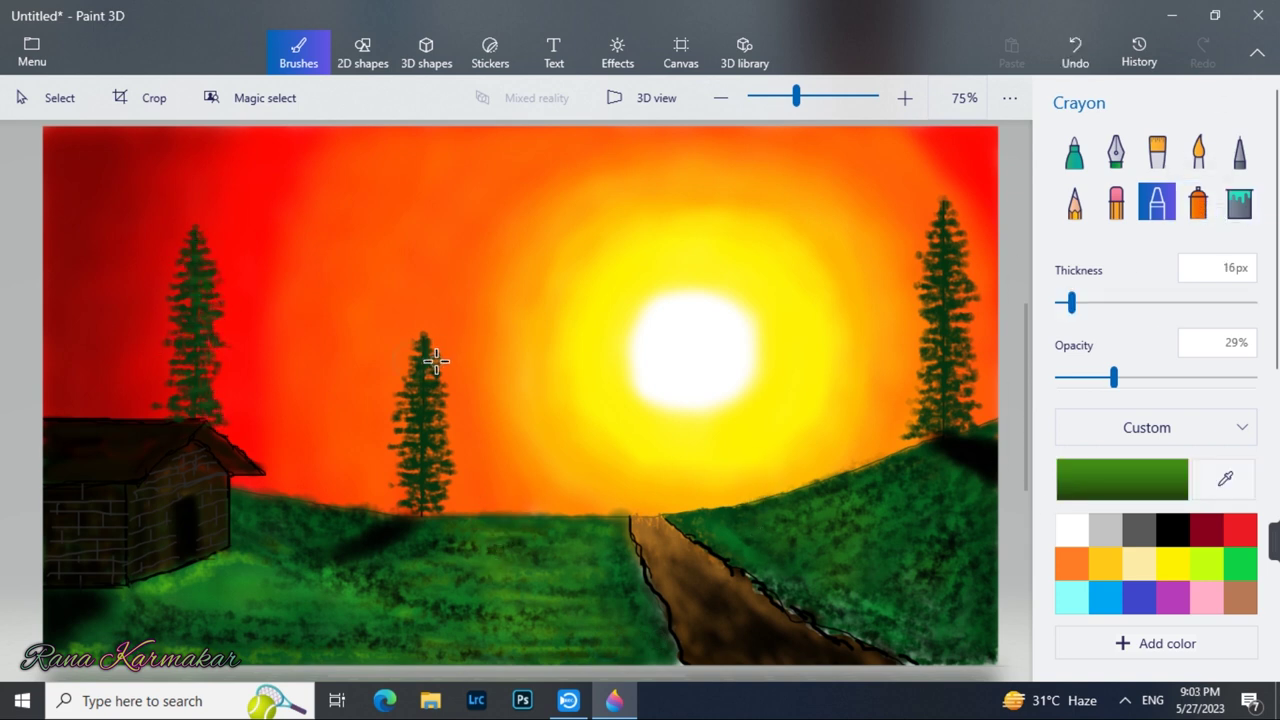
{"action": "left_click", "coordinate": [1225, 479]}
{"action": "left_click", "coordinate": [775, 405]}
{"action": "mouse_move", "coordinate": [1114, 377]}
{"action": "left_mouse_down"}
{"action": "mouse_move", "coordinate": [1075, 377]}
{"action": "mouse_move", "coordinate": [1090, 377]}
{"action": "left_mouse_up"}
{"action": "left_click_drag", "start_coordinate": [934, 297], "coordinate": [940, 414]}
{"action": "mouse_move", "coordinate": [424, 387]}
{"action": "left_mouse_down"}
{"action": "mouse_move", "coordinate": [414, 446]}
{"action": "mouse_move", "coordinate": [439, 481]}
{"action": "left_mouse_up"}
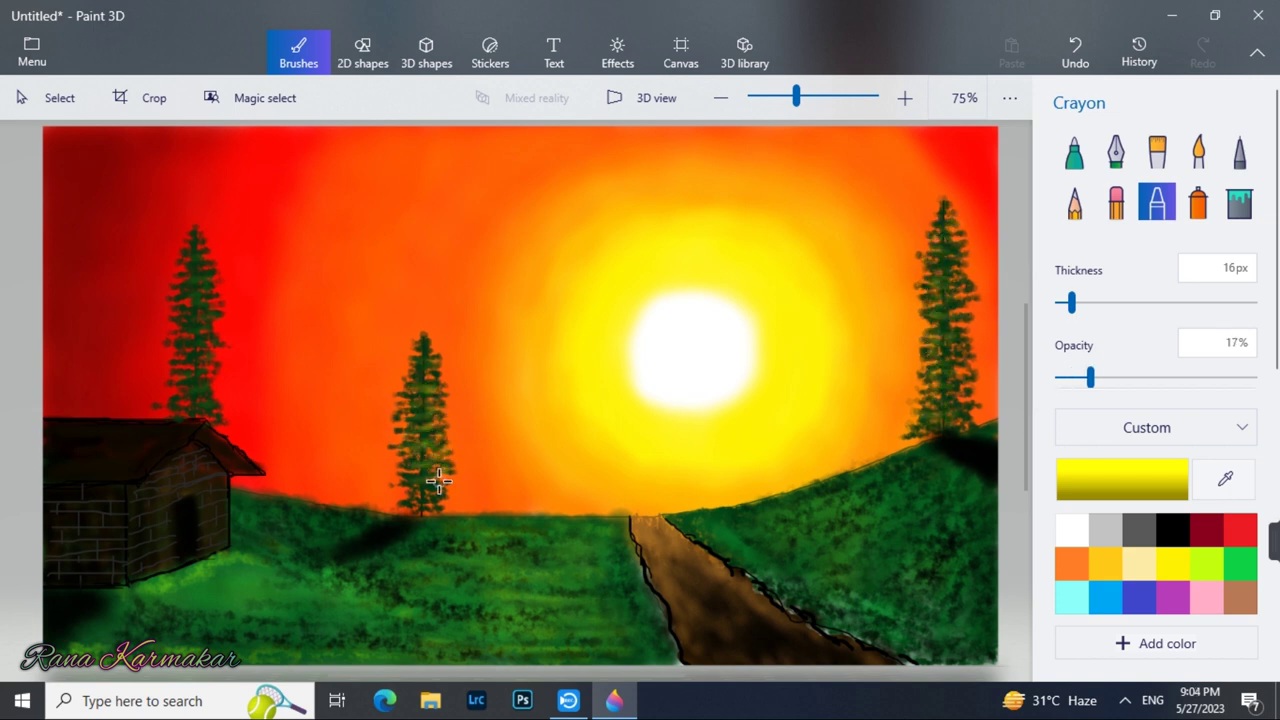
{"action": "mouse_move", "coordinate": [212, 254]}
{"action": "left_mouse_down"}
{"action": "mouse_move", "coordinate": [171, 336]}
{"action": "mouse_move", "coordinate": [221, 358]}
{"action": "mouse_move", "coordinate": [217, 386]}
{"action": "mouse_move", "coordinate": [185, 420]}
{"action": "left_mouse_up"}
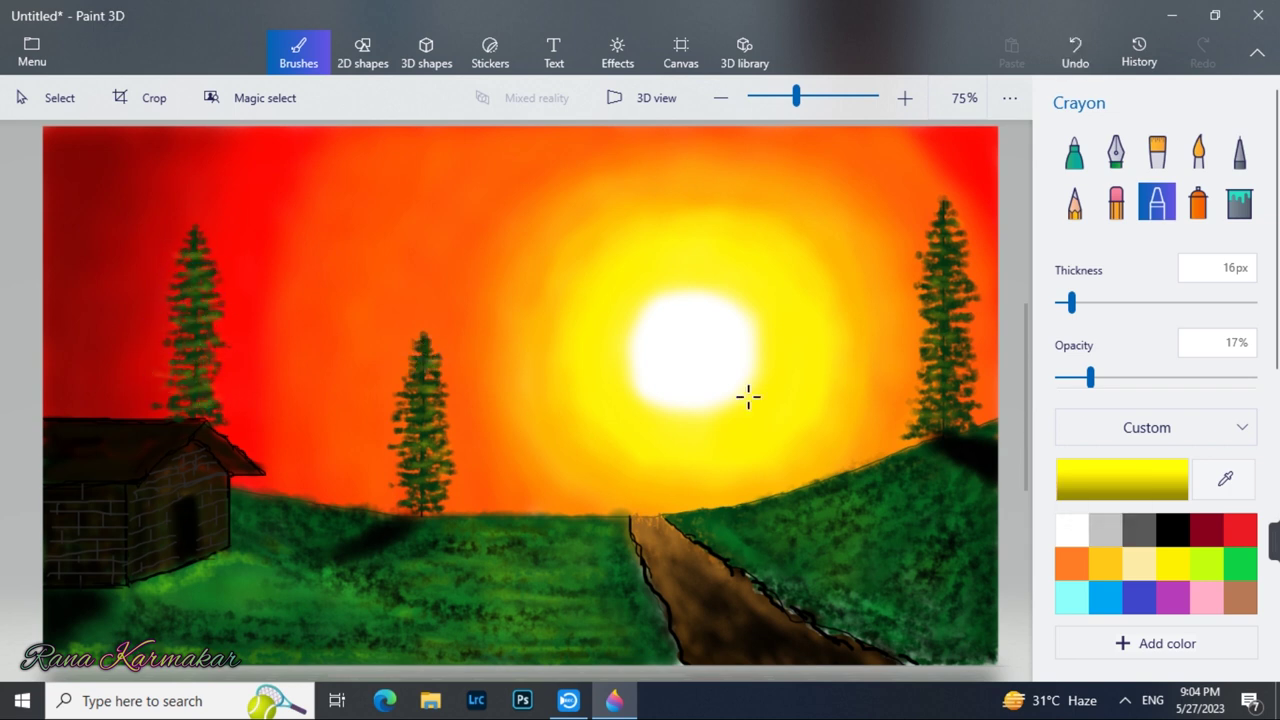
- Add golden light streaks to the left meadow near the path with a 16 px Crayon at 17% opacity, sampling the sky's glow
{"action": "left_click", "coordinate": [1173, 530]}
{"action": "left_click", "coordinate": [1224, 480]}
{"action": "left_click", "coordinate": [556, 474]}
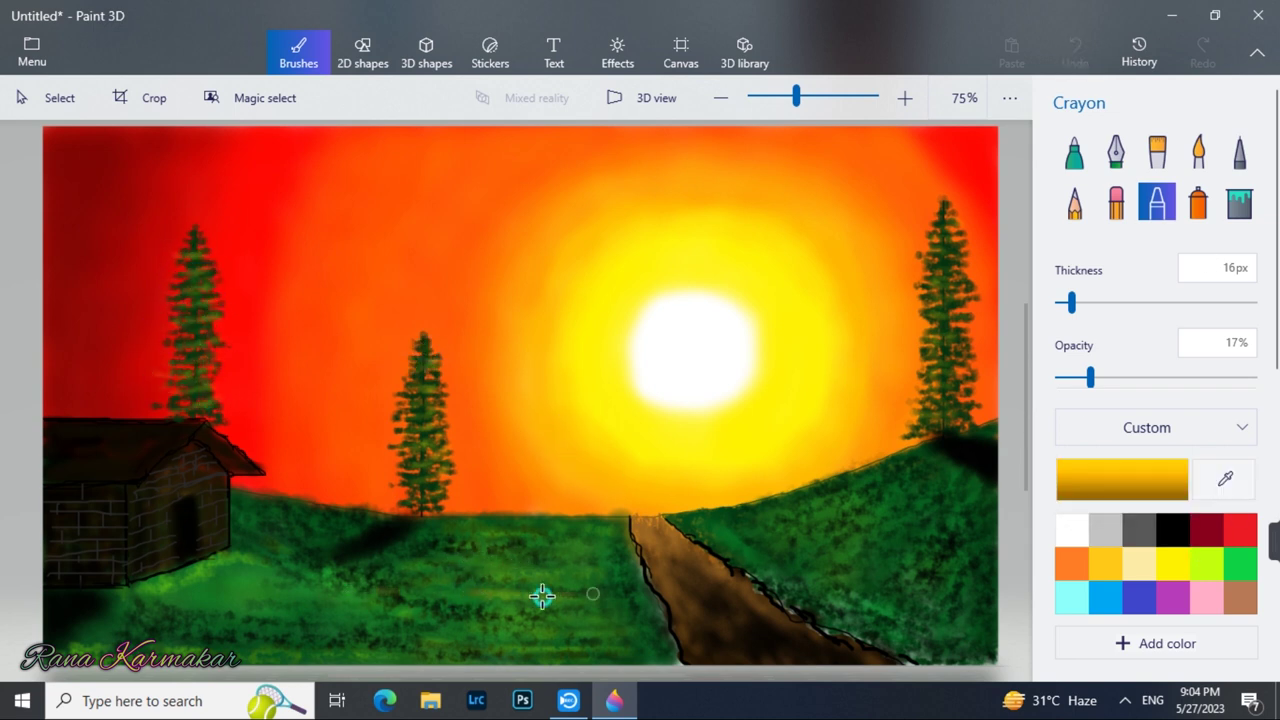
{"action": "mouse_move", "coordinate": [586, 518]}
{"action": "left_mouse_down"}
{"action": "mouse_move", "coordinate": [395, 552]}
{"action": "mouse_move", "coordinate": [624, 528]}
{"action": "mouse_move", "coordinate": [529, 541]}
{"action": "mouse_move", "coordinate": [562, 565]}
{"action": "mouse_move", "coordinate": [473, 580]}
{"action": "mouse_move", "coordinate": [420, 587]}
{"action": "mouse_move", "coordinate": [481, 563]}
{"action": "mouse_move", "coordinate": [343, 569]}
{"action": "mouse_move", "coordinate": [834, 488]}
{"action": "mouse_move", "coordinate": [742, 564]}
{"action": "mouse_move", "coordinate": [727, 518]}
{"action": "mouse_move", "coordinate": [853, 487]}
{"action": "mouse_move", "coordinate": [801, 523]}
{"action": "mouse_move", "coordinate": [656, 520]}
{"action": "mouse_move", "coordinate": [726, 522]}
{"action": "mouse_move", "coordinate": [690, 530]}
{"action": "mouse_move", "coordinate": [773, 564]}
{"action": "mouse_move", "coordinate": [895, 554]}
{"action": "mouse_move", "coordinate": [763, 575]}
{"action": "mouse_move", "coordinate": [920, 503]}
{"action": "mouse_move", "coordinate": [649, 549]}
{"action": "mouse_move", "coordinate": [649, 525]}
{"action": "mouse_move", "coordinate": [659, 573]}
{"action": "mouse_move", "coordinate": [691, 545]}
{"action": "mouse_move", "coordinate": [660, 584]}
{"action": "left_mouse_up"}
- Draw grass blades in the right hill's lower corner with a 9 px Calligraphy pen in a dark green adjusted from the hill's colour
{"action": "left_click", "coordinate": [1113, 157]}
{"action": "left_click", "coordinate": [1223, 482]}
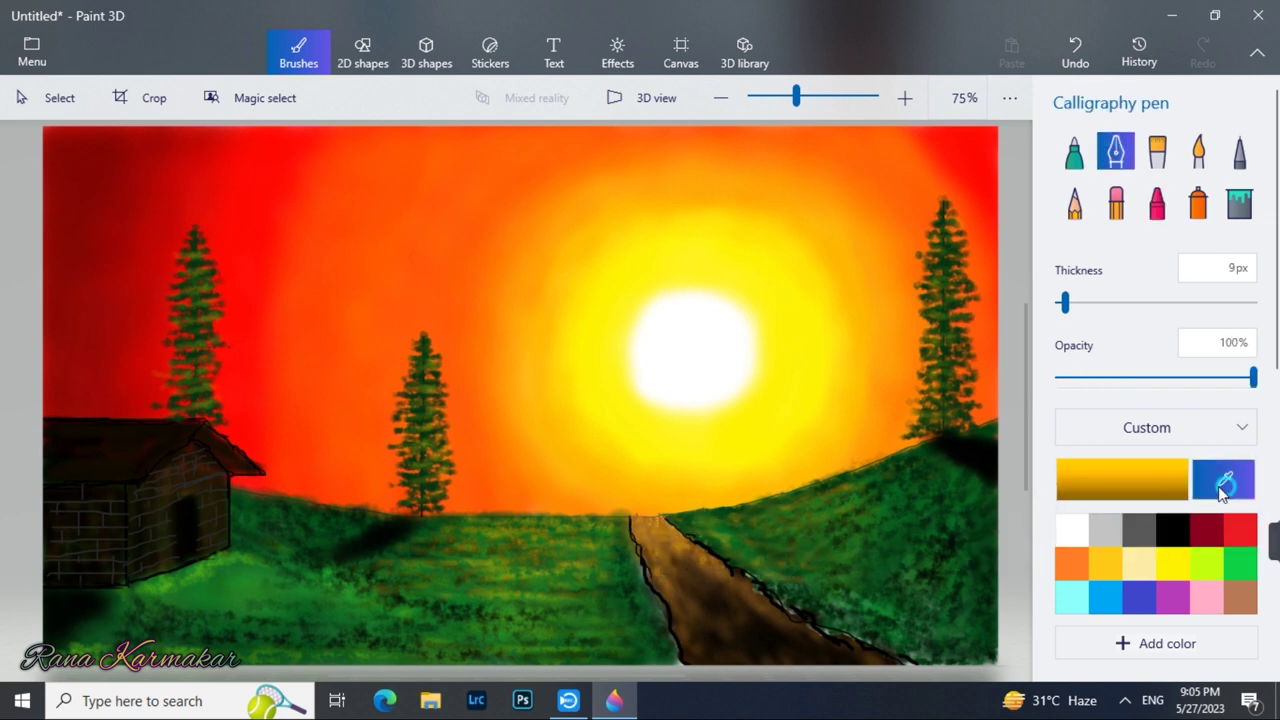
{"action": "left_click", "coordinate": [960, 632]}
{"action": "left_click", "coordinate": [1122, 480]}
{"action": "left_click_drag", "start_coordinate": [706, 388], "coordinate": [540, 374]}
{"action": "left_click", "coordinate": [540, 537]}
{"action": "scroll", "coordinate": [980, 650], "scroll_direction": "down", "scroll_amount": 2}
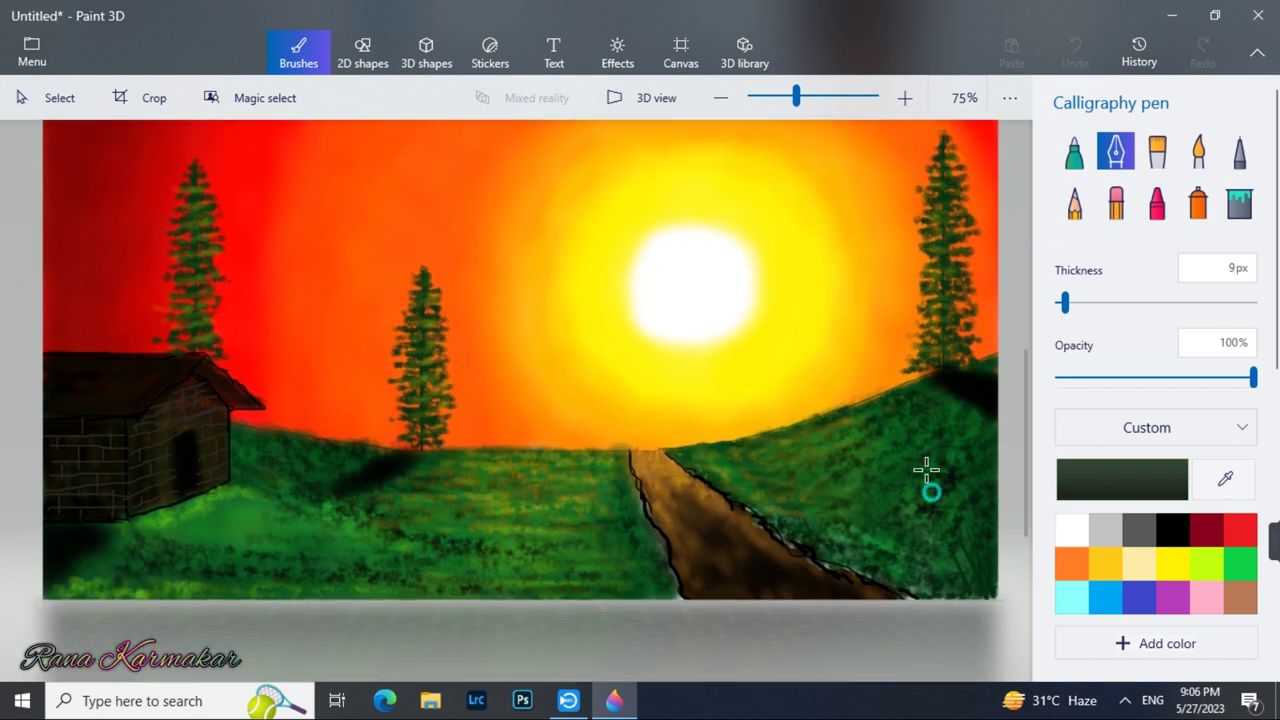
{"action": "left_click", "coordinate": [893, 506]}
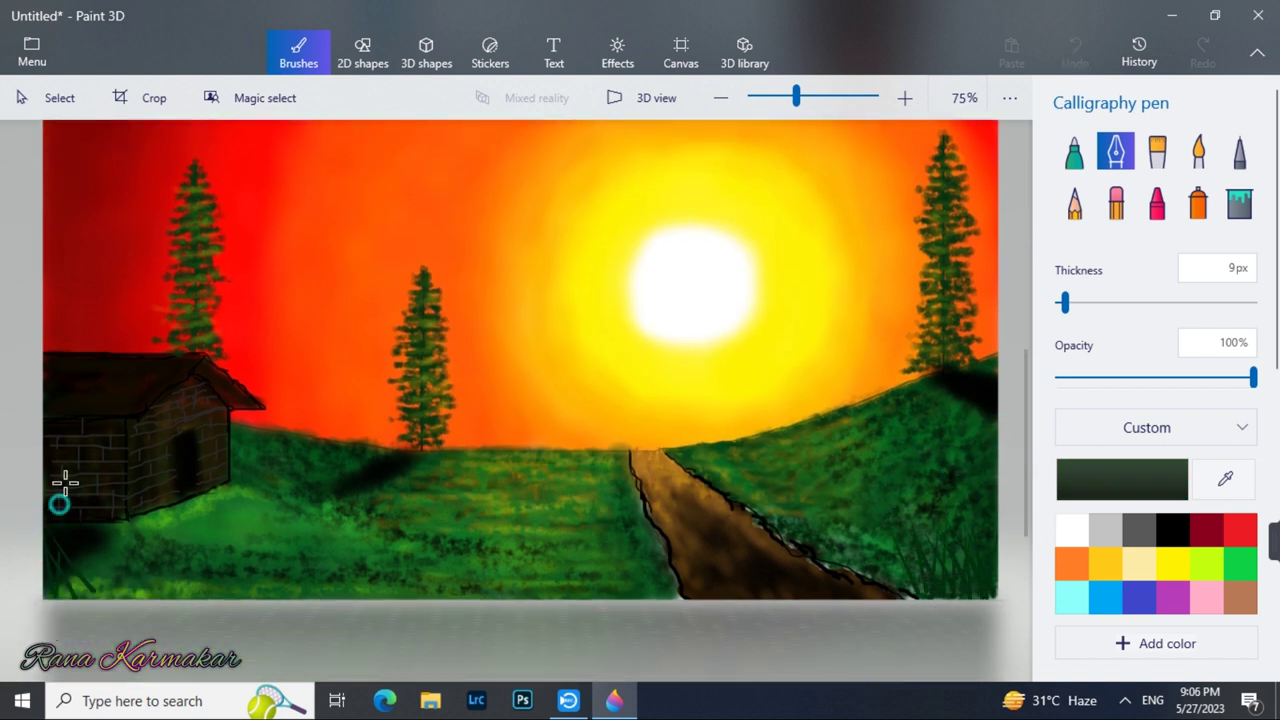
- Draw dark green and black grass blades on the shadowed ground below the house with the 9 px Calligraphy pen
{"action": "left_click_drag", "start_coordinate": [119, 557], "coordinate": [88, 597]}
{"action": "left_click", "coordinate": [1172, 530]}
{"action": "left_click_drag", "start_coordinate": [41, 540], "coordinate": [62, 597]}
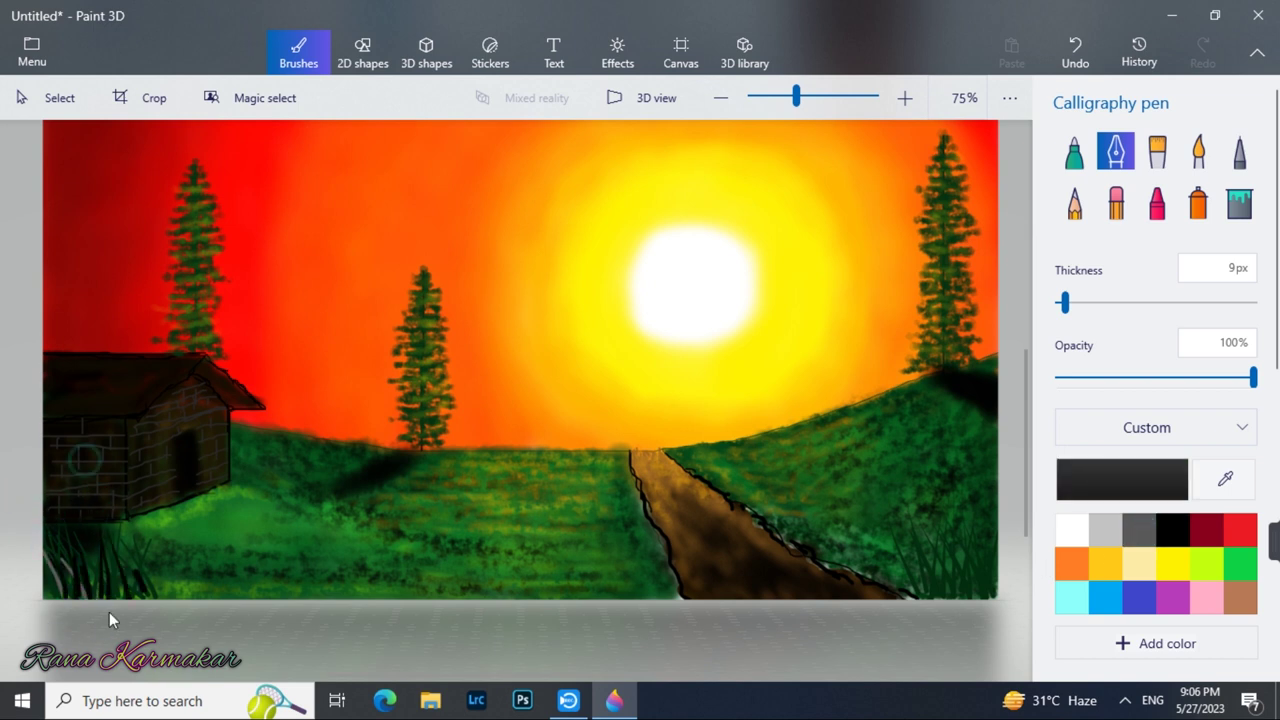
- Thicken the grass below the house with more near-black blades, using the 9 px Calligraphy pen at 100% opacity
{"action": "left_click_drag", "start_coordinate": [53, 547], "coordinate": [70, 597]}
{"action": "left_click_drag", "start_coordinate": [94, 545], "coordinate": [112, 598]}
{"action": "left_click_drag", "start_coordinate": [131, 525], "coordinate": [156, 598]}
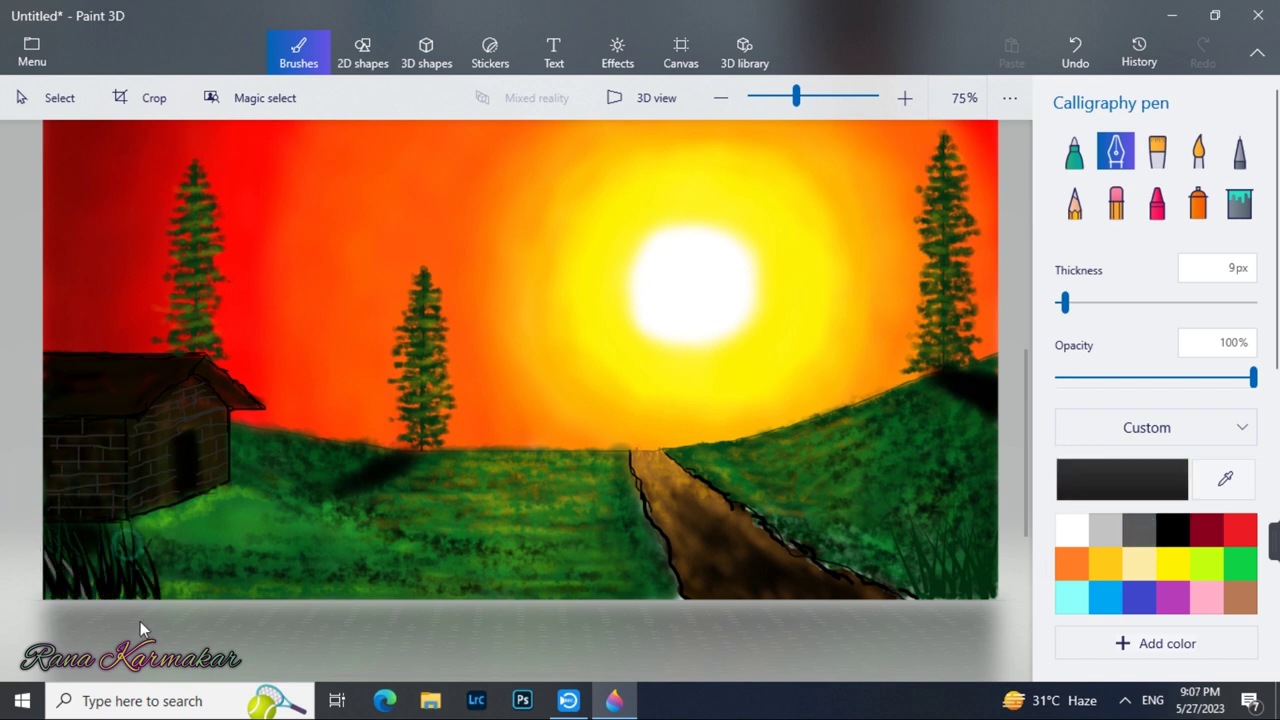
- Draw tall near-black grass blades over the green ones in the right hill's lower corner with the 9 px Calligraphy pen
{"action": "left_click_drag", "start_coordinate": [973, 597], "coordinate": [989, 522]}
{"action": "left_click_drag", "start_coordinate": [964, 597], "coordinate": [957, 508]}
{"action": "left_click_drag", "start_coordinate": [940, 595], "coordinate": [934, 533]}
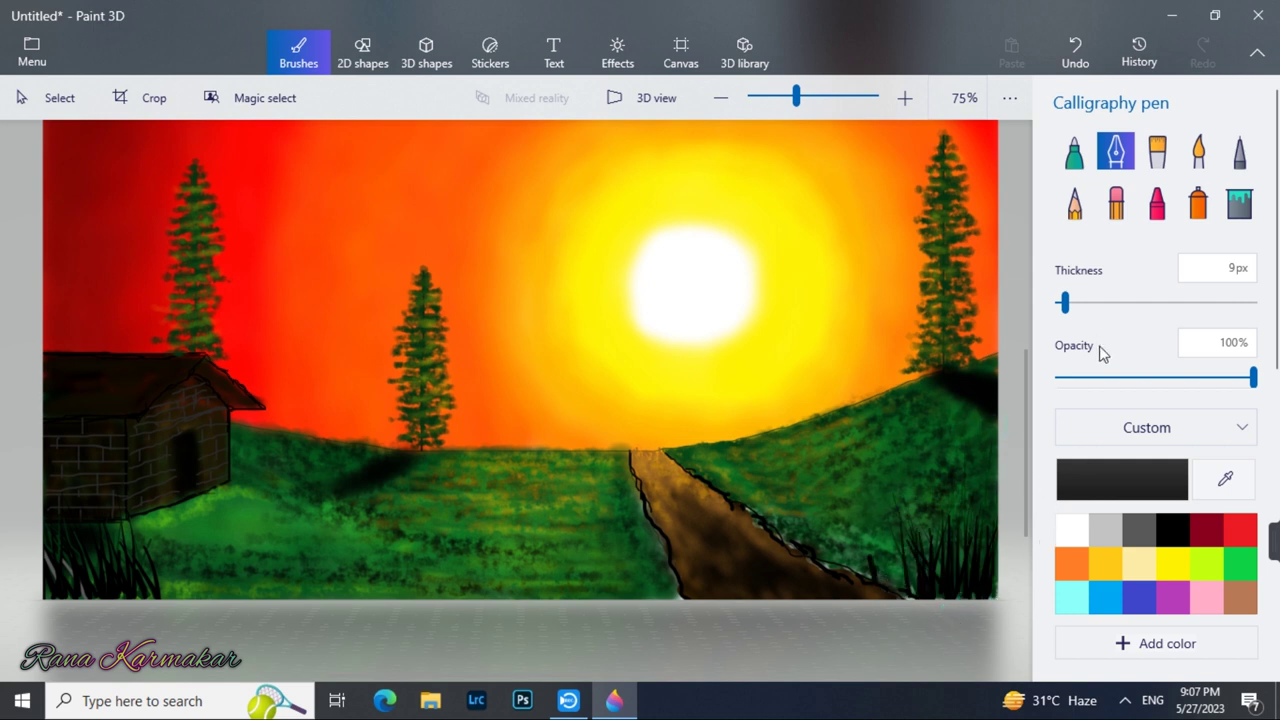
{"action": "key", "text": "ctrl+z"}
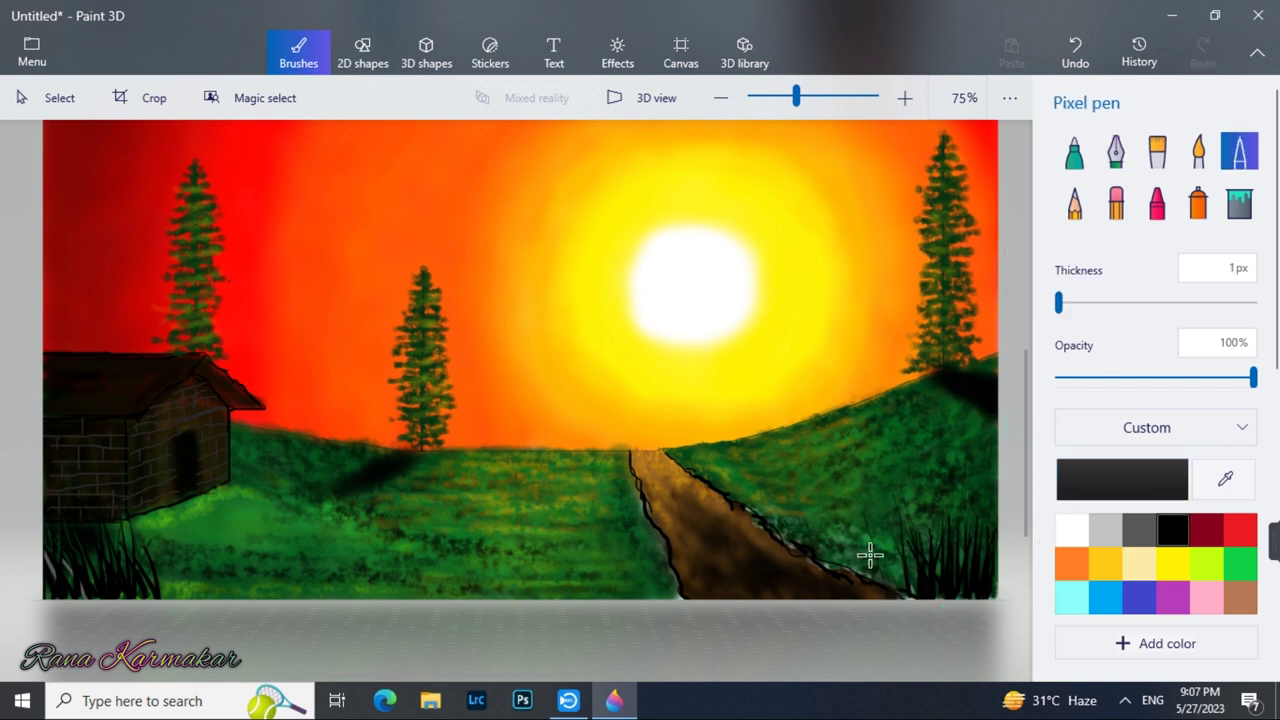
- Draw fine black grass blades along the left meadow's lower edge beside the path with a 1 px Pixel pen at 100% opacity
{"action": "left_click_drag", "start_coordinate": [855, 572], "coordinate": [850, 524]}
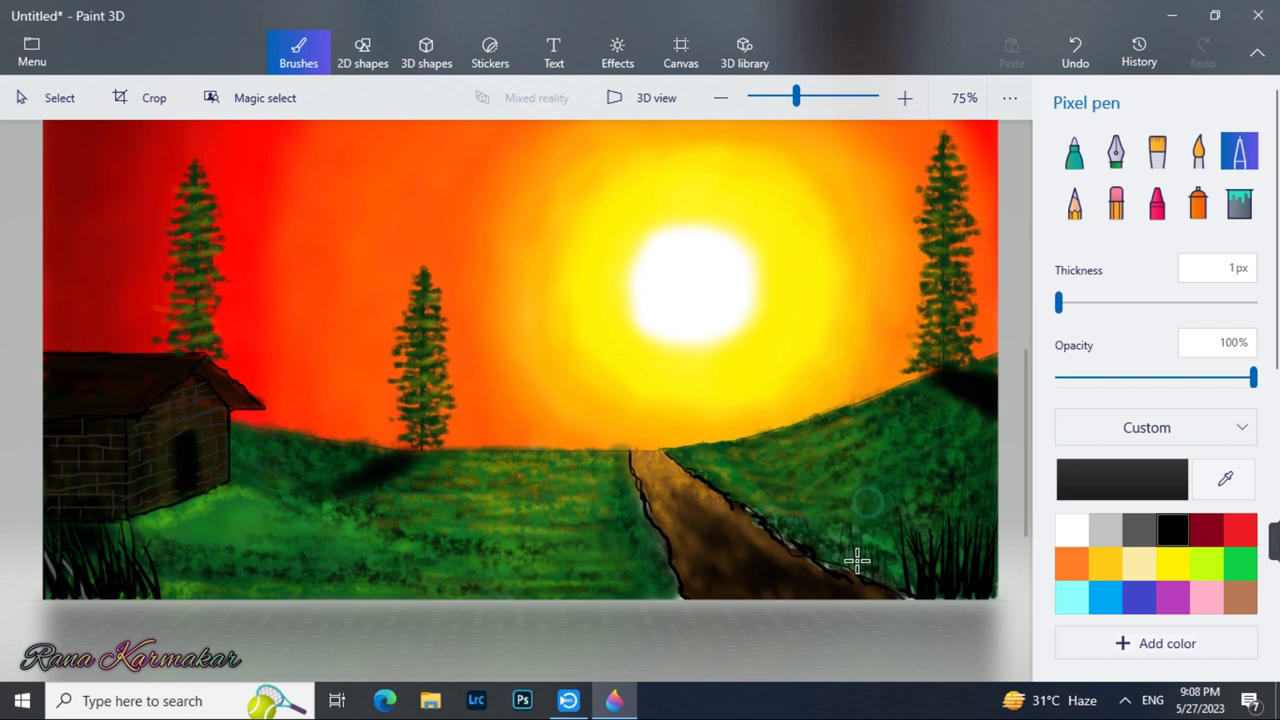
{"action": "mouse_move", "coordinate": [857, 585]}
{"action": "left_mouse_down"}
{"action": "mouse_move", "coordinate": [831, 549]}
{"action": "mouse_move", "coordinate": [888, 593]}
{"action": "left_mouse_up"}
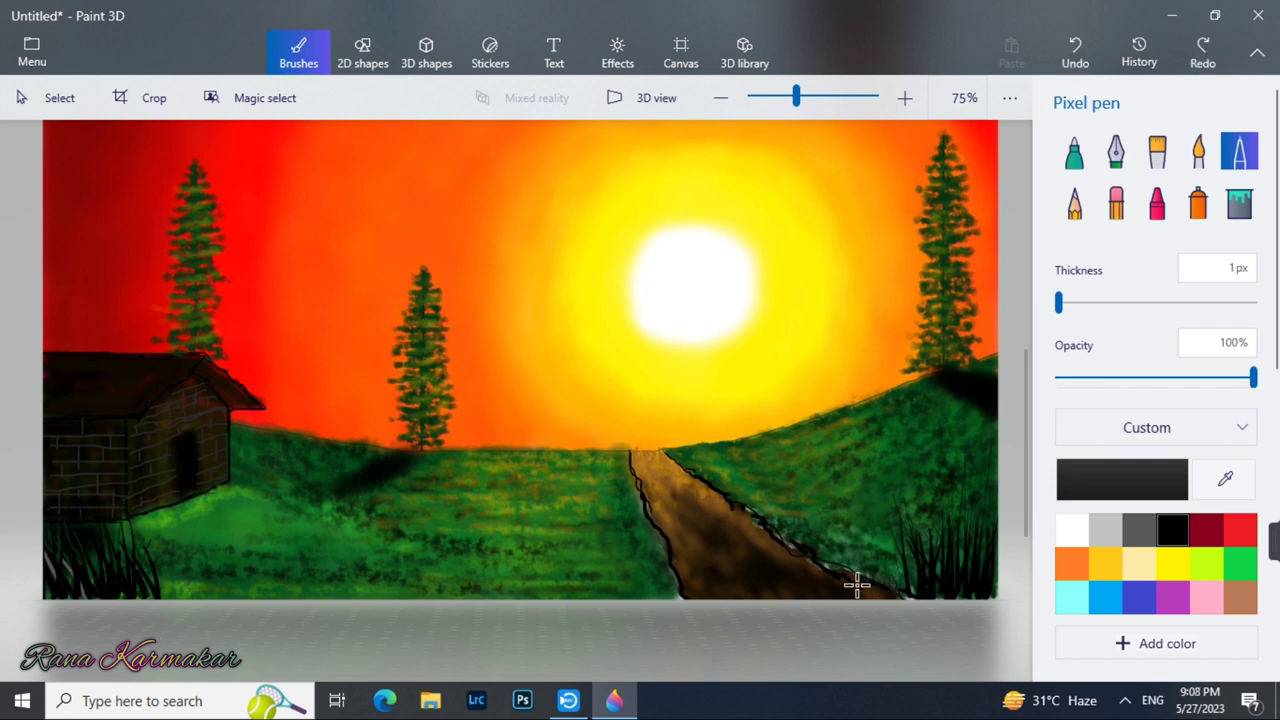
{"action": "left_click_drag", "start_coordinate": [670, 557], "coordinate": [670, 587]}
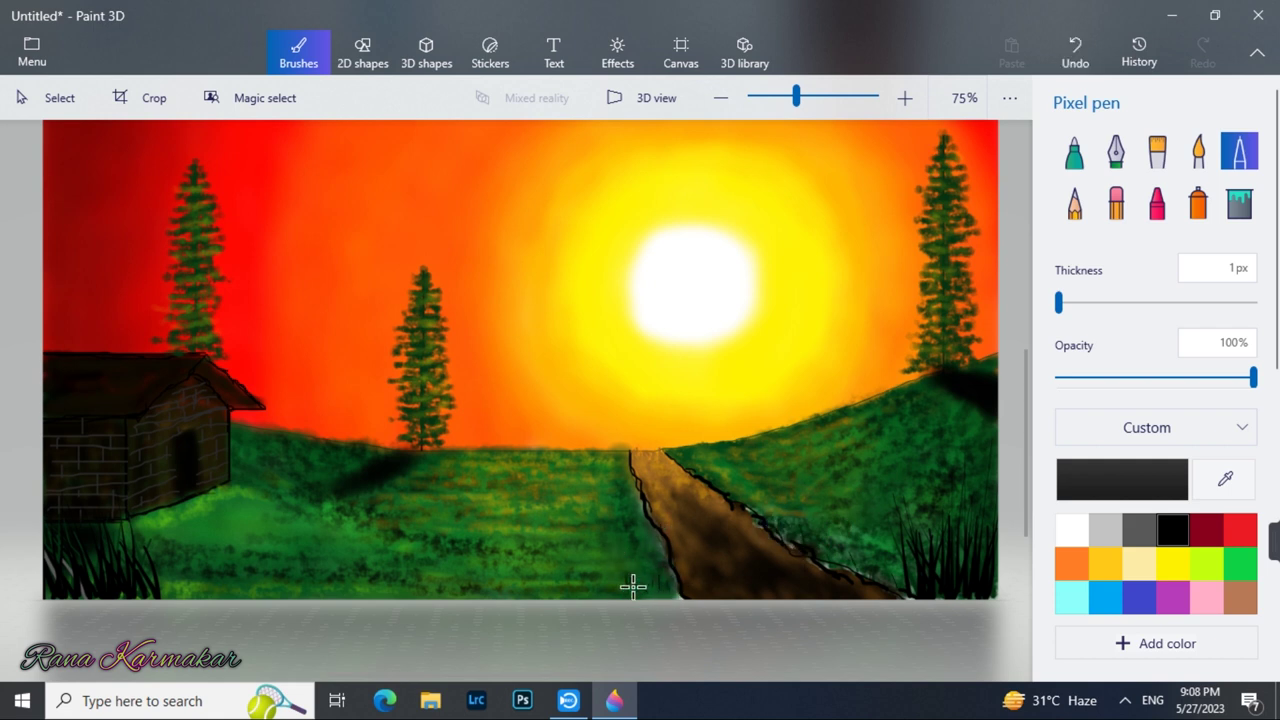
{"action": "mouse_move", "coordinate": [561, 545]}
{"action": "left_mouse_down"}
{"action": "mouse_move", "coordinate": [534, 583]}
{"action": "mouse_move", "coordinate": [617, 531]}
{"action": "mouse_move", "coordinate": [568, 610]}
{"action": "left_mouse_up"}
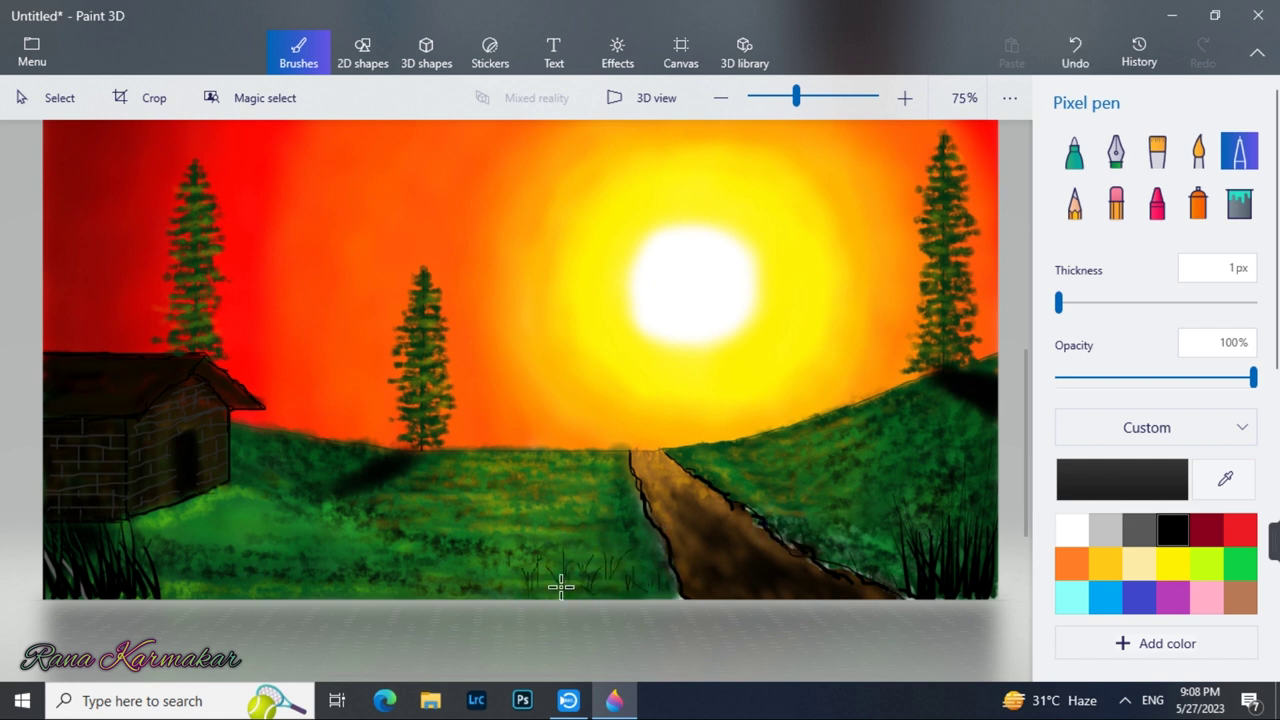
{"action": "left_click_drag", "start_coordinate": [578, 553], "coordinate": [592, 565]}
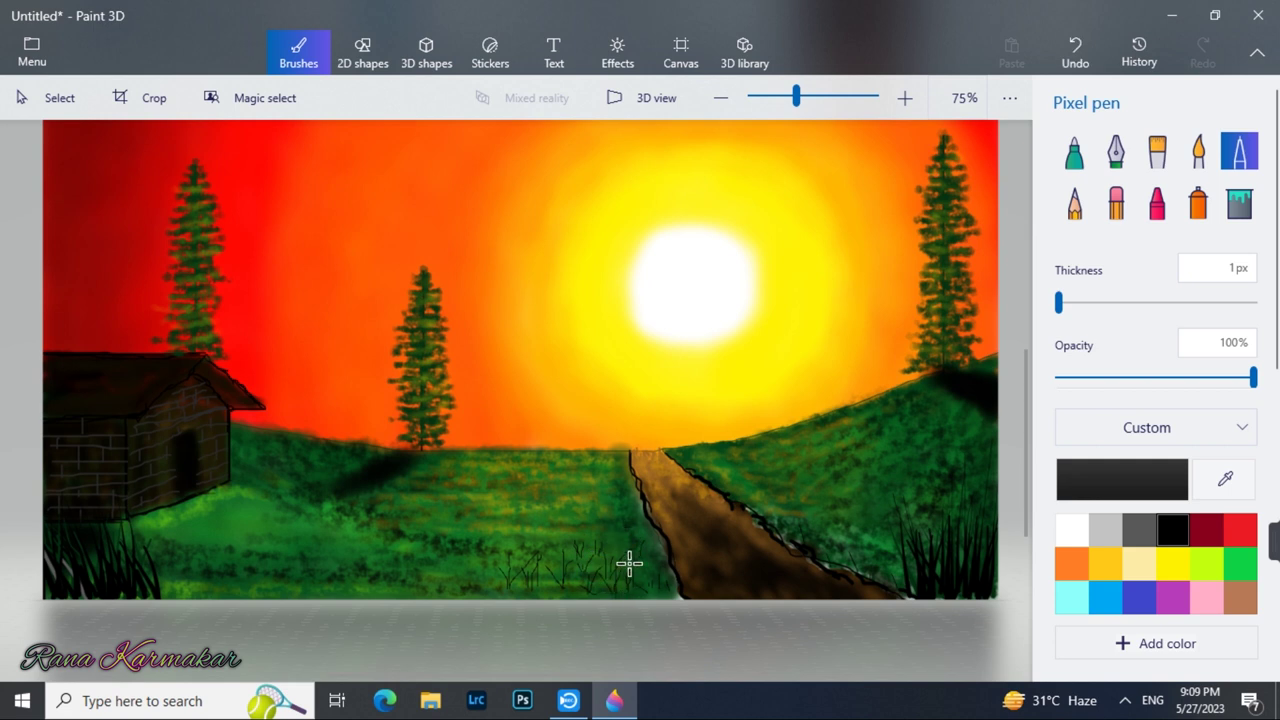
{"action": "mouse_move", "coordinate": [439, 586]}
{"action": "left_mouse_down"}
{"action": "mouse_move", "coordinate": [463, 543]}
{"action": "mouse_move", "coordinate": [478, 590]}
{"action": "left_mouse_up"}
- Add the artist's name as red 2D text in Segoe Print, size 18, near the painting's lower right corner
{"action": "scroll", "coordinate": [1025, 450], "scroll_direction": "up", "scroll_amount": 2}
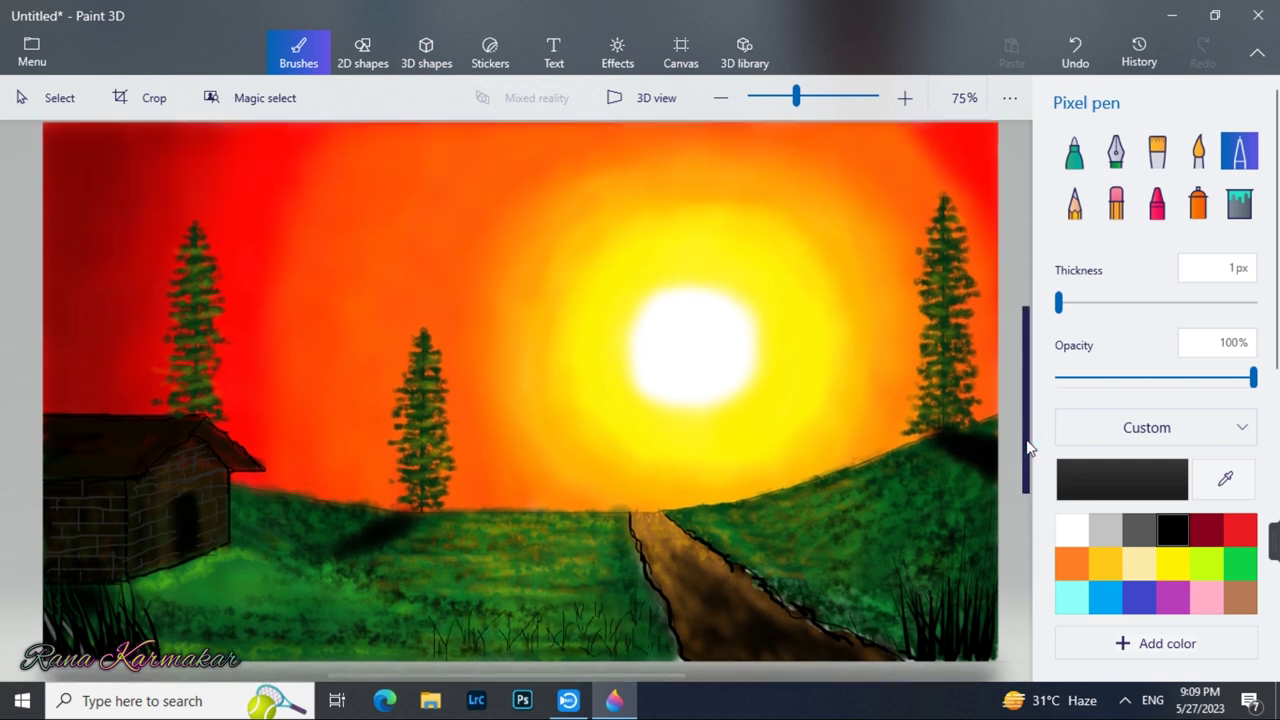
{"action": "left_click", "coordinate": [553, 52]}
{"action": "left_click", "coordinate": [1149, 285]}
{"action": "left_click", "coordinate": [1105, 300]}
{"action": "left_click", "coordinate": [1105, 42]}
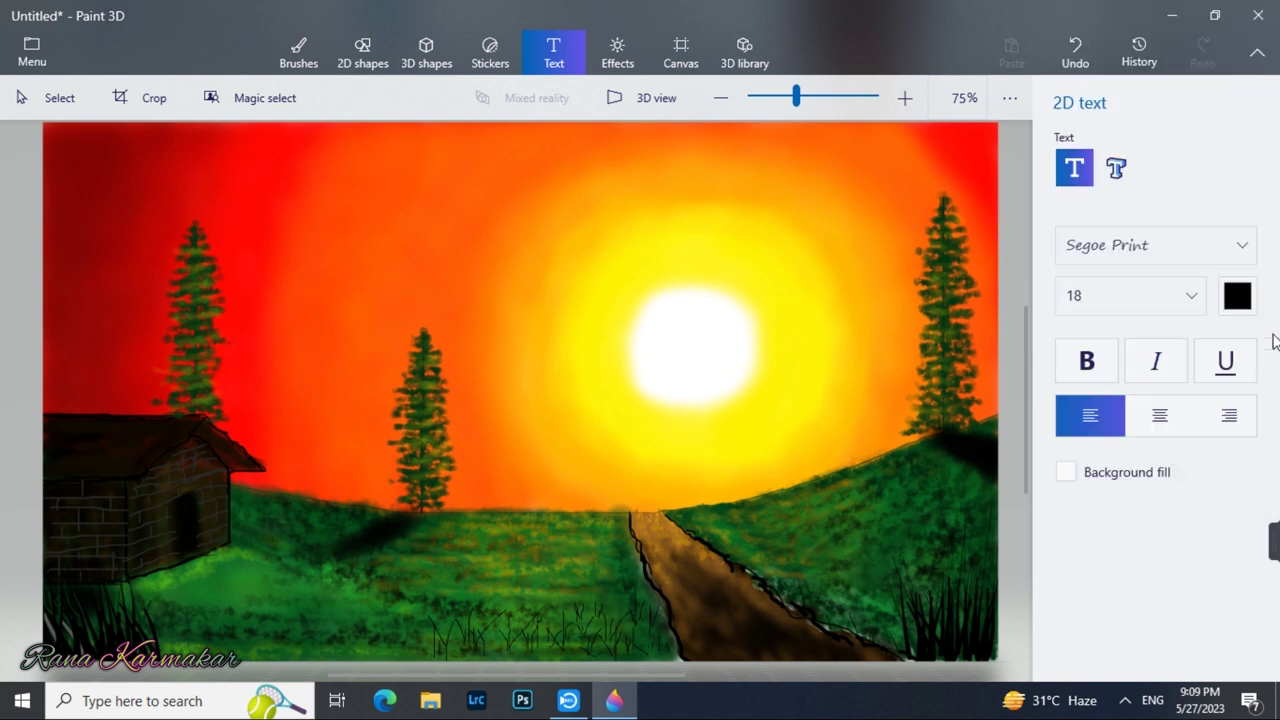
{"action": "left_click", "coordinate": [1238, 296]}
{"action": "left_click", "coordinate": [1210, 371]}
{"action": "left_click_drag", "start_coordinate": [786, 606], "coordinate": [1007, 648]}
{"action": "type", "text": "Rana Karmakar"}
- Recolour the signature text indigo and place it tight in the painting's lower right corner
{"action": "left_click", "coordinate": [1237, 296]}
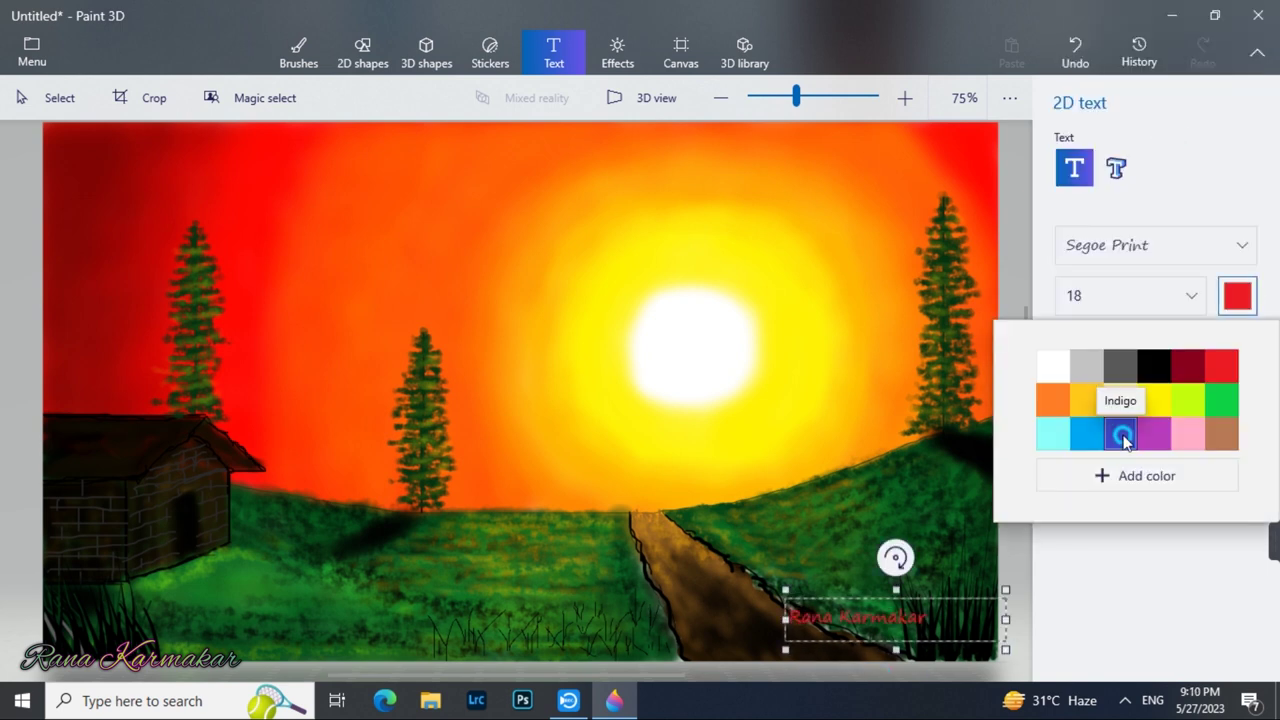
{"action": "left_click", "coordinate": [1123, 434]}
{"action": "left_click_drag", "start_coordinate": [952, 592], "coordinate": [1012, 619]}
{"action": "left_click", "coordinate": [1023, 466]}
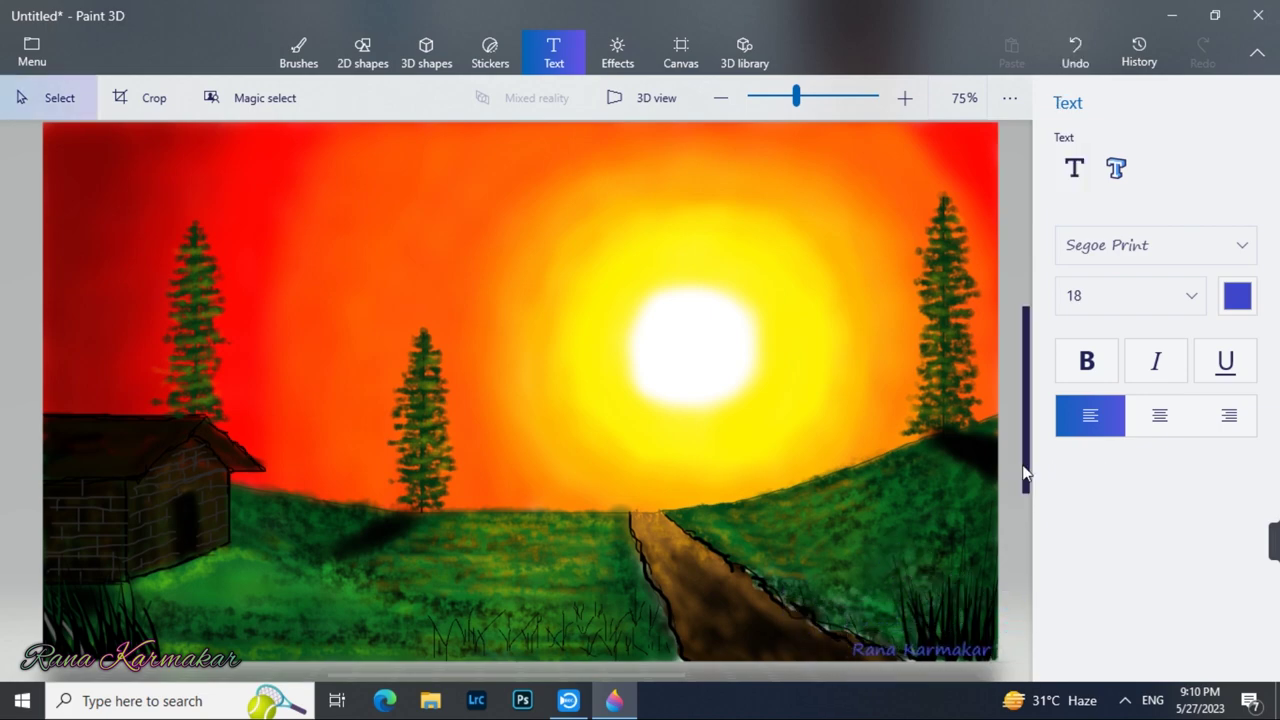